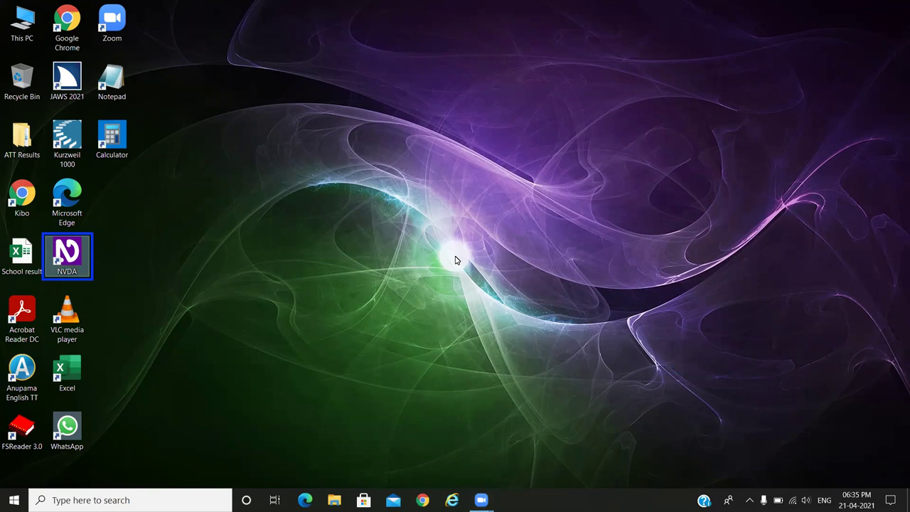
# Step: Open the Recycle Bin from the desktop to view its contents and close its window
pyautogui.press('Down')
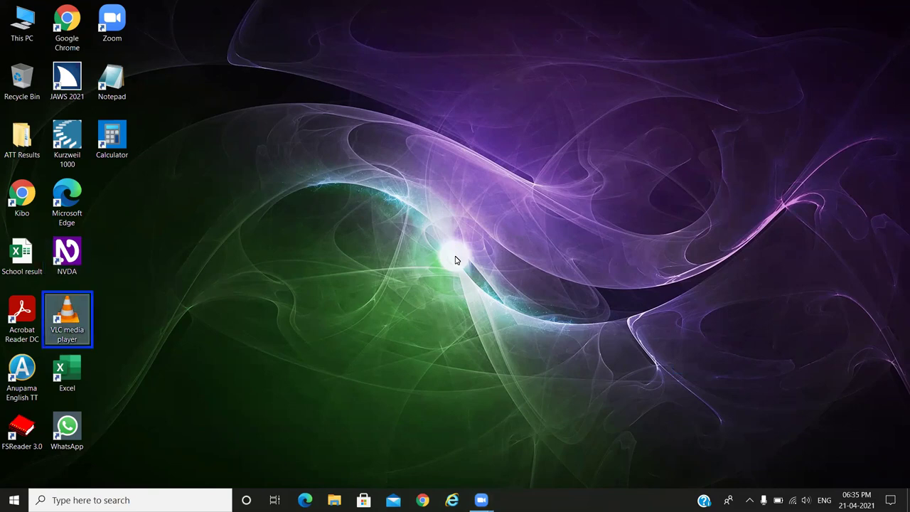
pyautogui.press('Up')
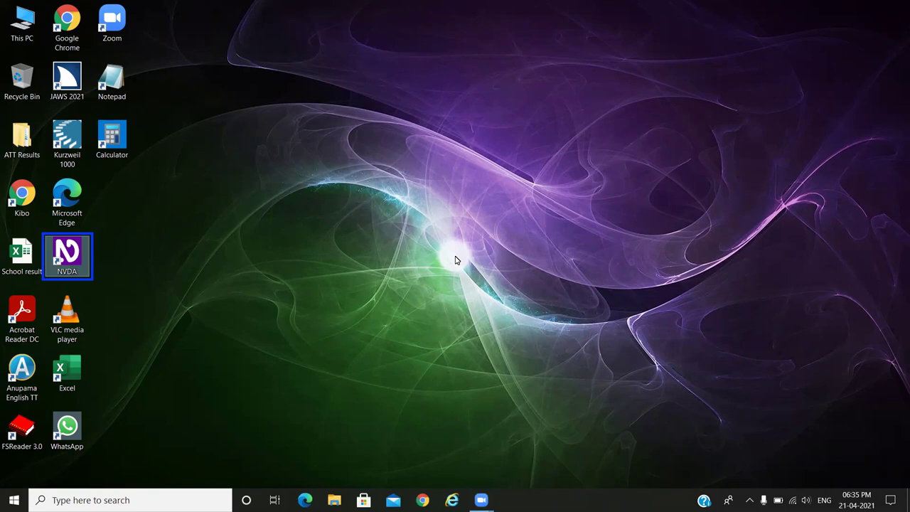
pyautogui.press('Home')
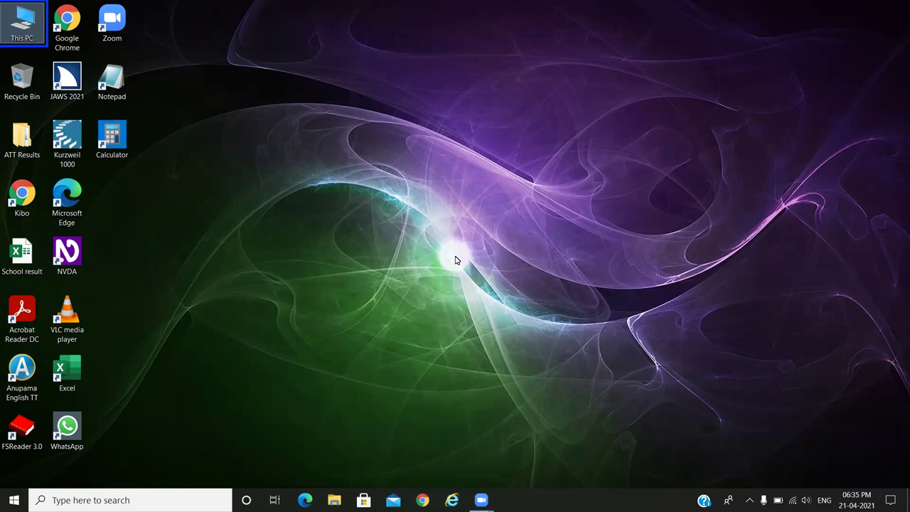
pyautogui.press('Down')
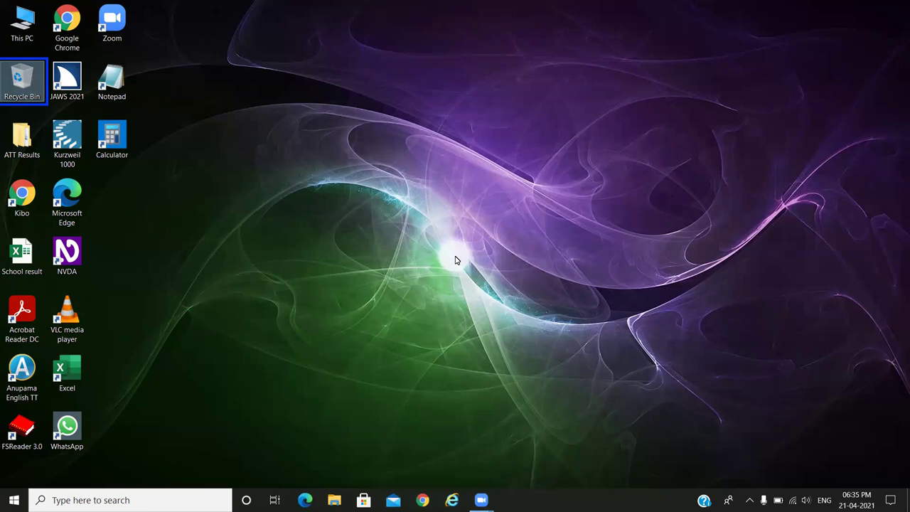
pyautogui.hotkey('ctrl', 'space')
pyautogui.press('Return')
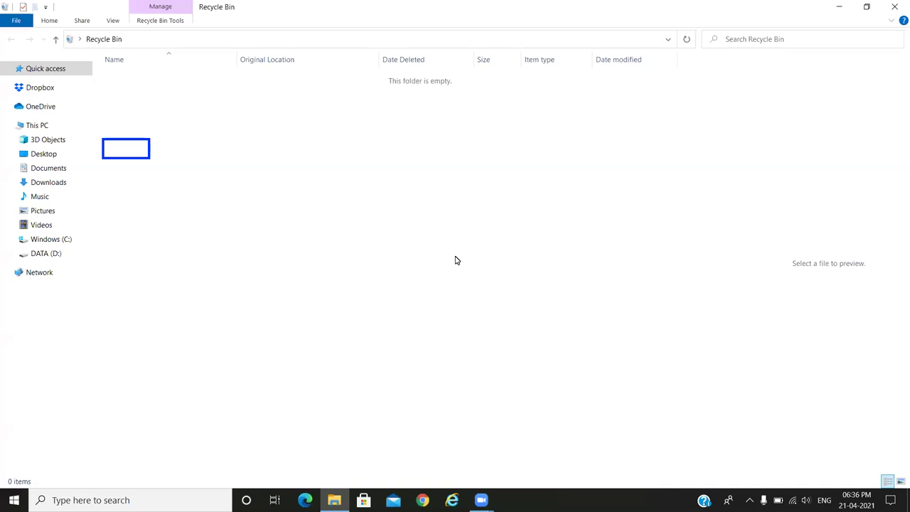
pyautogui.hotkey('alt', 'F4')
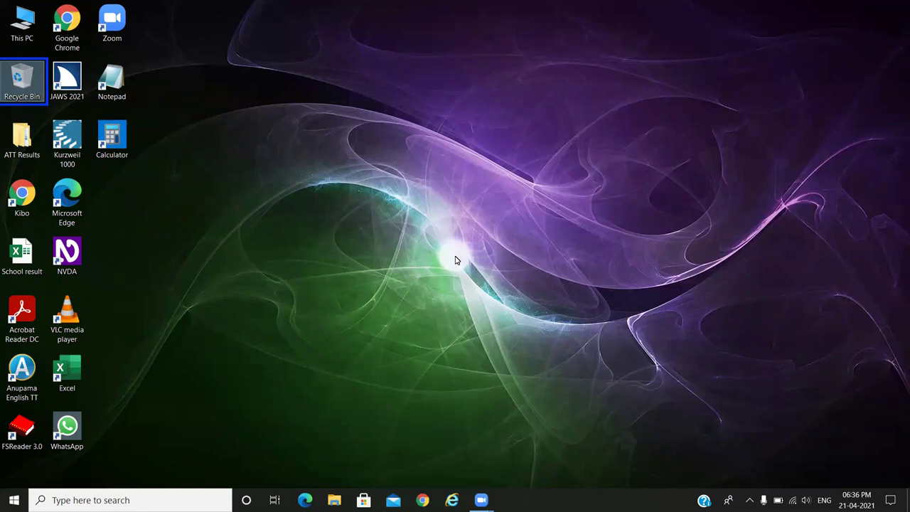
# Step: Review the pinned and running apps on the taskbar and the icons in the notification area
pyautogui.press('super+t')
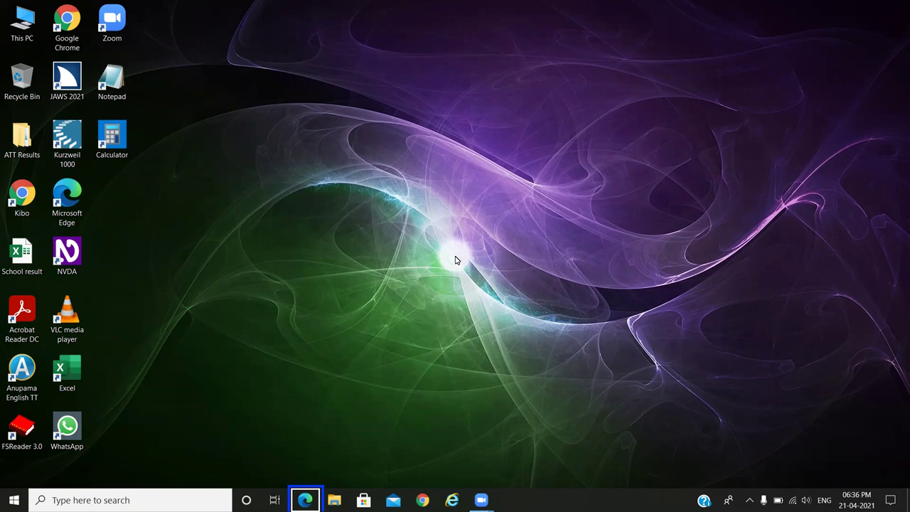
pyautogui.press('Left')
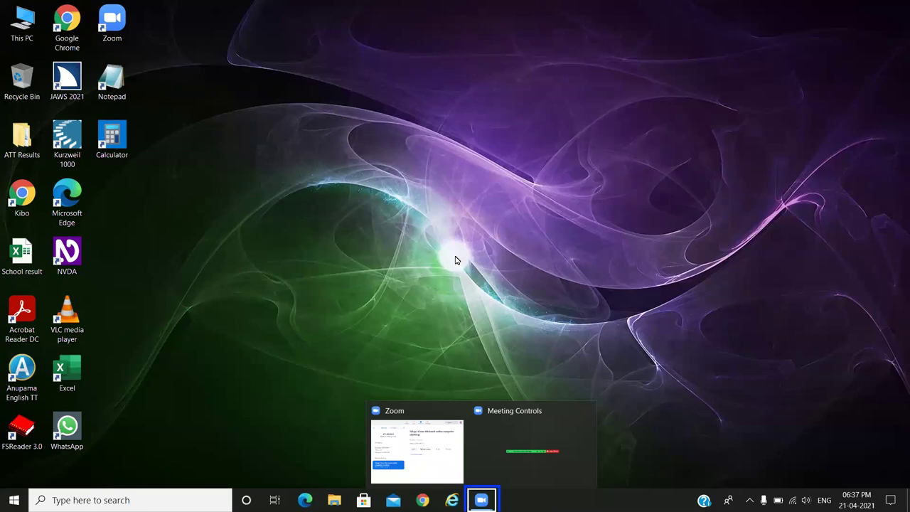
pyautogui.press('Tab')
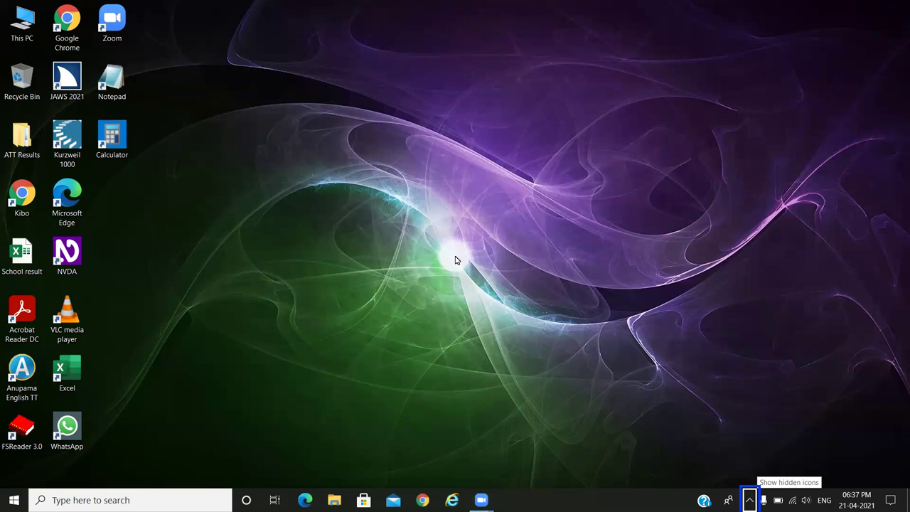
pyautogui.press('Right')
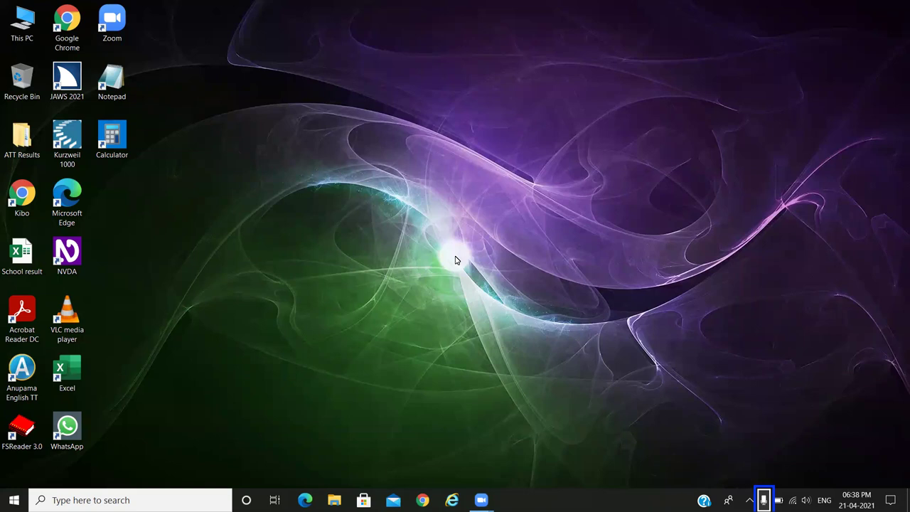
# Step: Review the Google Chrome notification in the action center, clear all notifications and close the action center
pyautogui.press('super+a')
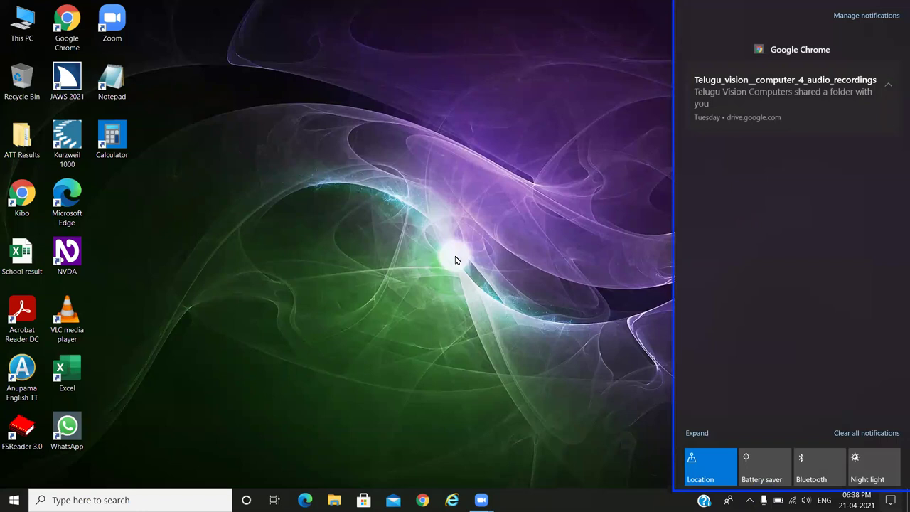
pyautogui.press('Tab')
pyautogui.press('Tab')
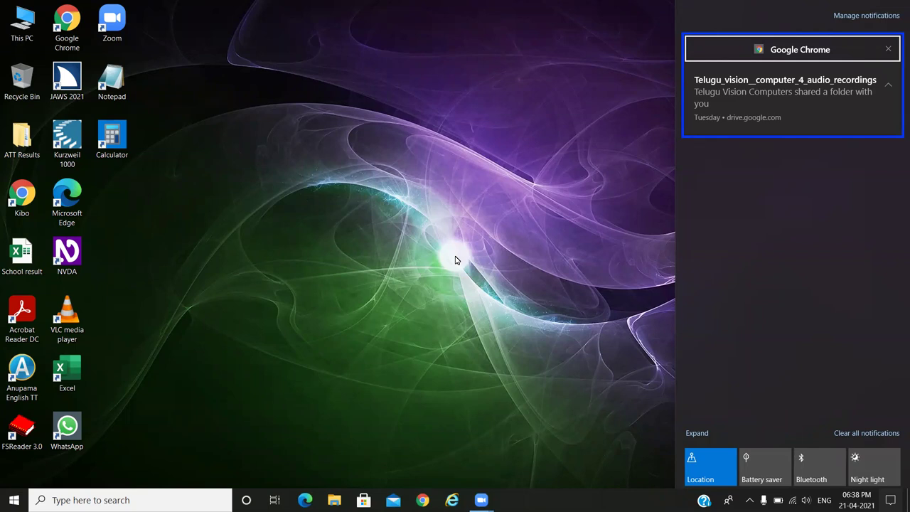
pyautogui.press('Down')
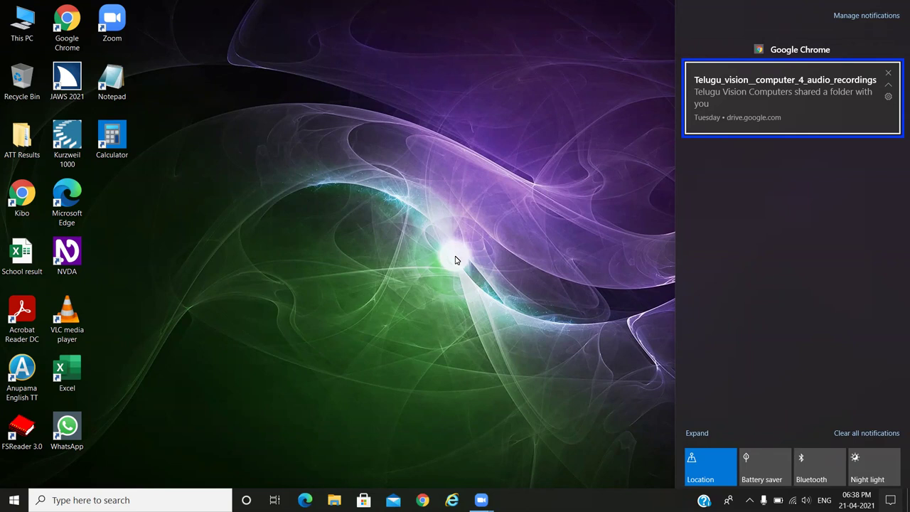
pyautogui.press('Tab')
pyautogui.press('Tab')
pyautogui.press('Tab')
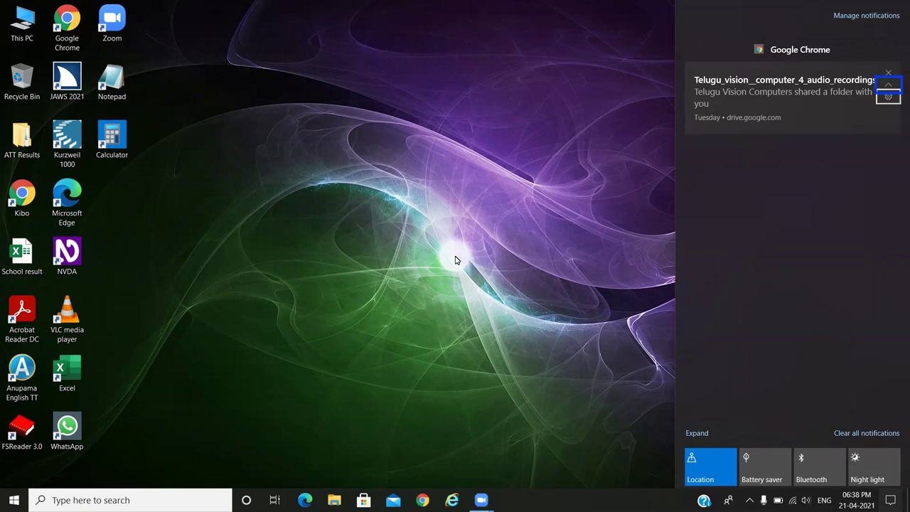
pyautogui.press('Tab')
pyautogui.press('Tab')
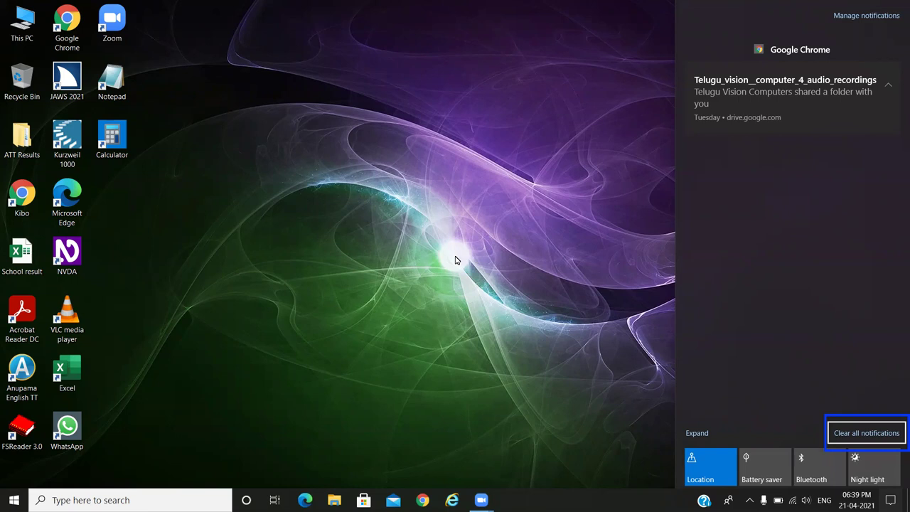
pyautogui.press('Return')
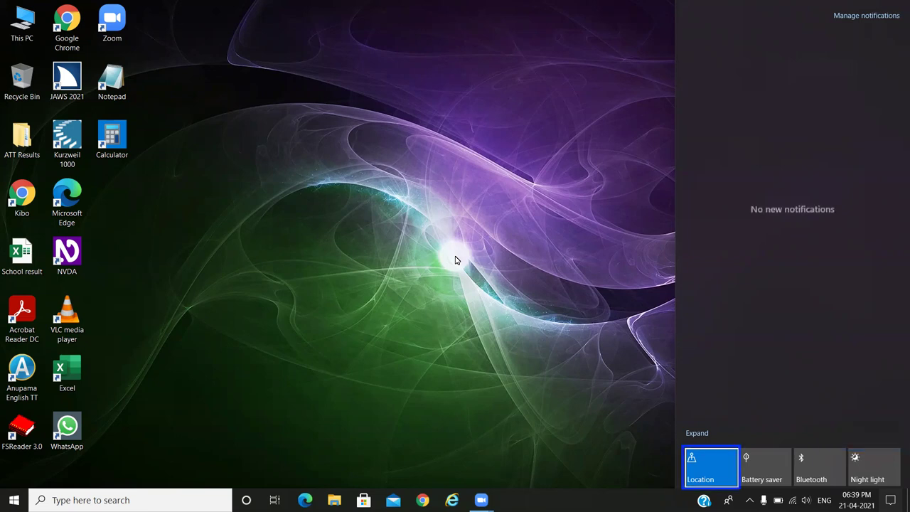
pyautogui.press('Escape')
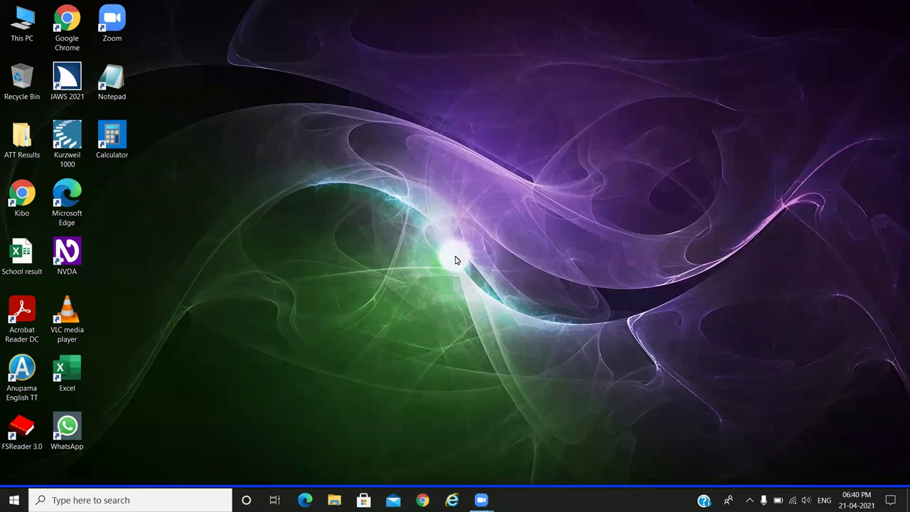
# Step: Move the focus from the taskbar through the desktop icons to the Start button, and briefly view the Start menu
pyautogui.press('Tab')
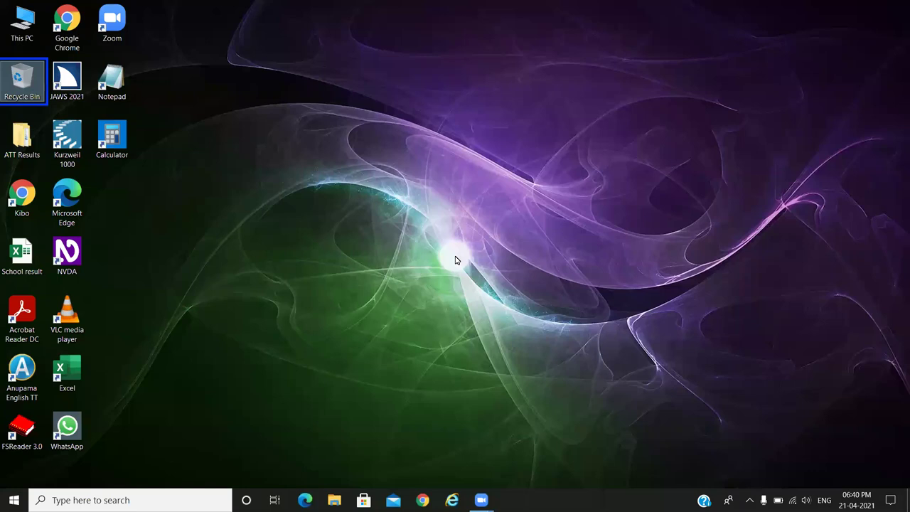
pyautogui.press('Tab')
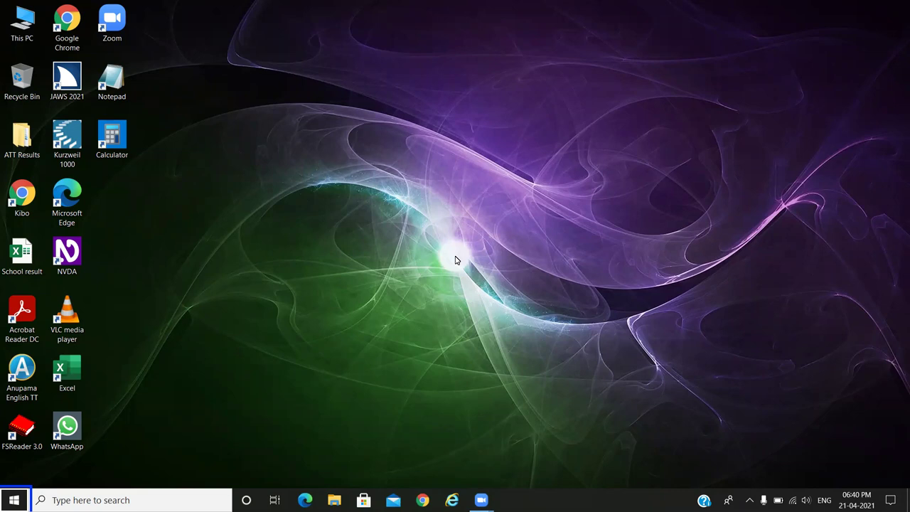
pyautogui.press('Tab')
pyautogui.press('super')
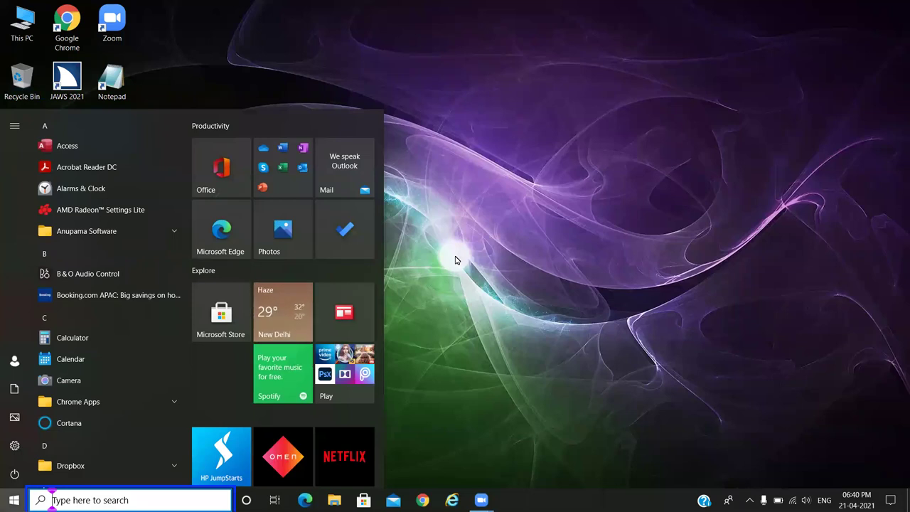
pyautogui.press('Escape')
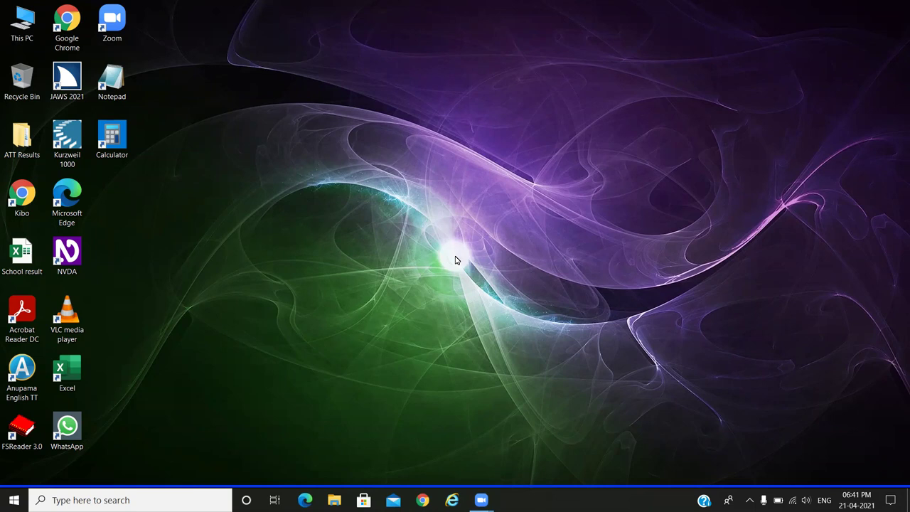
# Step: Examine the Start menu's main sections: search box, Expand control, alphabetical app list and pinned Productivity tiles
pyautogui.press('super')
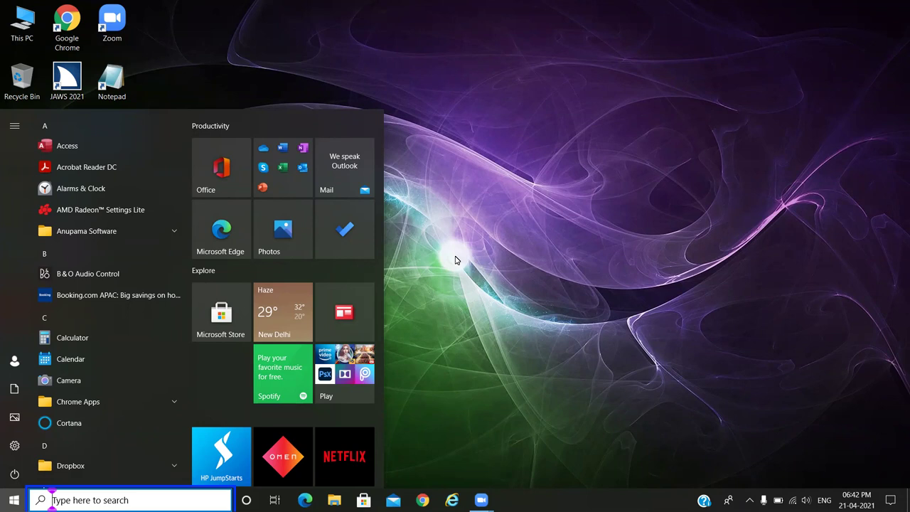
pyautogui.press('Tab')
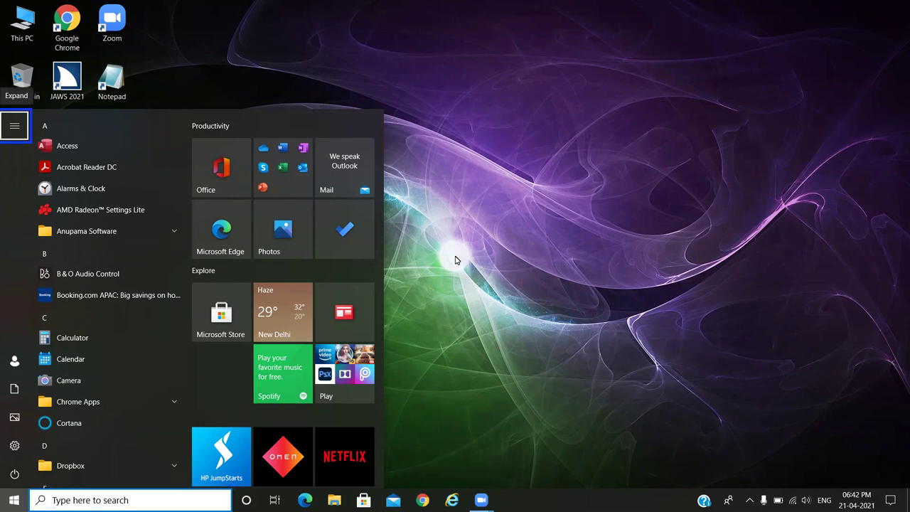
pyautogui.press('Tab')
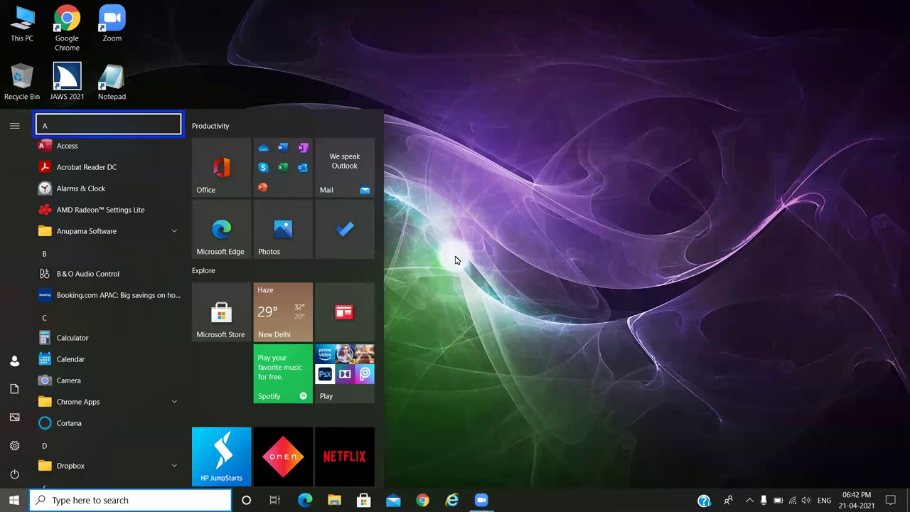
pyautogui.press('Tab')
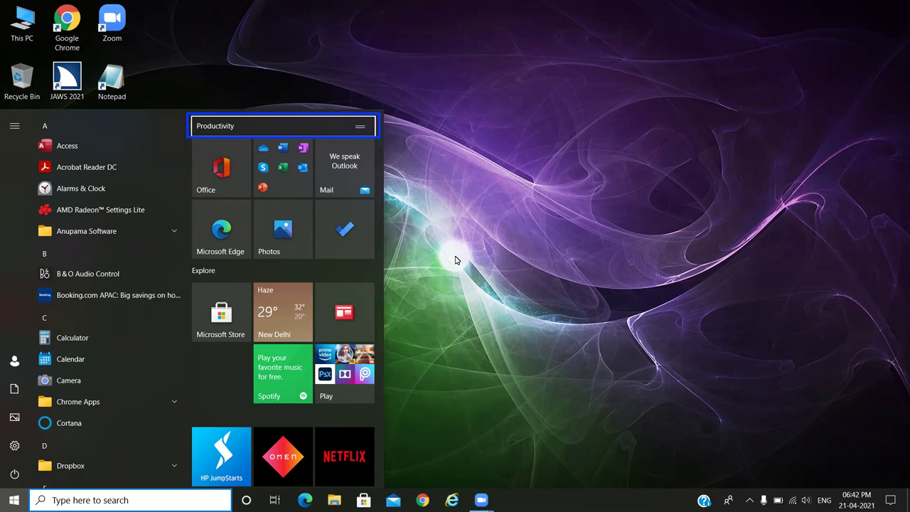
pyautogui.press('Tab')
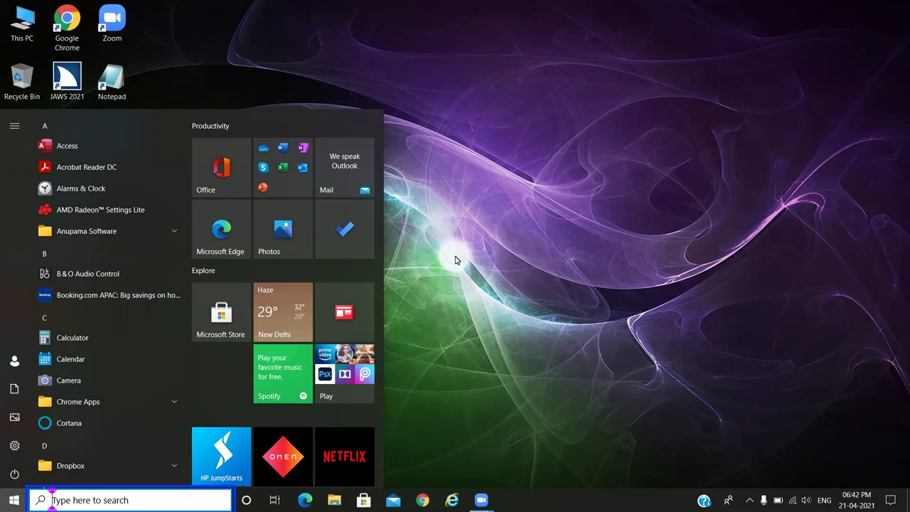
pyautogui.press('Escape')
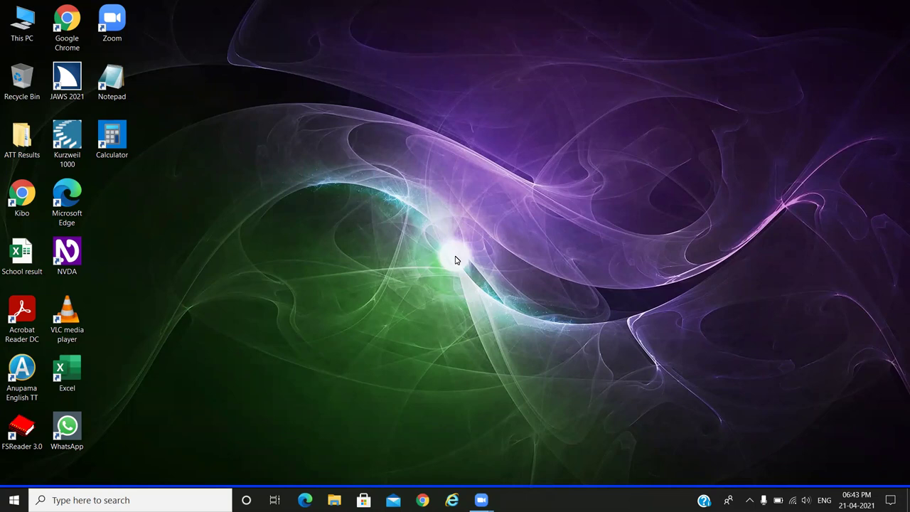
# Step: Examine the Start menu's account, Documents, Pictures, Settings and Power entries, and close the menu
pyautogui.press('super')
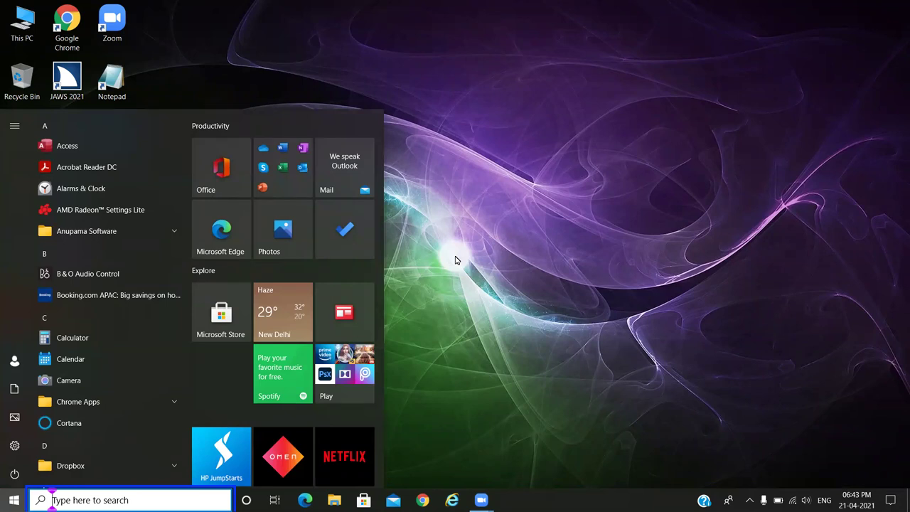
pyautogui.press('Tab')
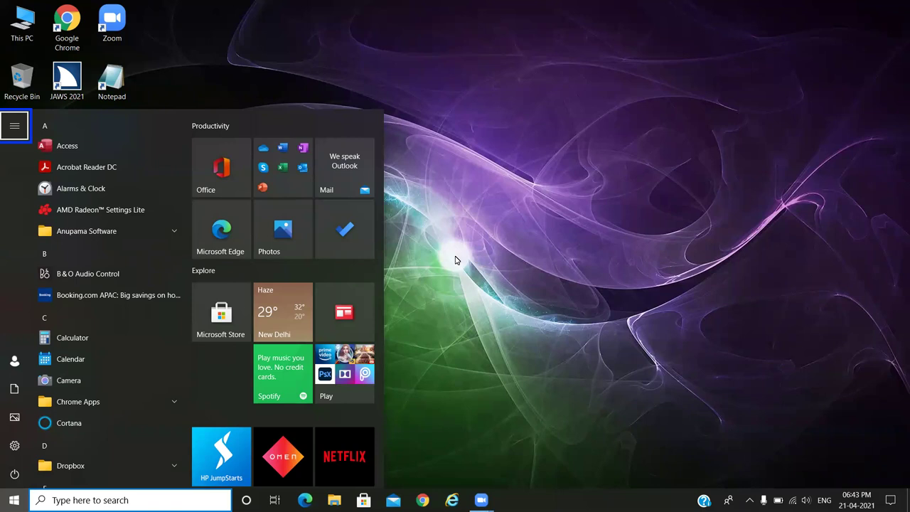
pyautogui.press('Down')
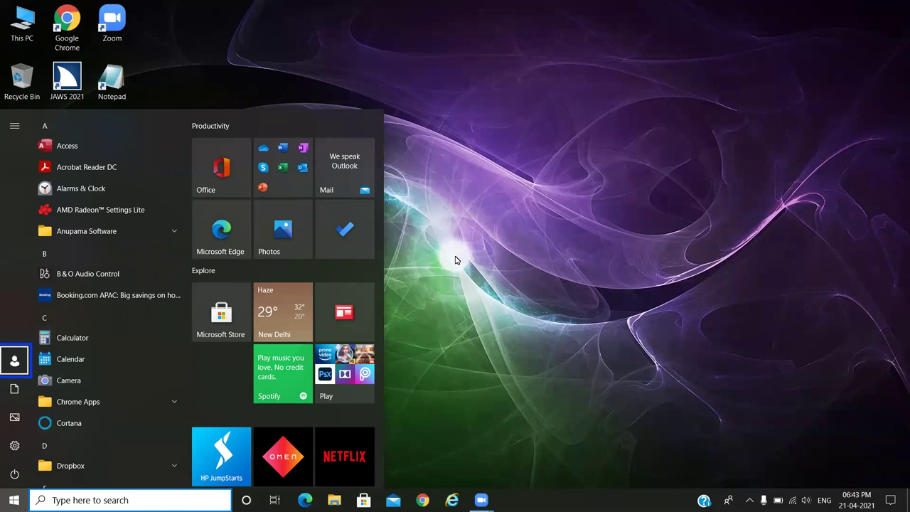
pyautogui.press('Down')
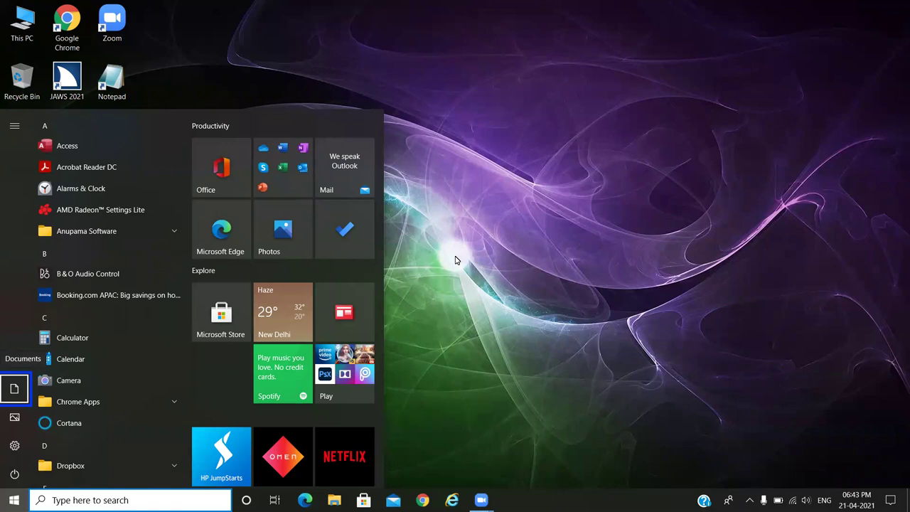
pyautogui.press('Down')
pyautogui.press('Down')
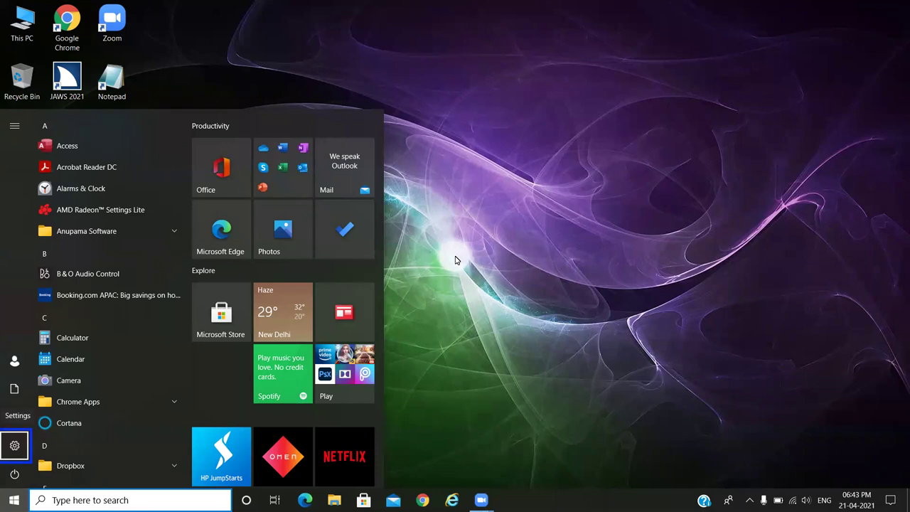
pyautogui.press('Down')
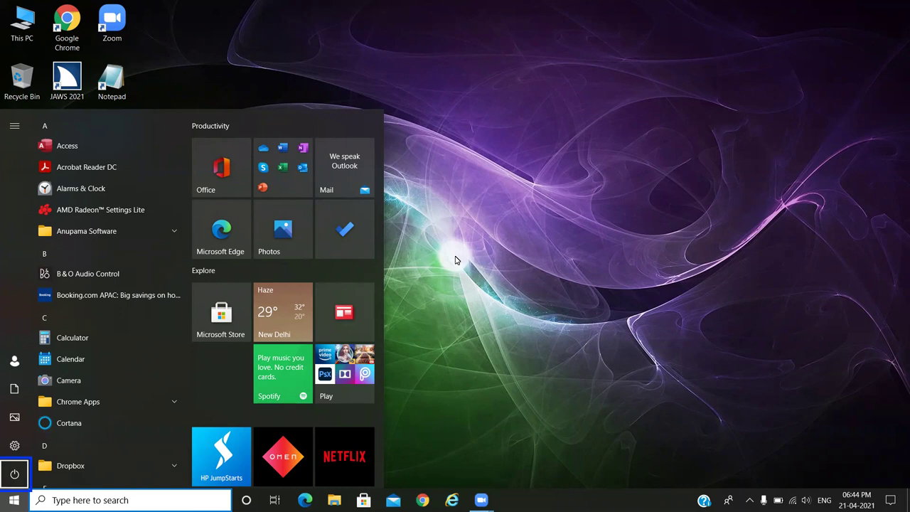
pyautogui.press('Escape')
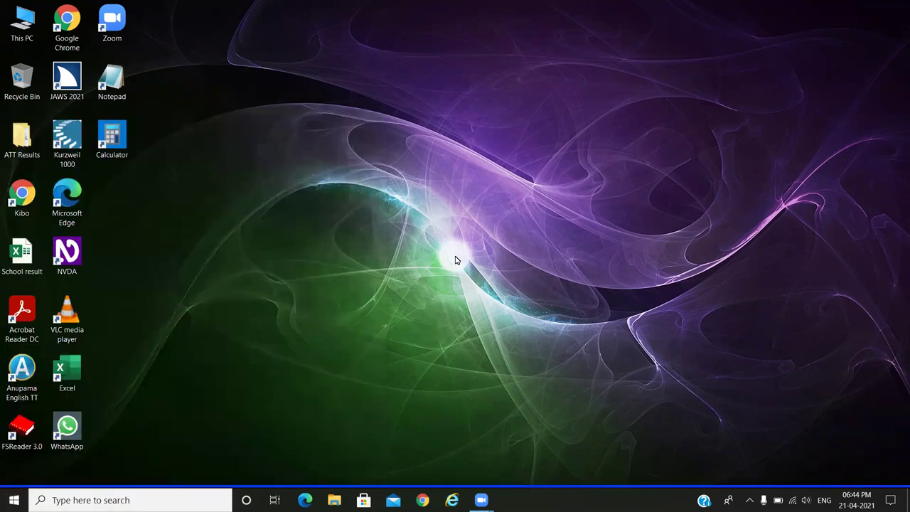
# Step: Open the Start menu and review its alphabetical app list and the pinned Productivity tiles, ending at the search box
pyautogui.press('super')
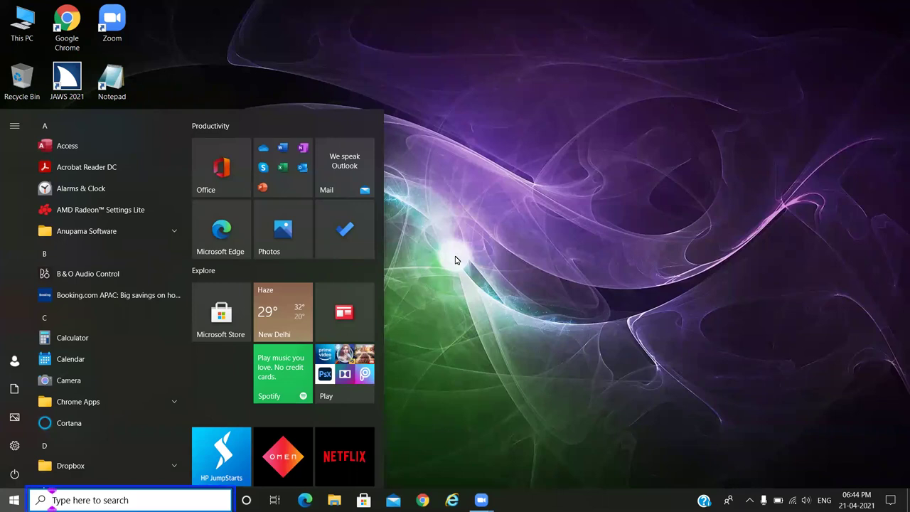
pyautogui.press('Tab')
pyautogui.press('Tab')
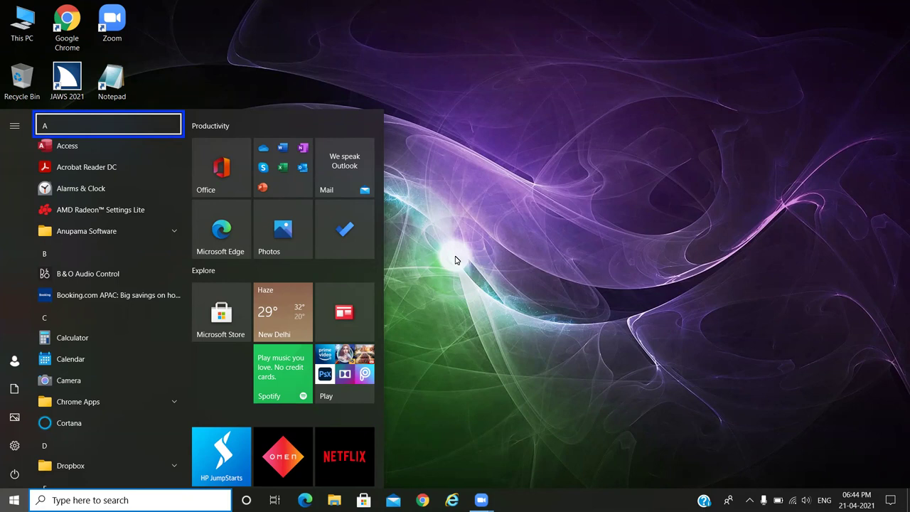
pyautogui.press('Tab')
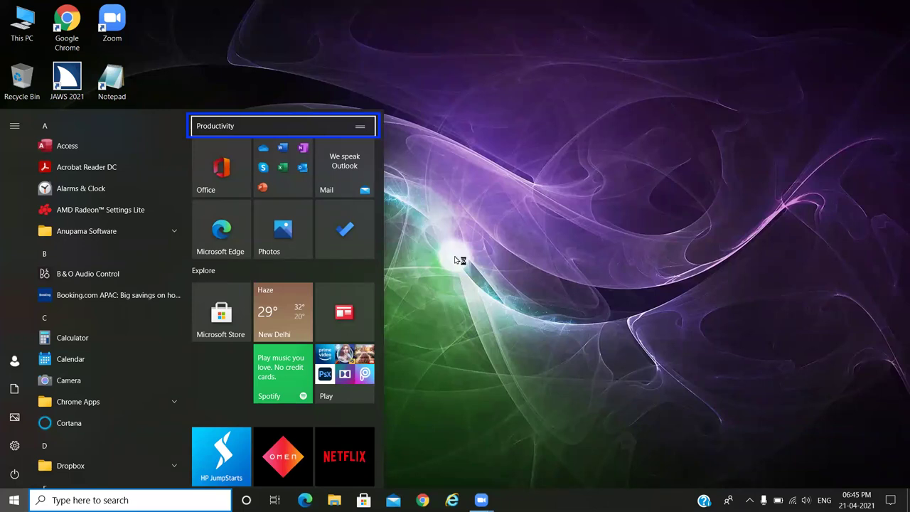
pyautogui.press('Tab')
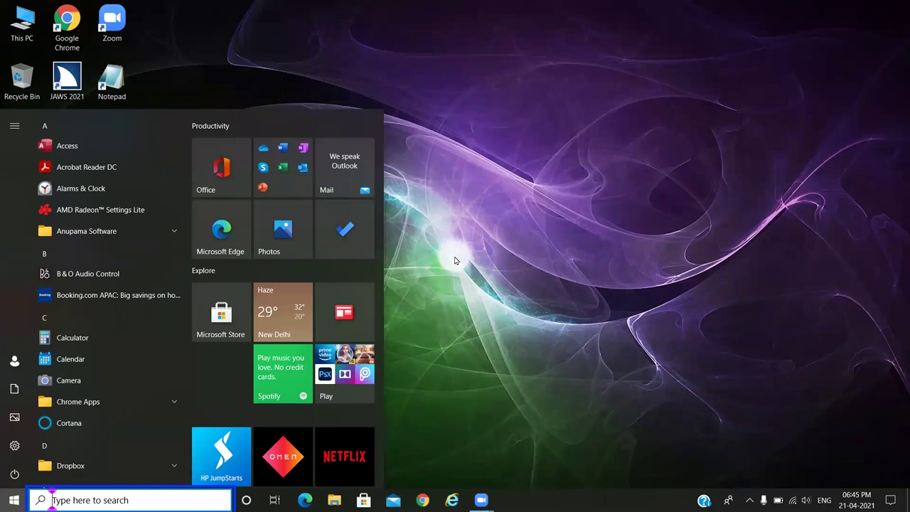
# Step: Search the Start menu for "not" and launch the Notepad app from the best match
pyautogui.write('n')
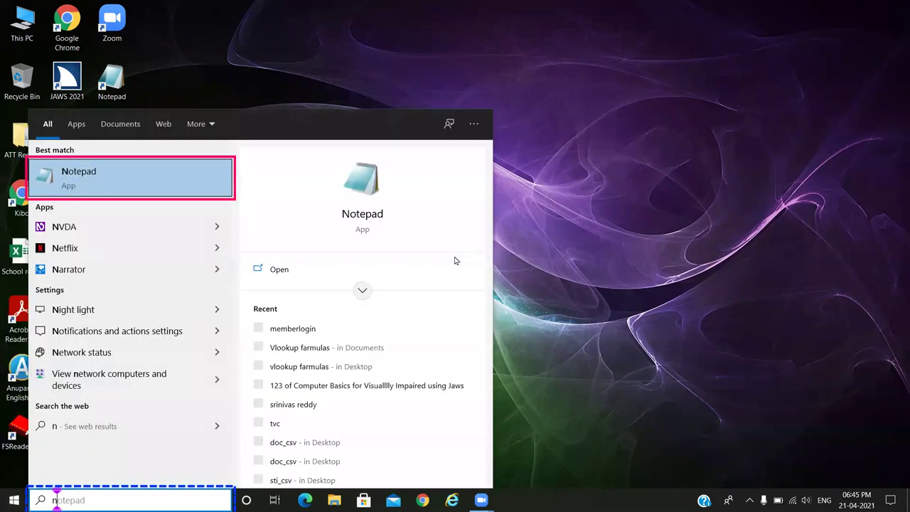
pyautogui.write('ot')
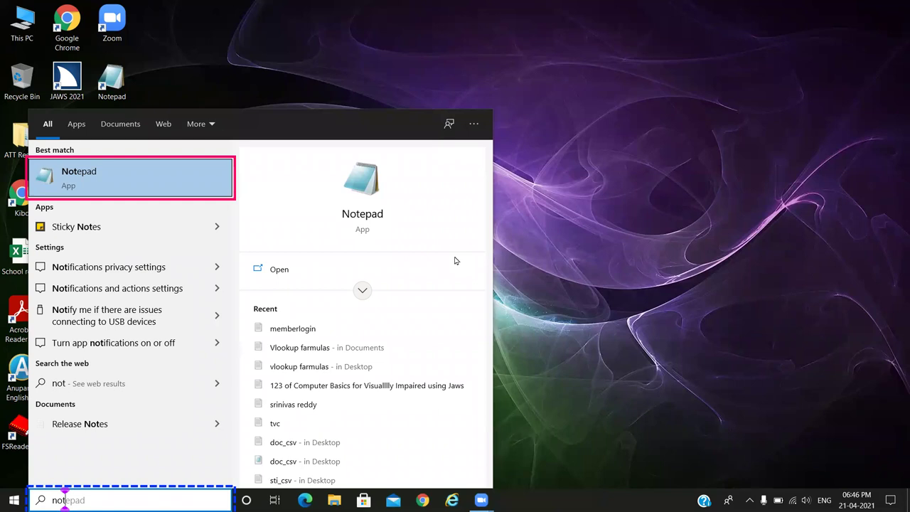
pyautogui.press('Return')
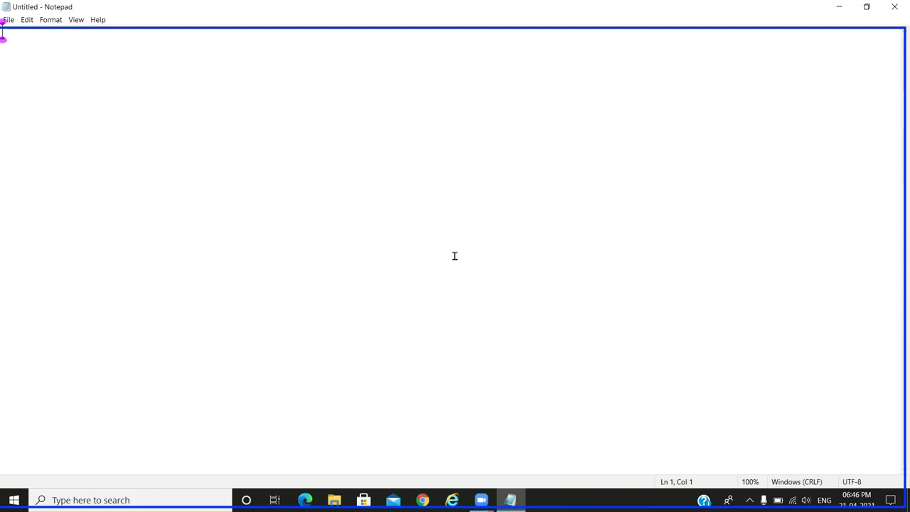
# Step: Reopen the Start menu and examine the app list entries under A and B, from Access to Booking.com
pyautogui.press('super')
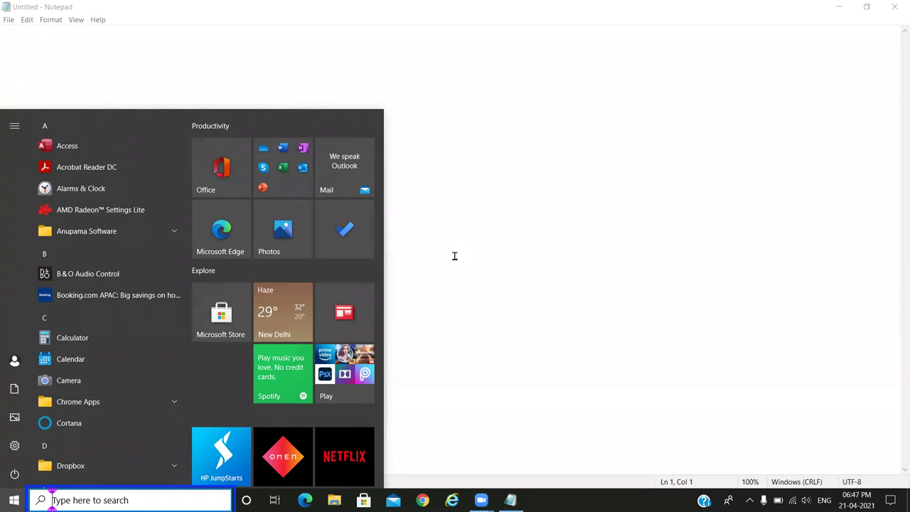
pyautogui.press('Tab')
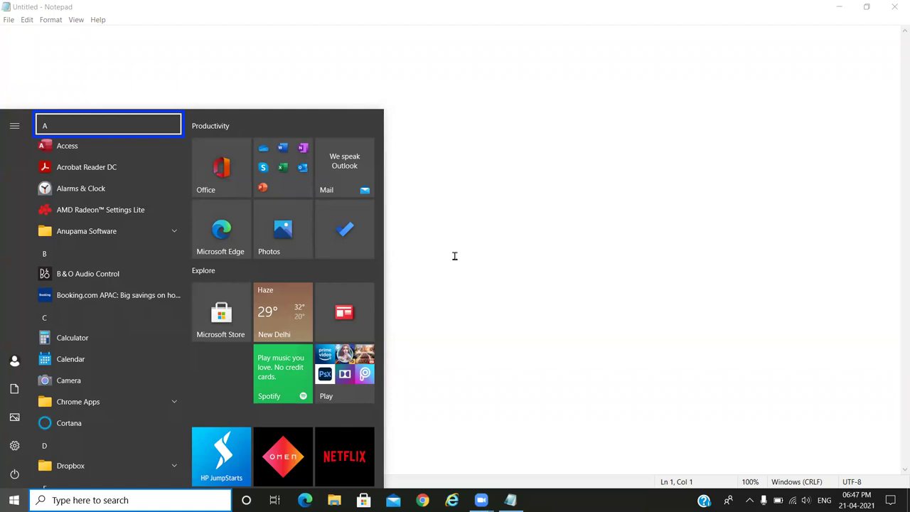
pyautogui.press('Down')
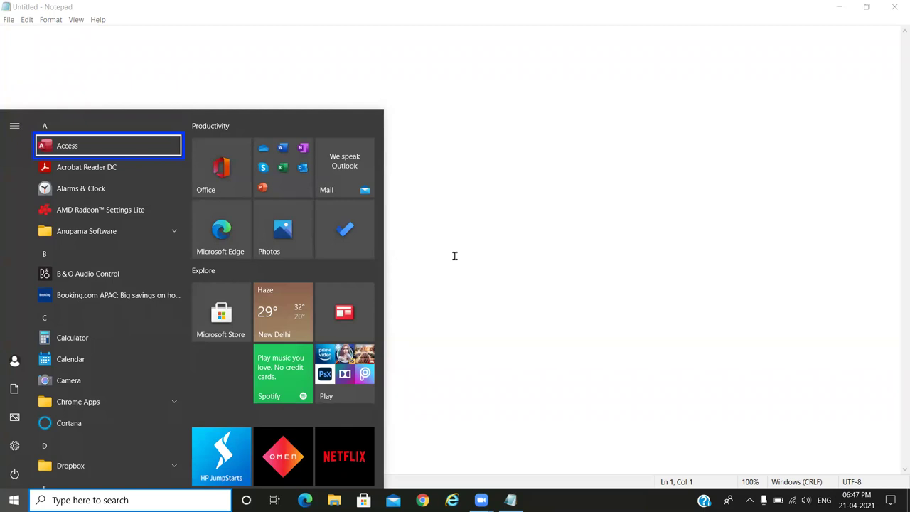
pyautogui.press('Down')
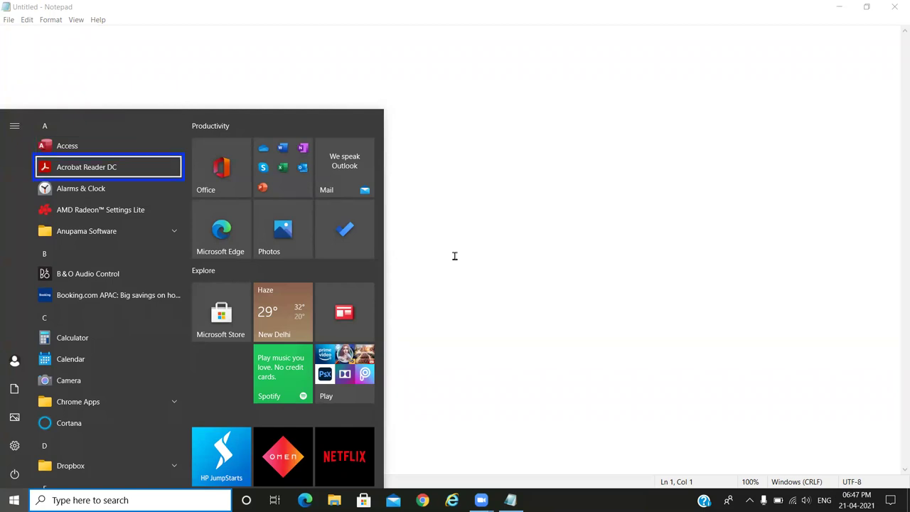
pyautogui.press('Down')
pyautogui.press('Down')
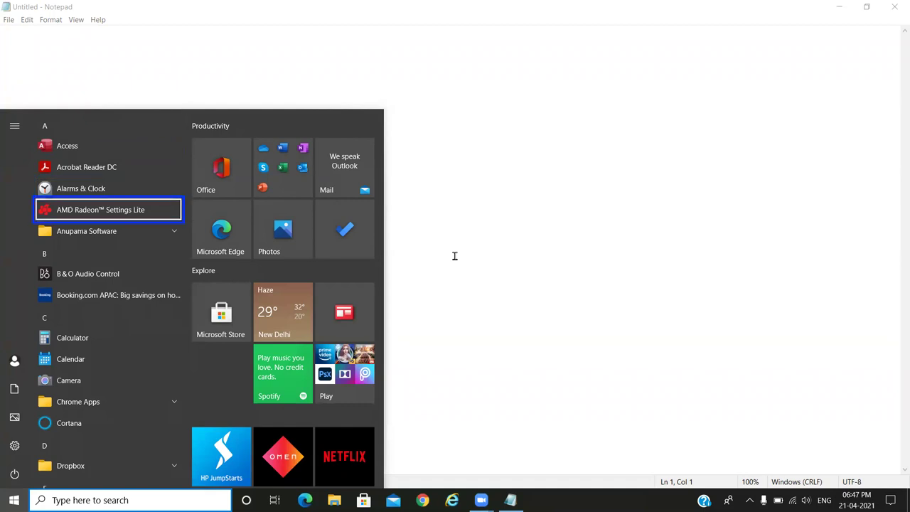
pyautogui.press('Down')
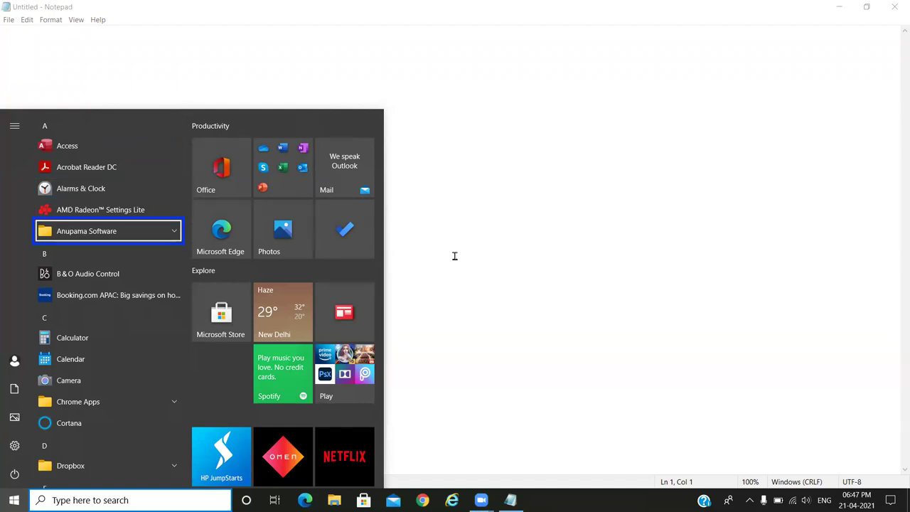
pyautogui.press('Down')
pyautogui.press('Down')
pyautogui.press('Down')
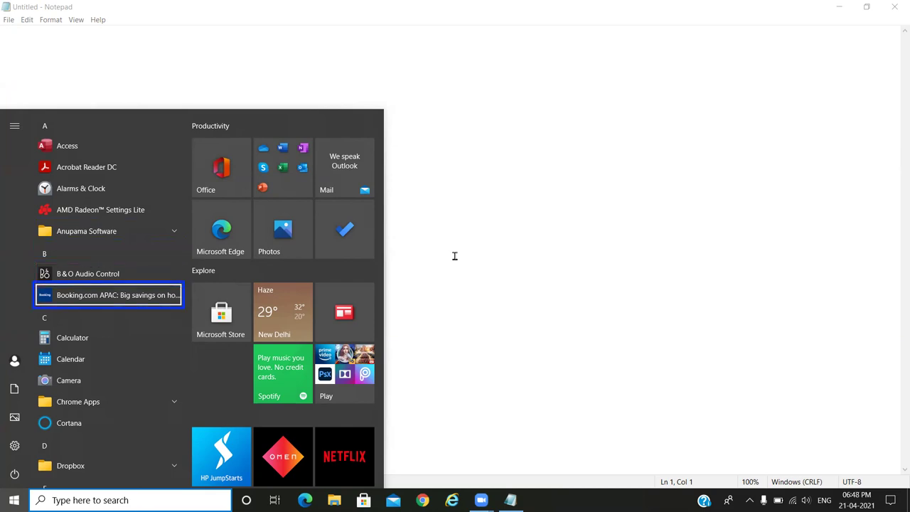
# Step: Examine the app list entries under C, from Calculator onward, and stop on the Dropbox folder under D
pyautogui.press('Down')
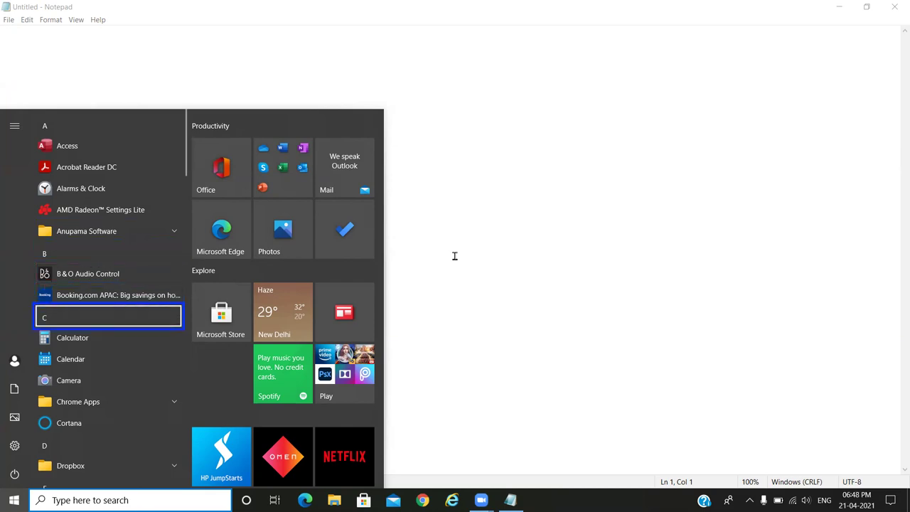
pyautogui.press('Down')
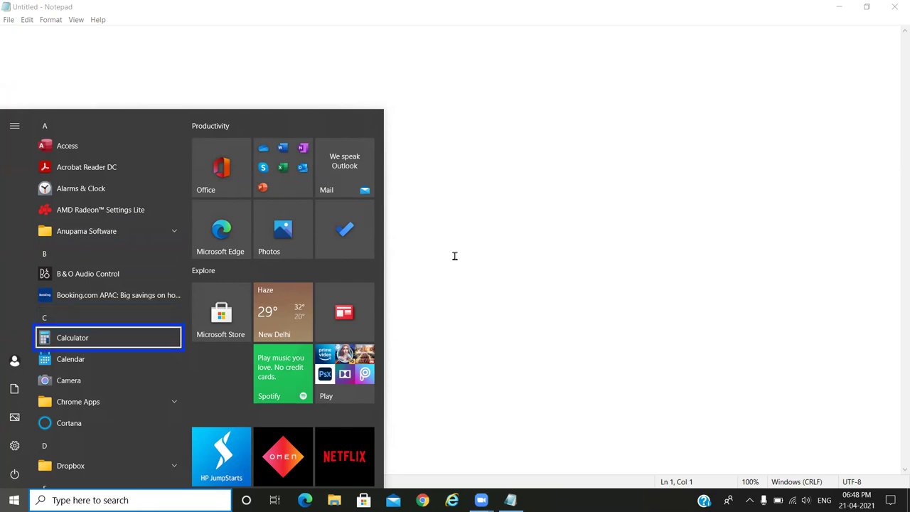
pyautogui.press('Down')
pyautogui.press('Down')
pyautogui.press('Down')
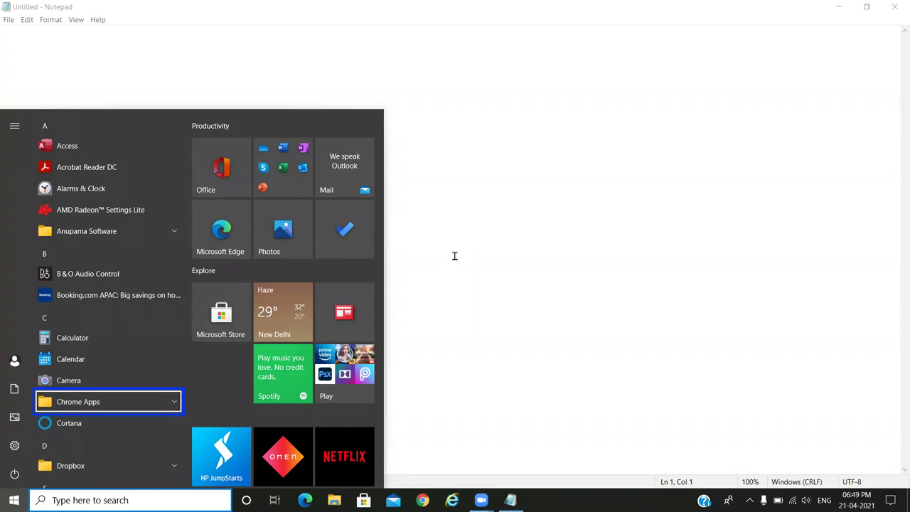
pyautogui.press('Down')
pyautogui.press('Down')
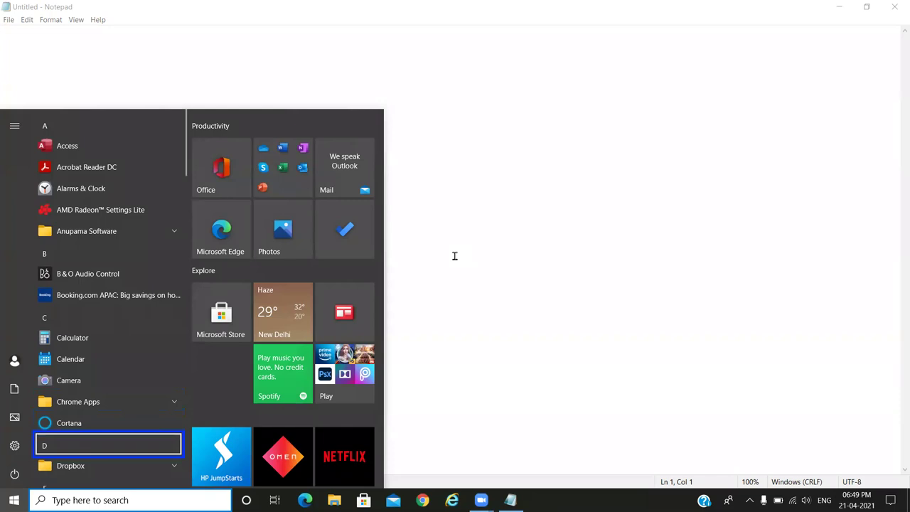
pyautogui.press('Down')
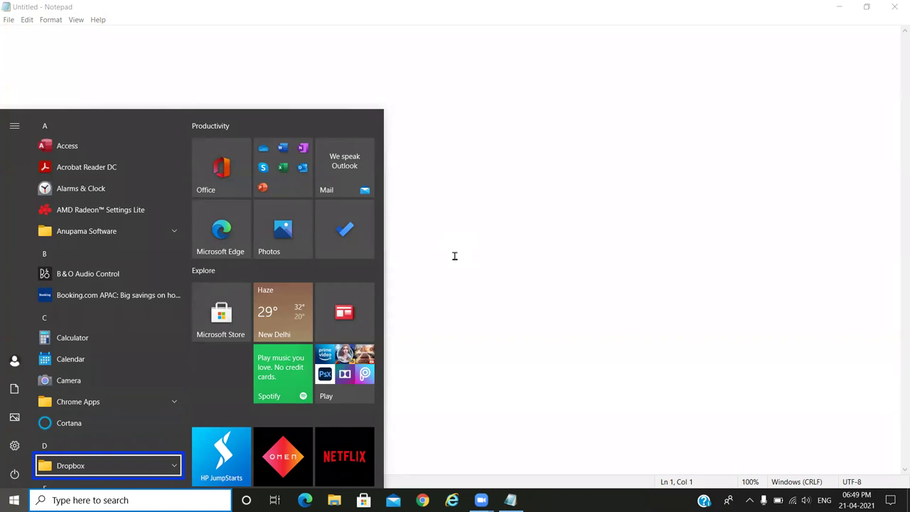
# Step: Expand the Dropbox folder in the app list, view the entry inside it and collapse the folder again
pyautogui.press('Return')
pyautogui.press('Down')
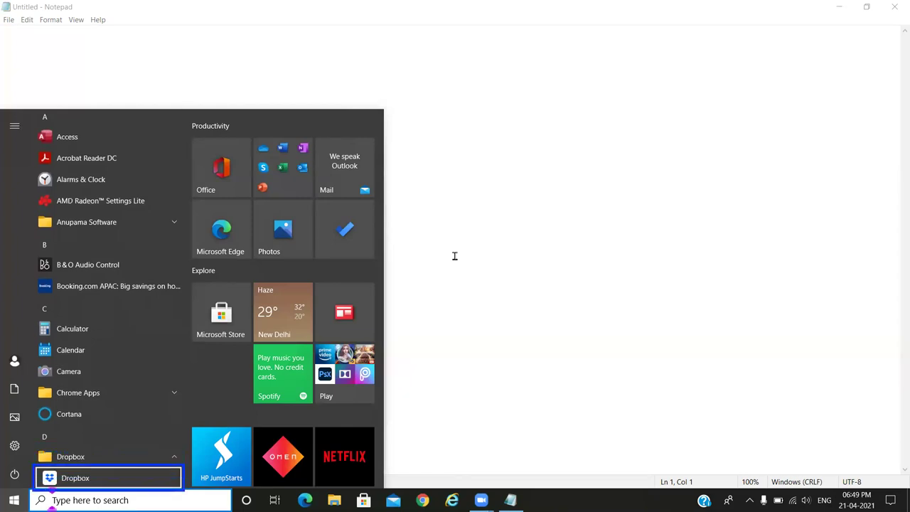
pyautogui.press('Up')
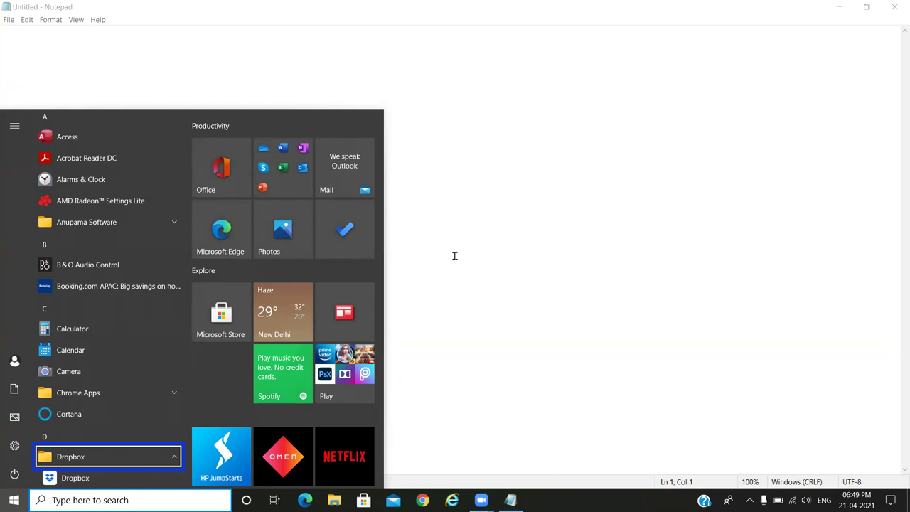
pyautogui.press('Return')
# Step: Examine the app list entries under E and F, from Energy Star to FSReader 3.0, up to the G heading
pyautogui.press('Down')
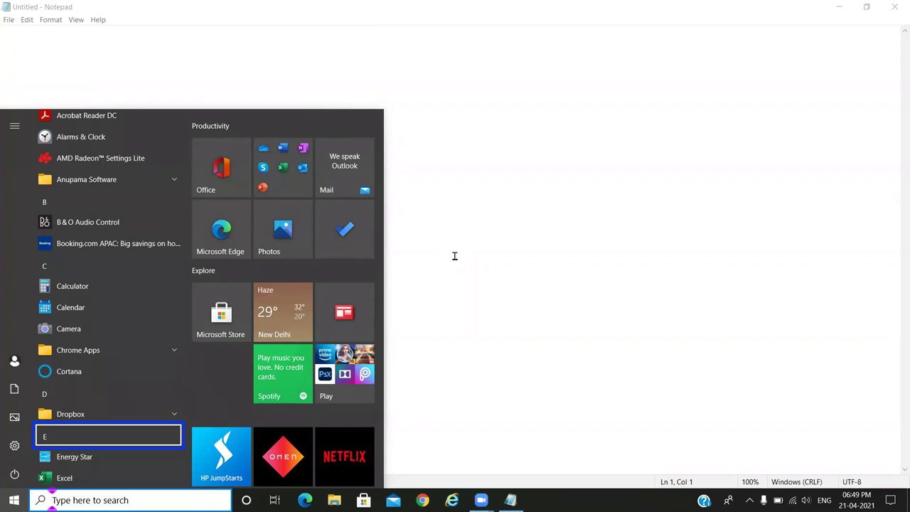
pyautogui.press('Down')
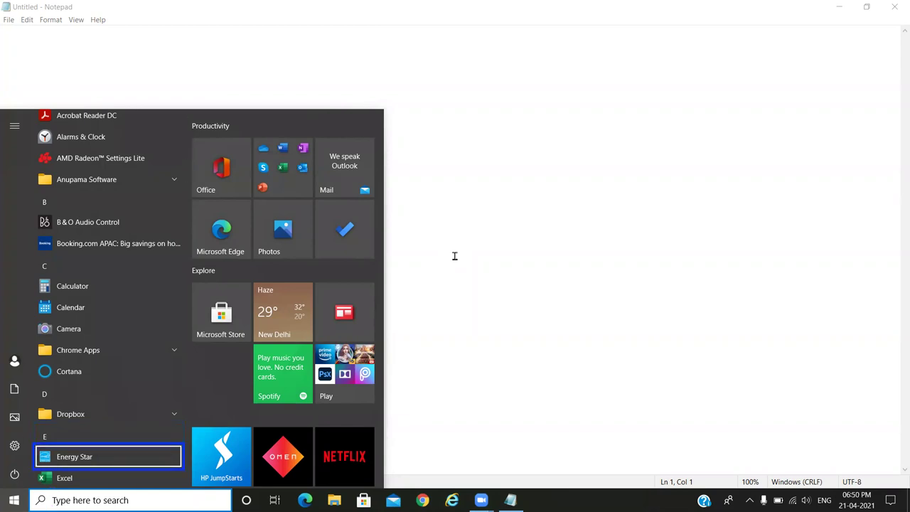
pyautogui.press('Down')
pyautogui.press('Down')
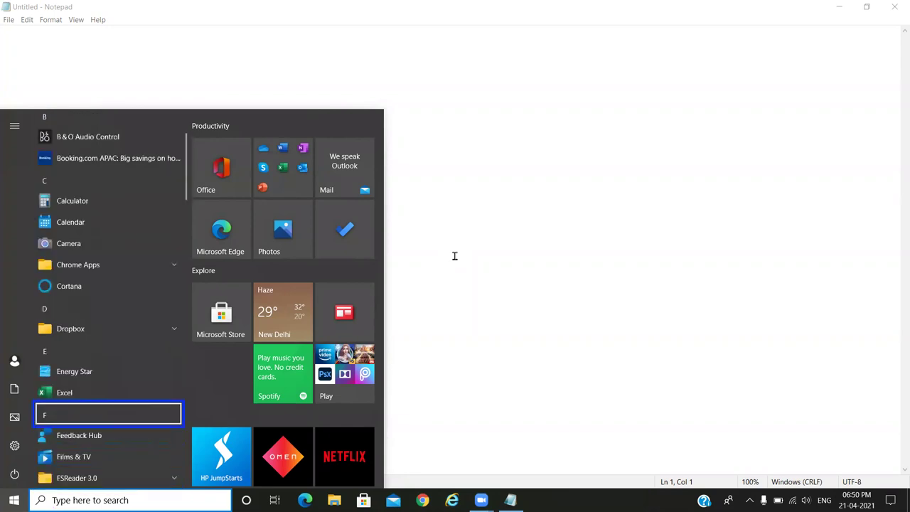
pyautogui.press('Down')
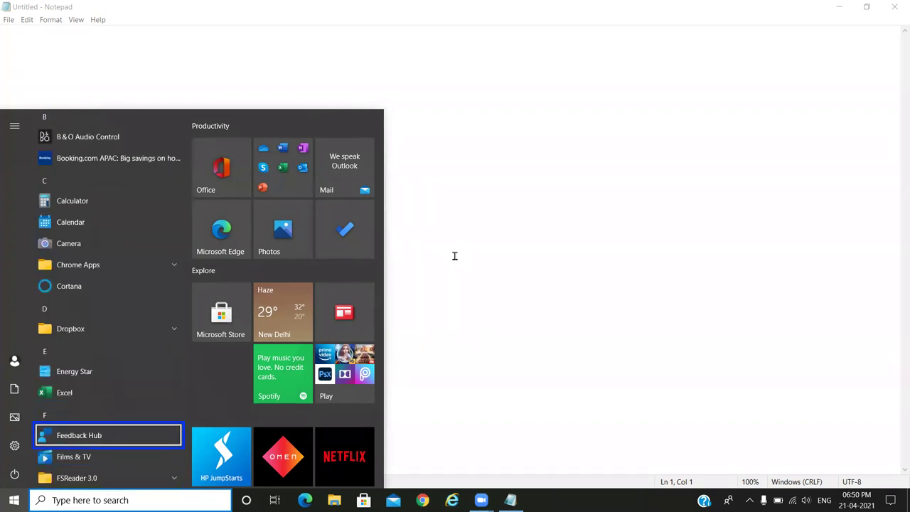
pyautogui.press('Down')
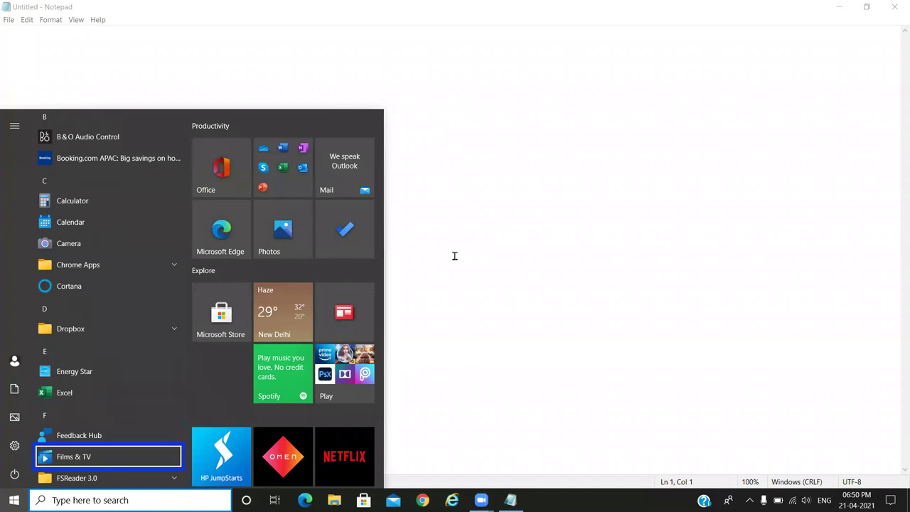
pyautogui.press('Down')
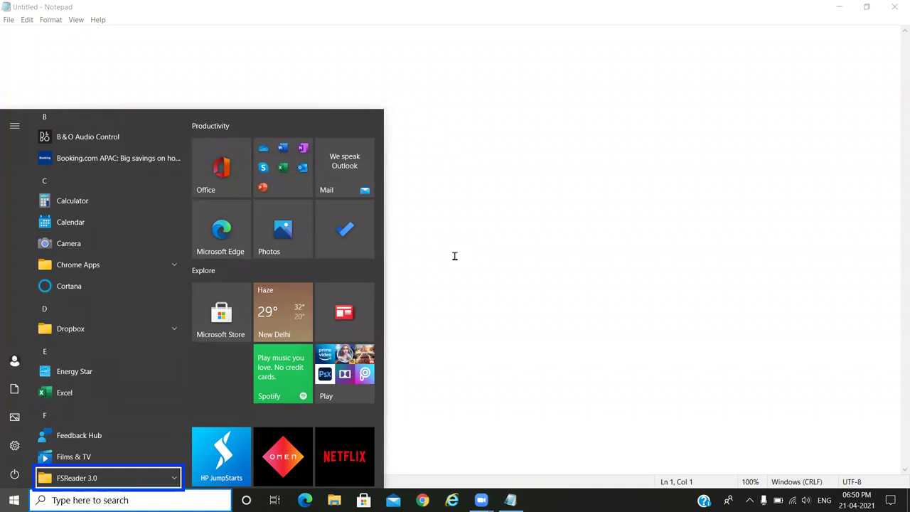
pyautogui.press('Down')
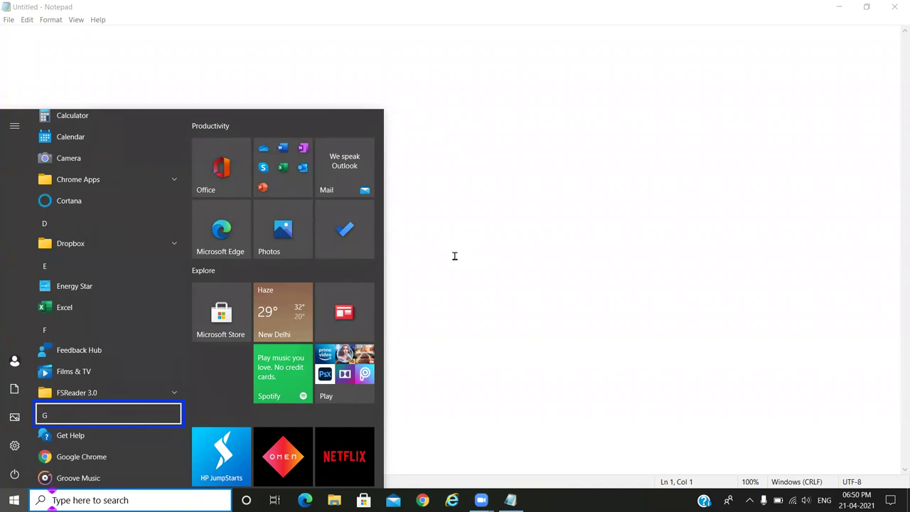
# Step: Expand the FSReader 3.0 folder, review its FSReader 3 and Uninstall FSReader 3.0 entries, and close the Start menu
pyautogui.press('Up')
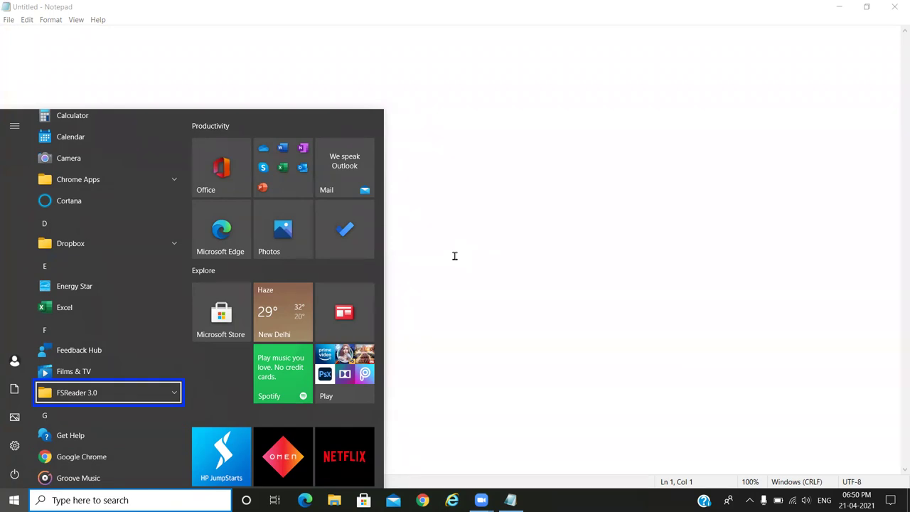
pyautogui.press('Return')
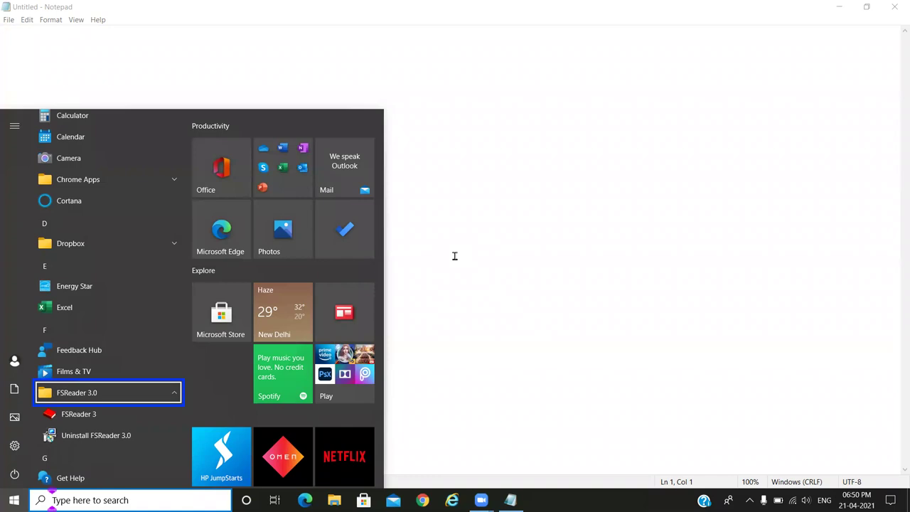
pyautogui.press('Down')
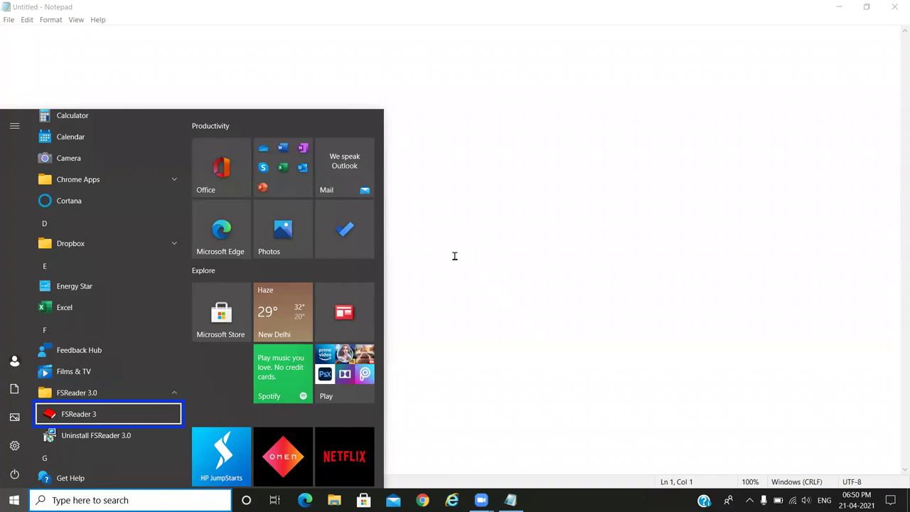
pyautogui.press('Down')
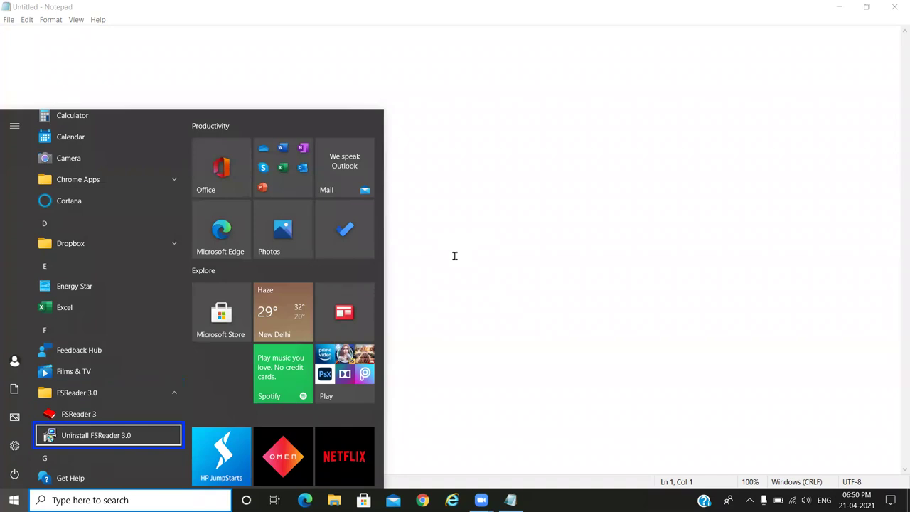
pyautogui.press('Escape')
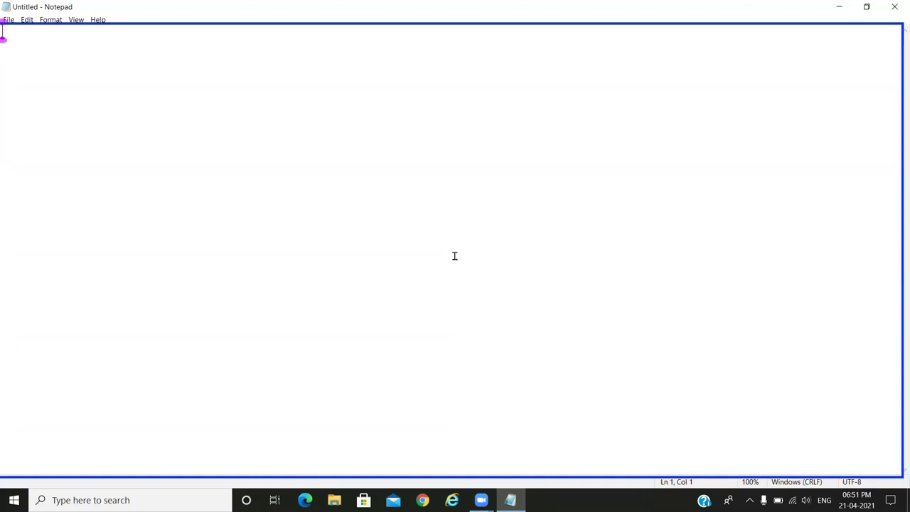
# Step: Open the Start menu and review its sidebar entries from Expand through the account, Documents and Settings to Power
pyautogui.press('super')
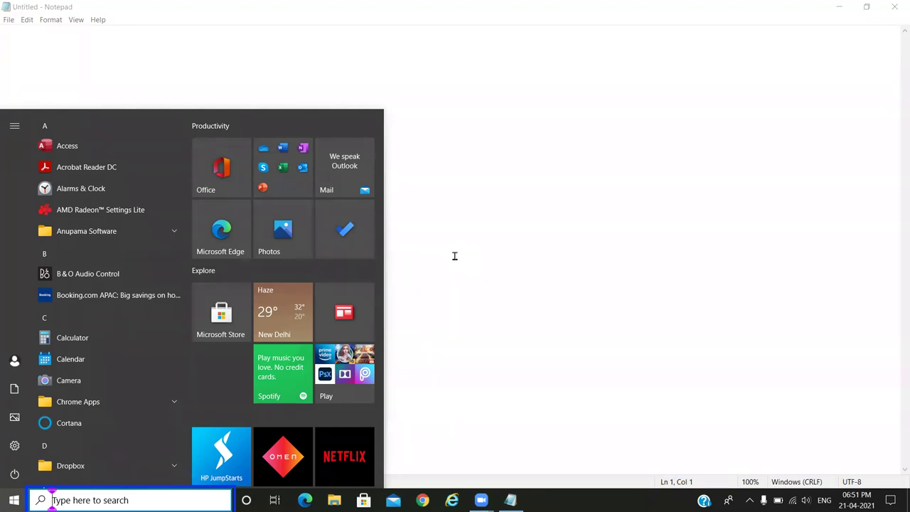
pyautogui.press('Tab')
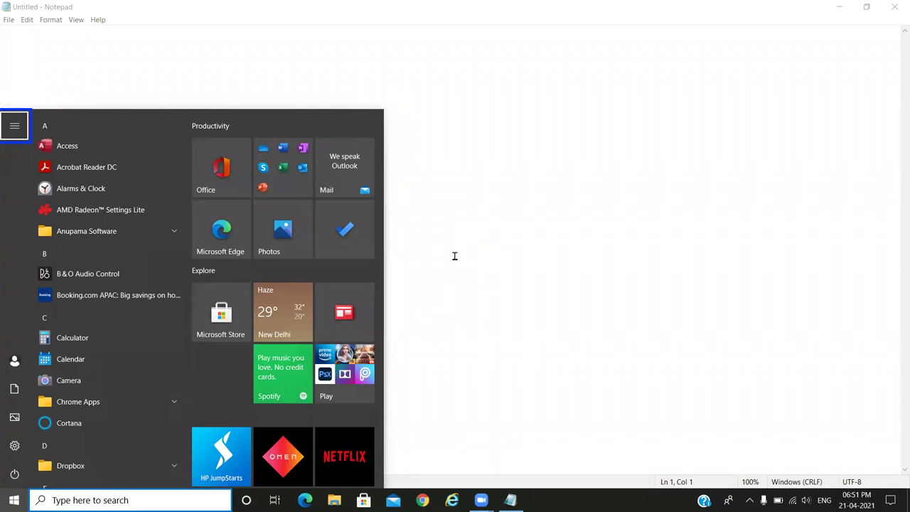
pyautogui.press('Down')
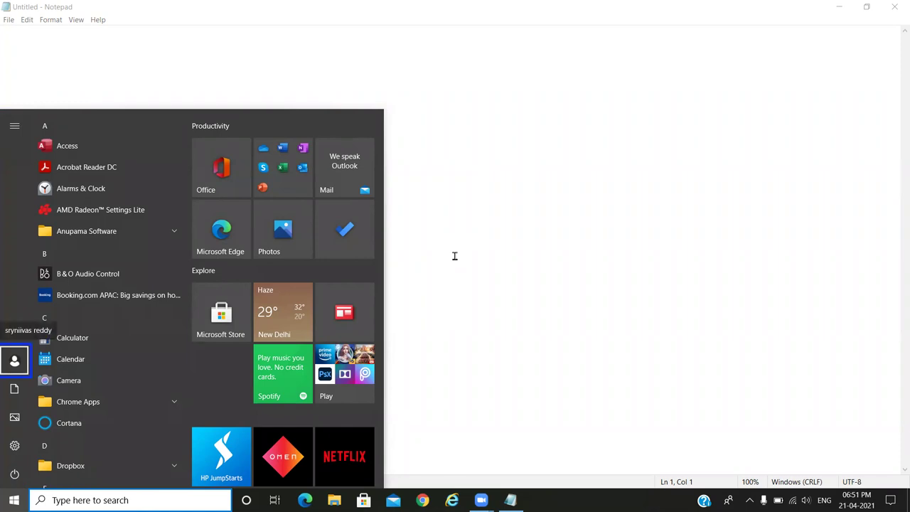
pyautogui.press('Down')
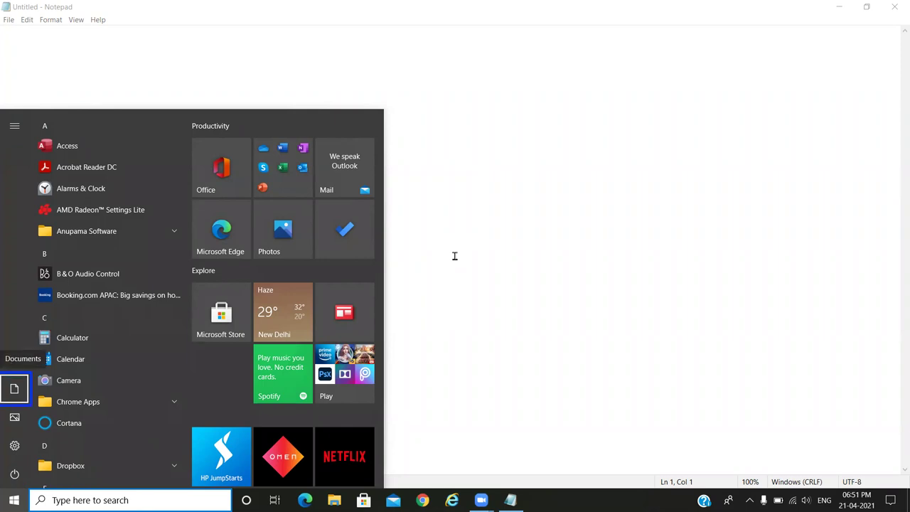
pyautogui.press('Down')
pyautogui.press('Down')
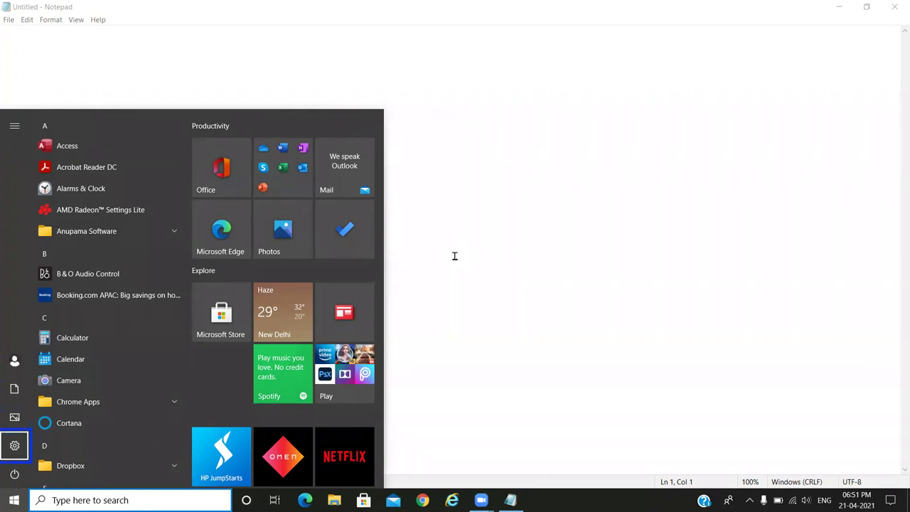
pyautogui.press('Down')
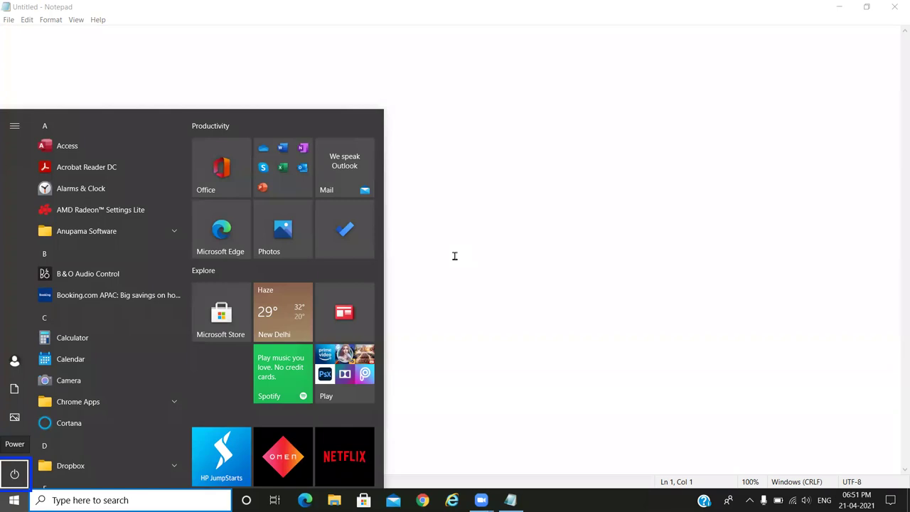
# Step: Open the Power options, review Sleep, Shut down and Restart, and close the Start menu without choosing one
pyautogui.press('Return')
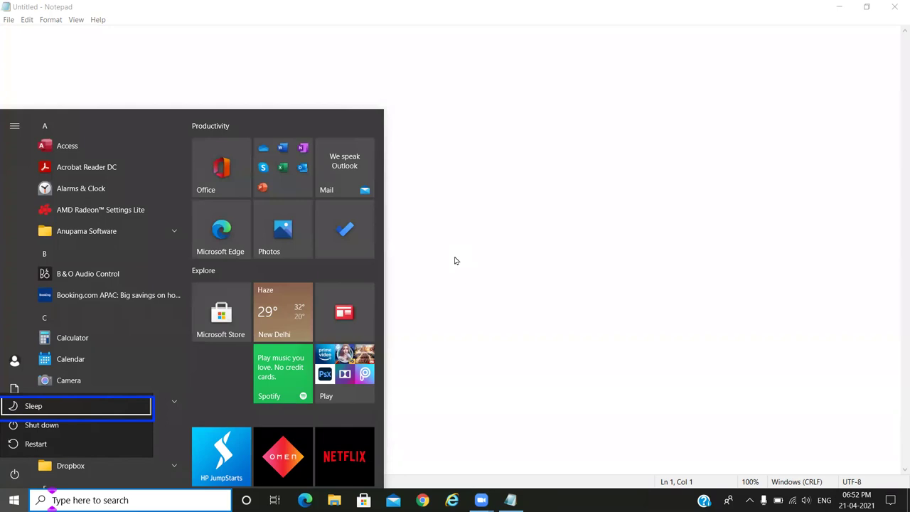
pyautogui.press('Down')
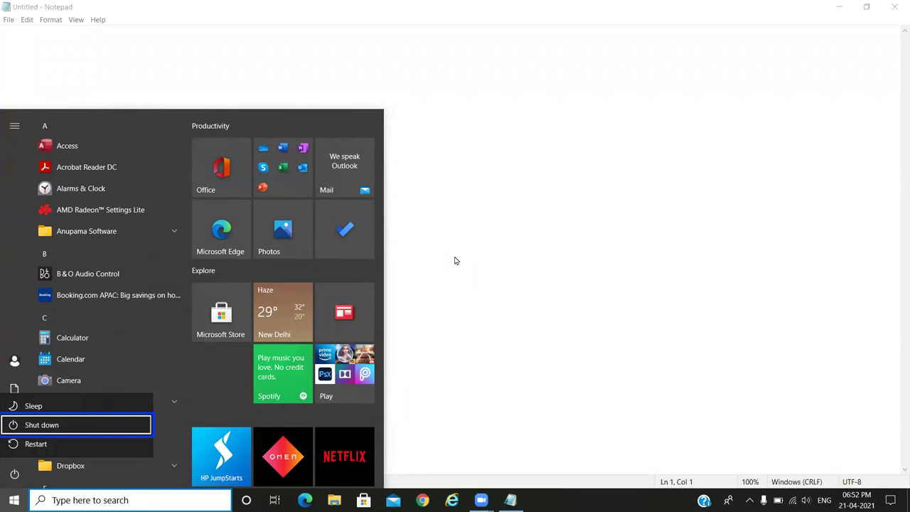
pyautogui.press('Down')
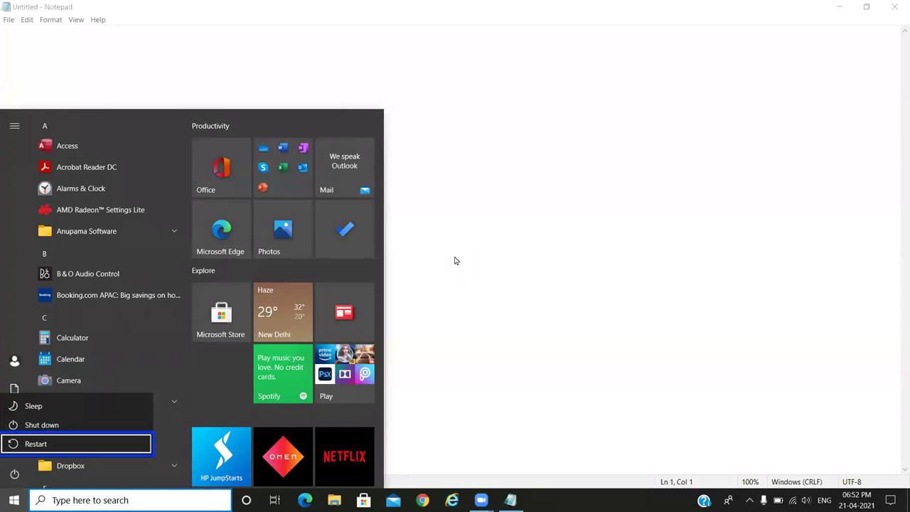
pyautogui.press('Escape')
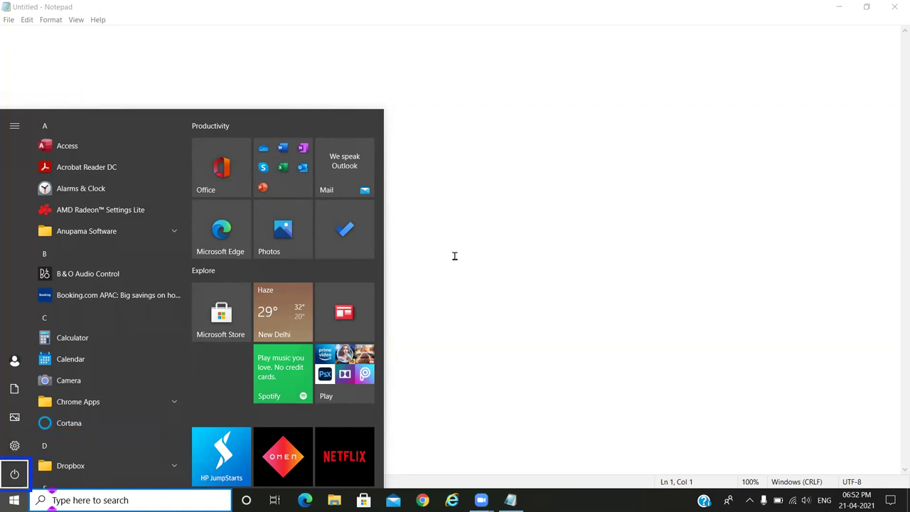
pyautogui.press('Escape')
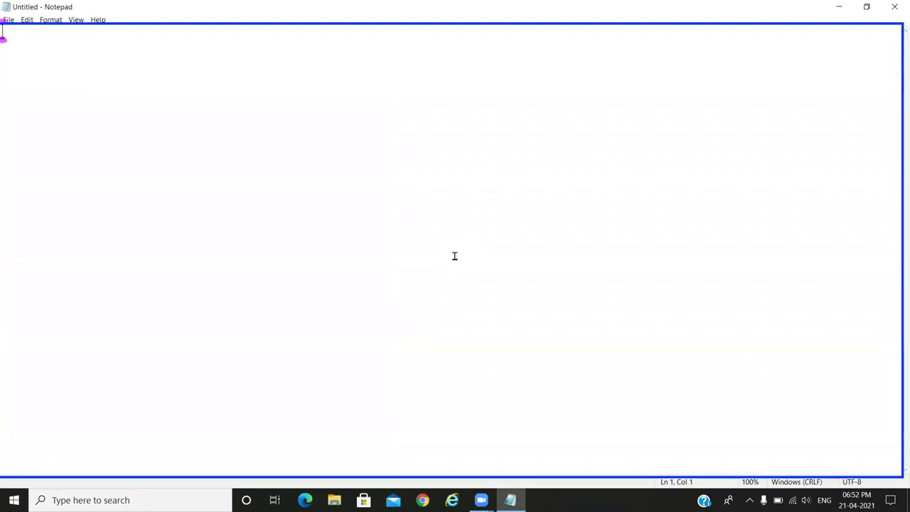
# Step: Open Microsoft Edge from its tile in the Start menu's Productivity group
pyautogui.press('super')
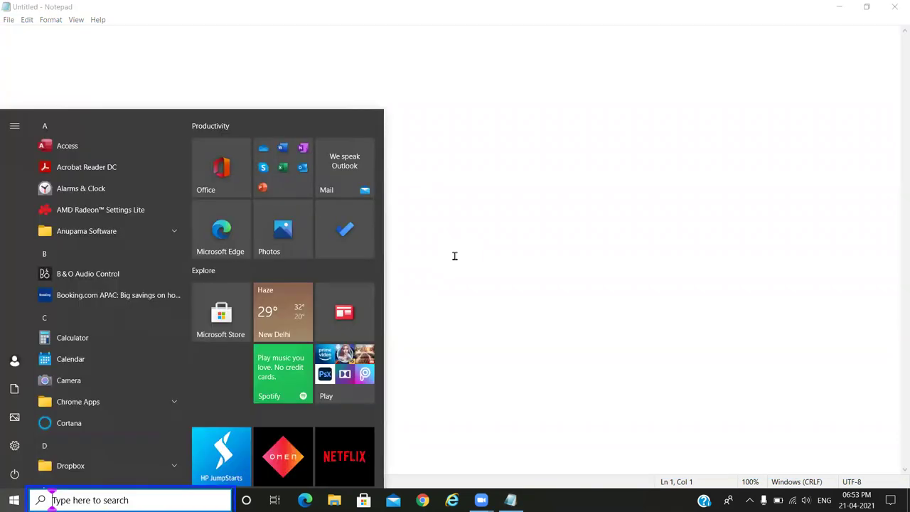
pyautogui.press('Tab')
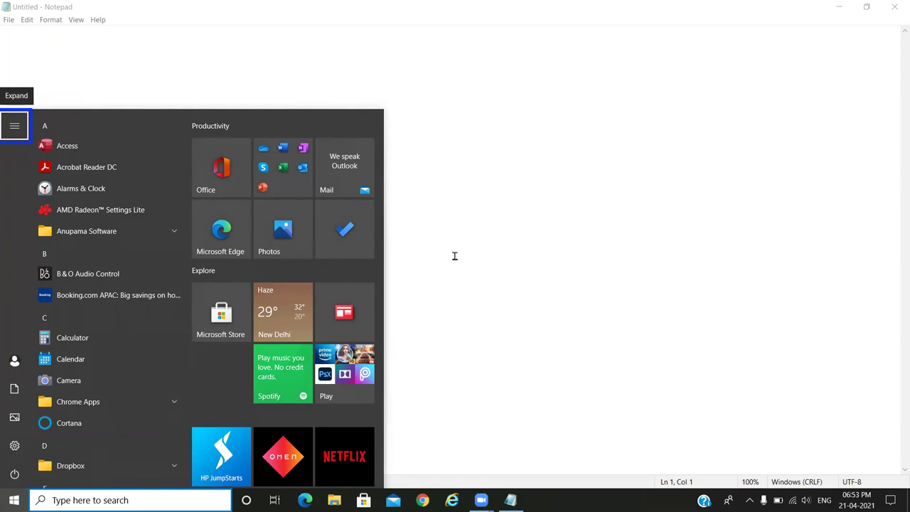
pyautogui.press('Tab')
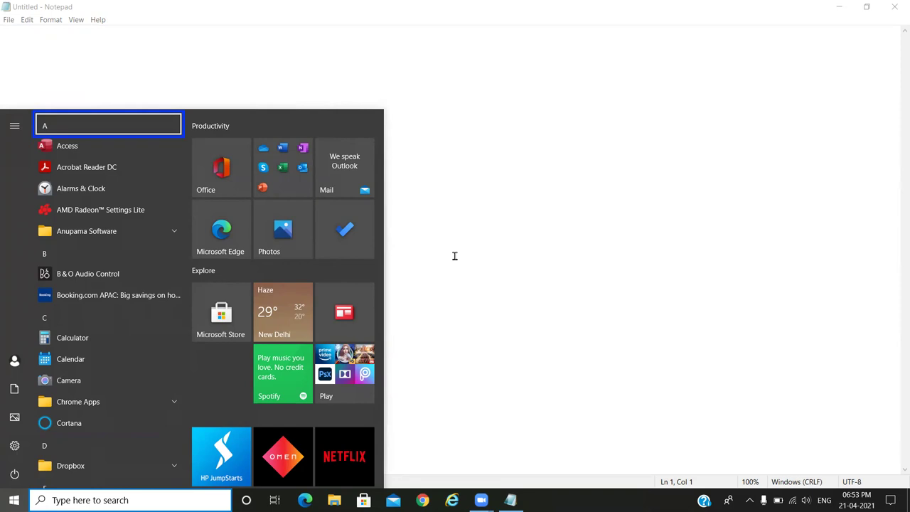
pyautogui.press('Tab')
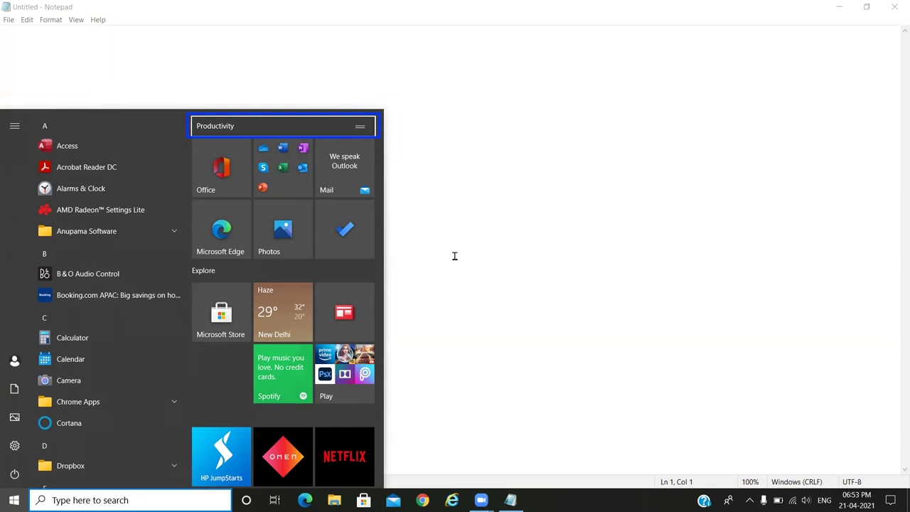
pyautogui.press('Down')
pyautogui.press('Down')
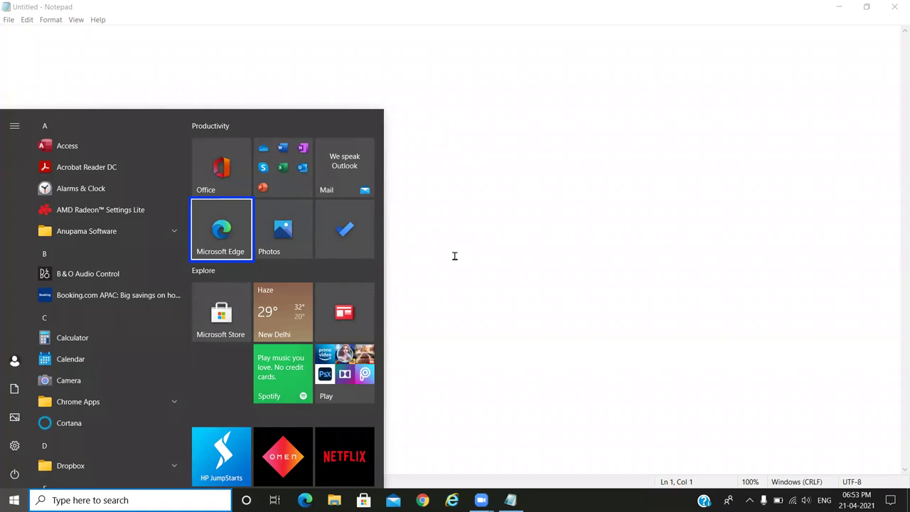
pyautogui.press('Escape')
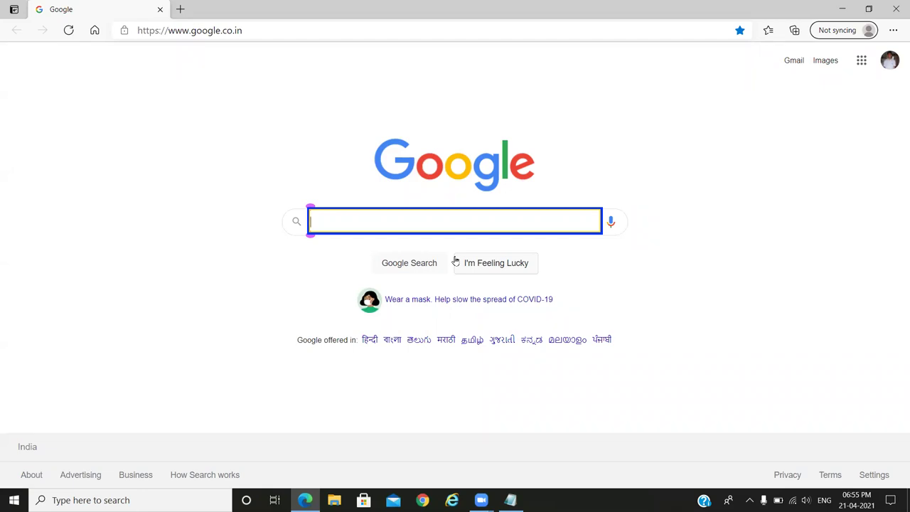
# Step: Pin the Access app from the Start menu's app list to Start, after reviewing its other context options
pyautogui.press('super')
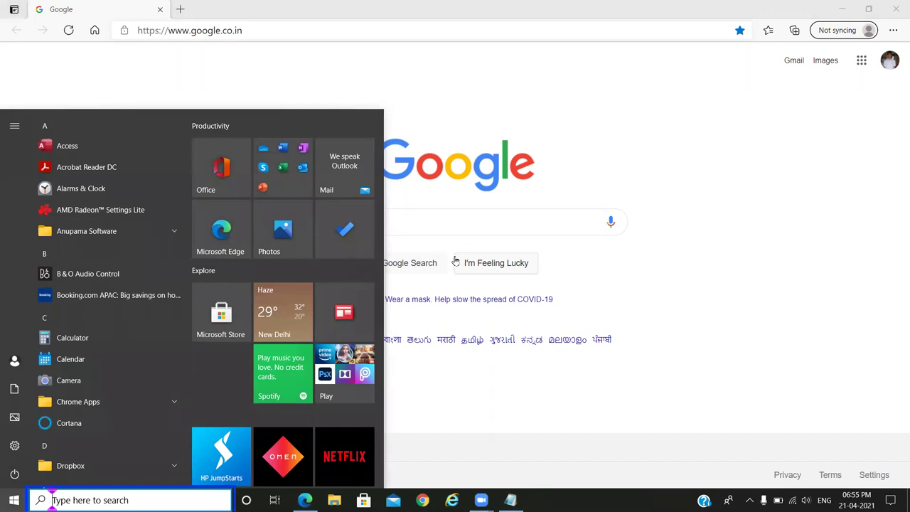
pyautogui.press('Tab')
pyautogui.press('Down')
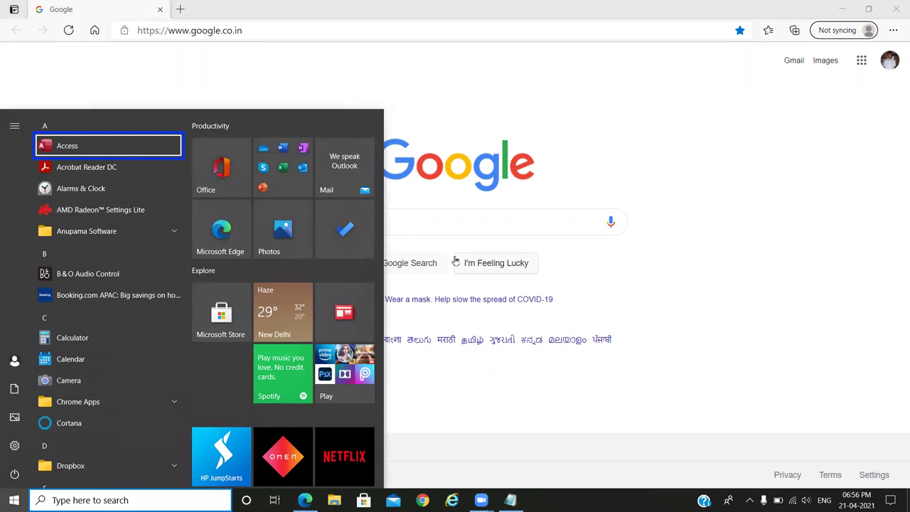
pyautogui.hotkey('shift', 'F10')
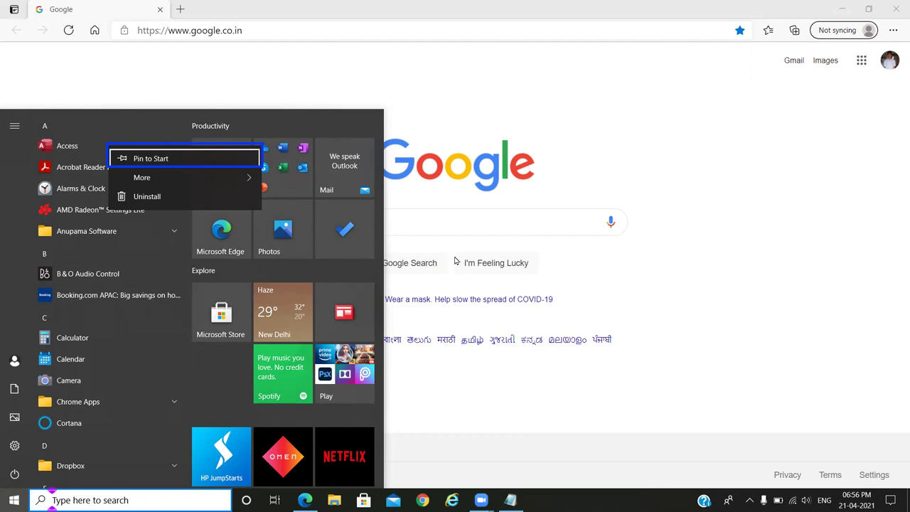
pyautogui.press('Down')
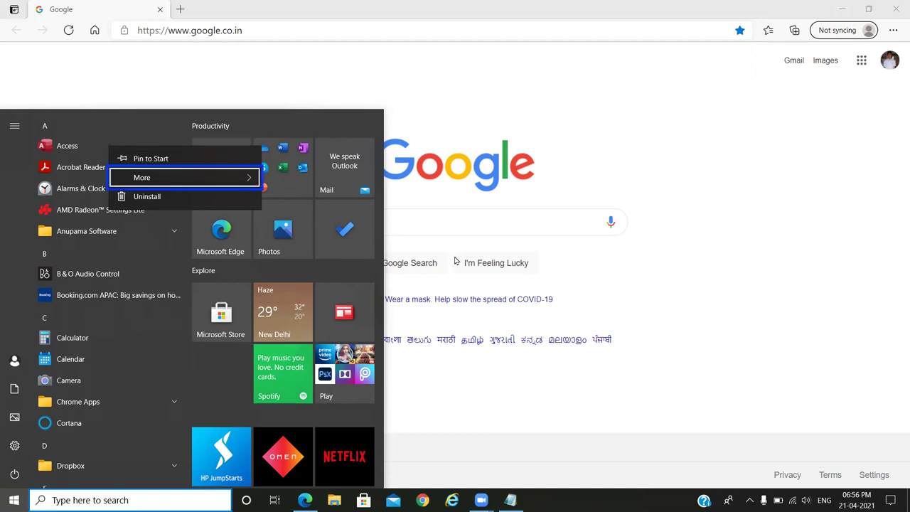
pyautogui.press('Down')
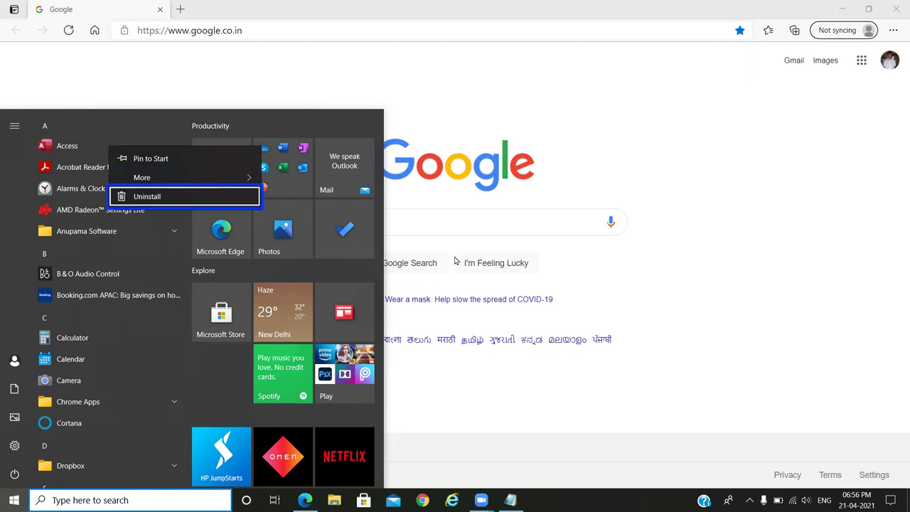
pyautogui.press('Down')
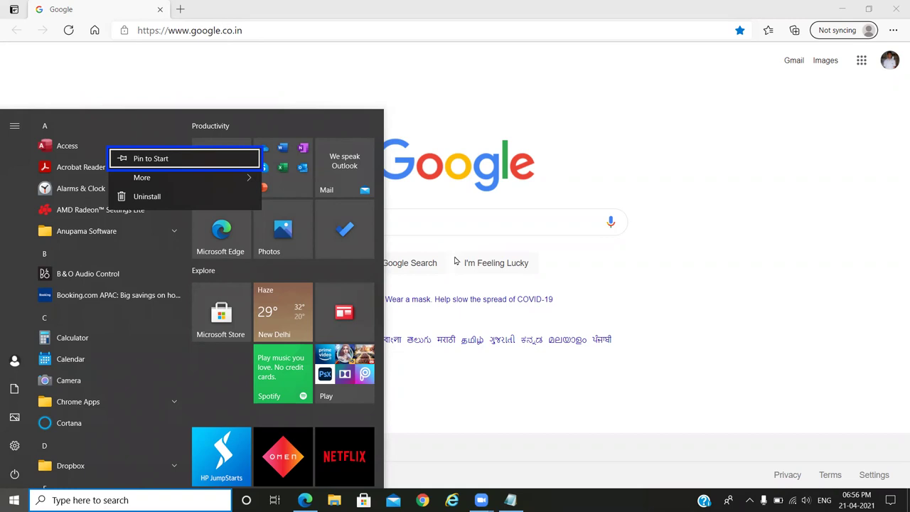
pyautogui.press('Return')
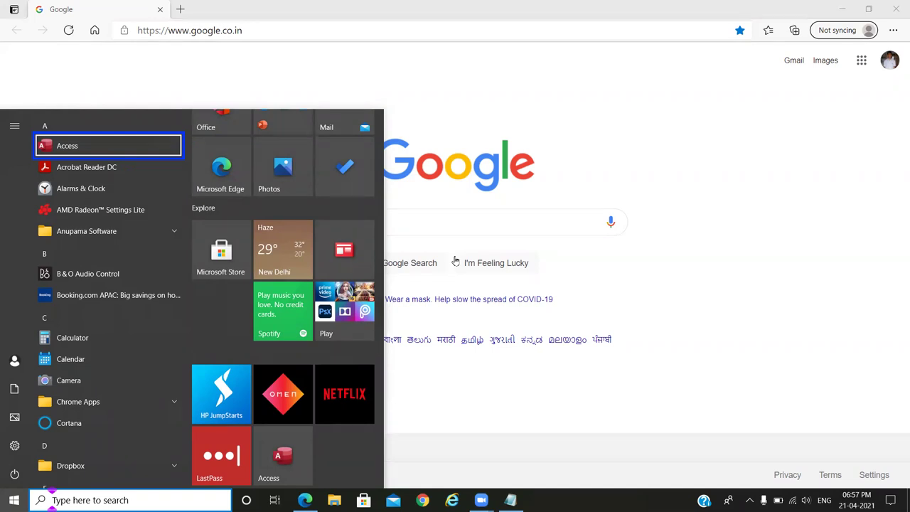
# Step: Go through the Start tiles from the Productivity group past Explore to the pinned Access tile in the unnamed group
pyautogui.press('Tab')
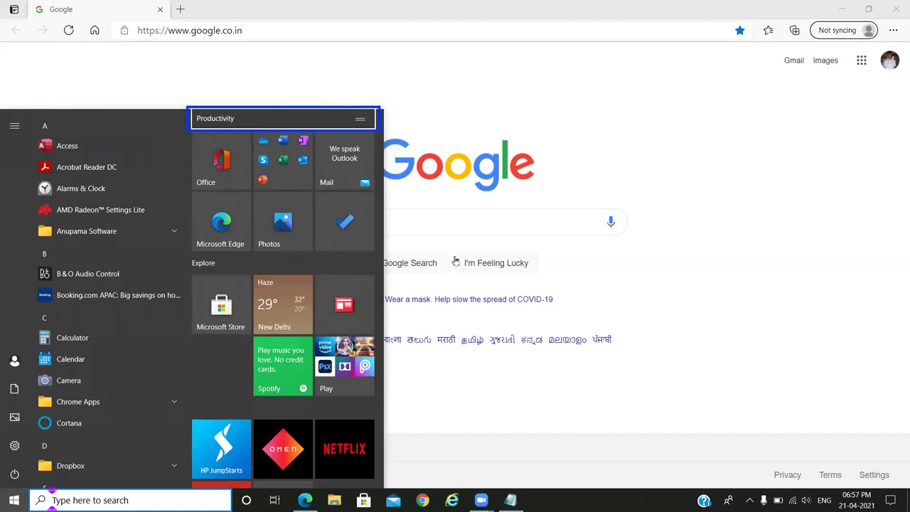
pyautogui.press('Down')
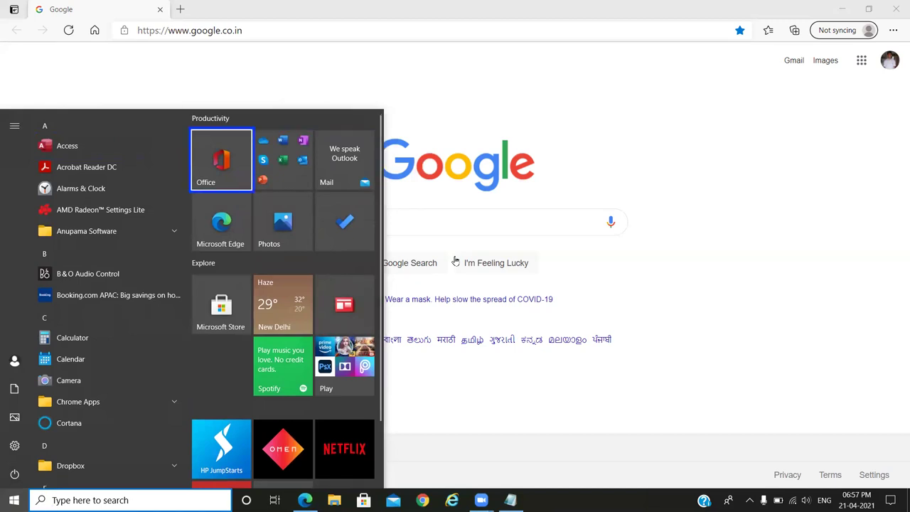
pyautogui.press('Down')
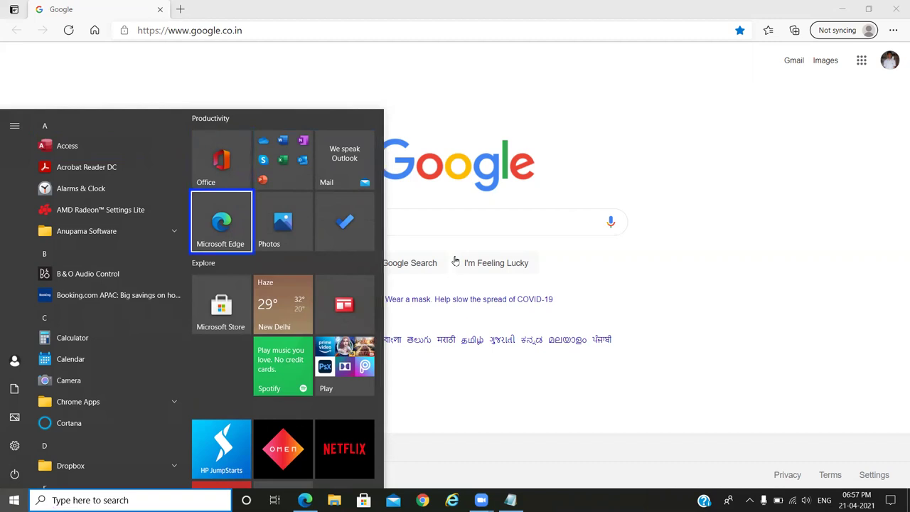
pyautogui.press('Down')
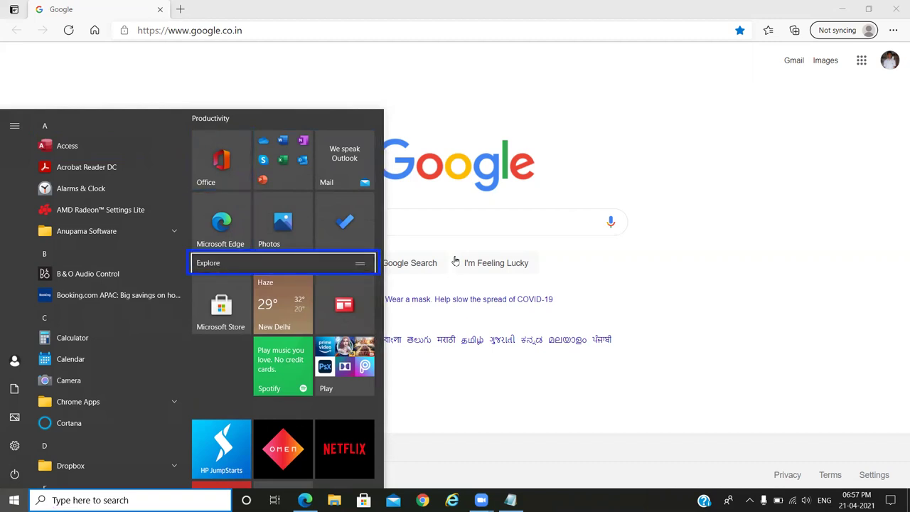
pyautogui.press('Down')
pyautogui.press('Down')
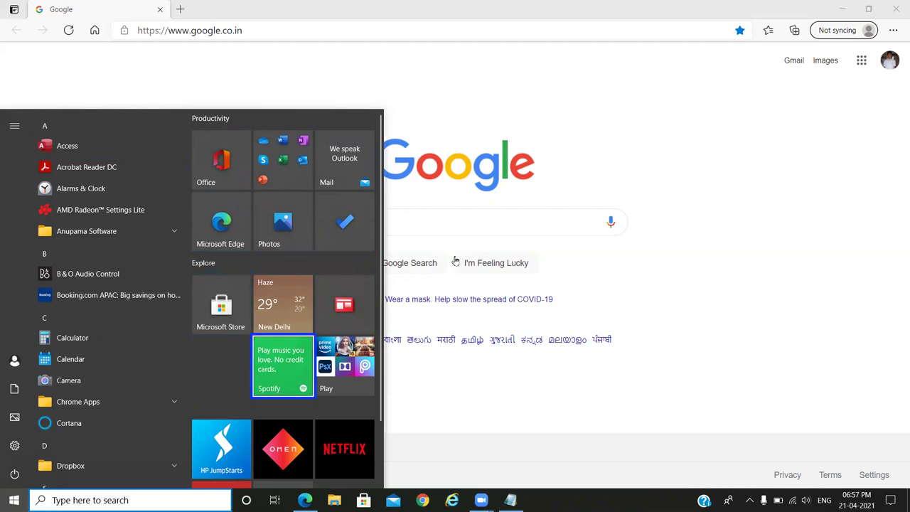
pyautogui.press('Down')
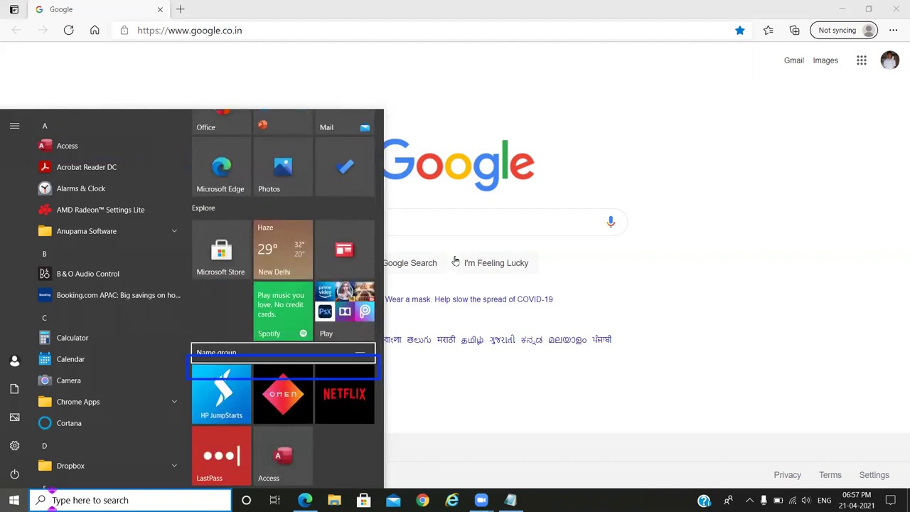
pyautogui.press('Down')
pyautogui.press('Down')
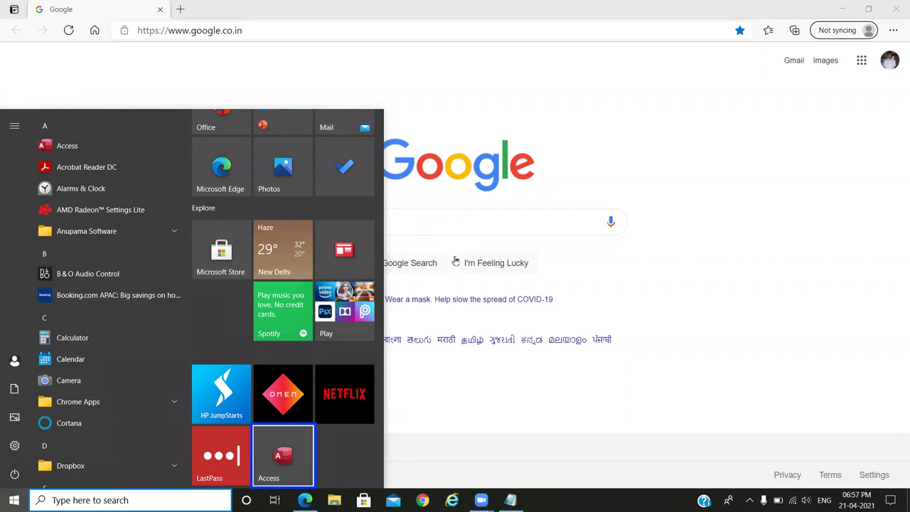
# Step: Unpin the Access tile from Start
pyautogui.hotkey('shift', 'F10')
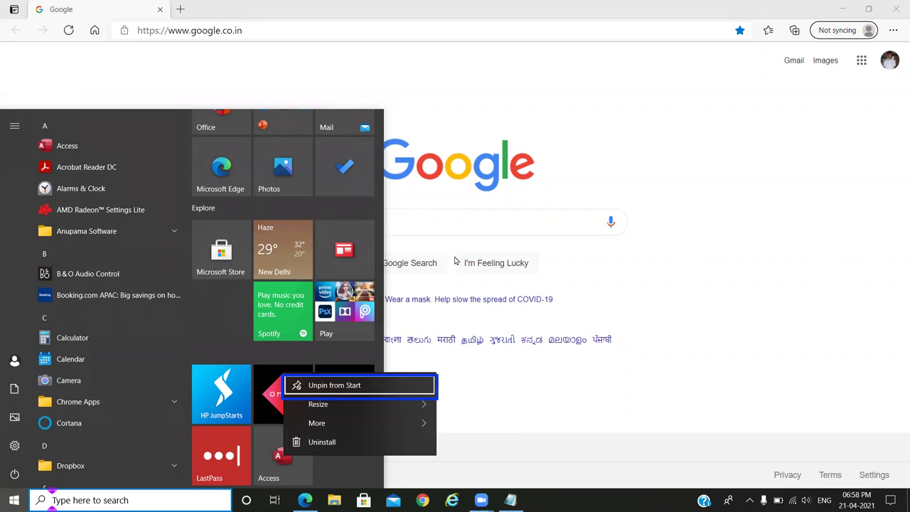
pyautogui.press('Down')
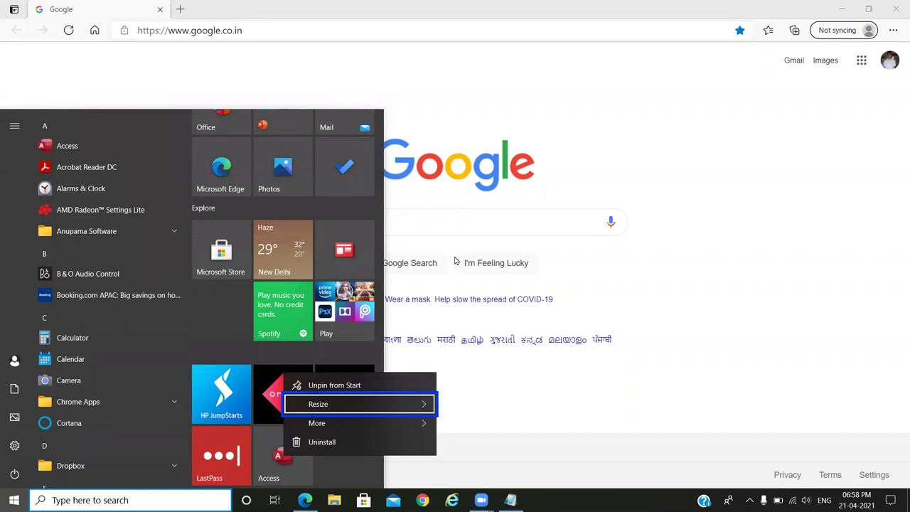
pyautogui.press('Up')
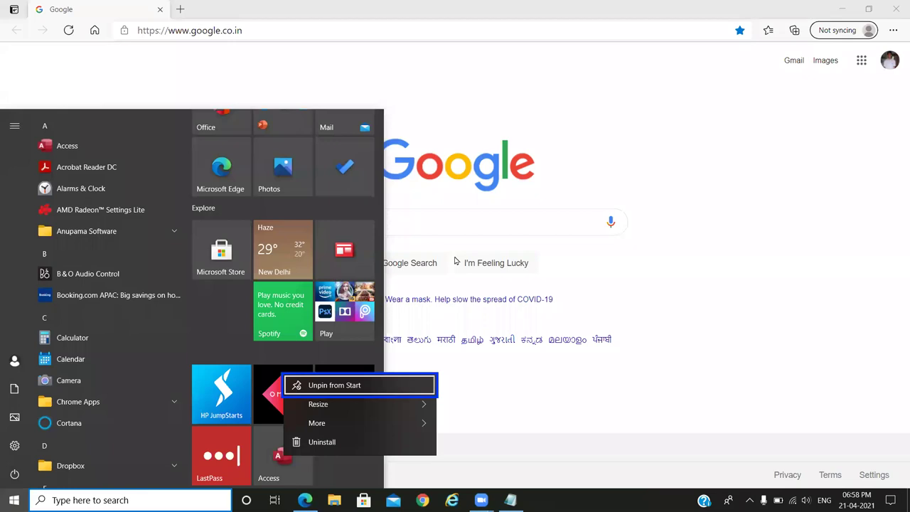
pyautogui.press('Return')
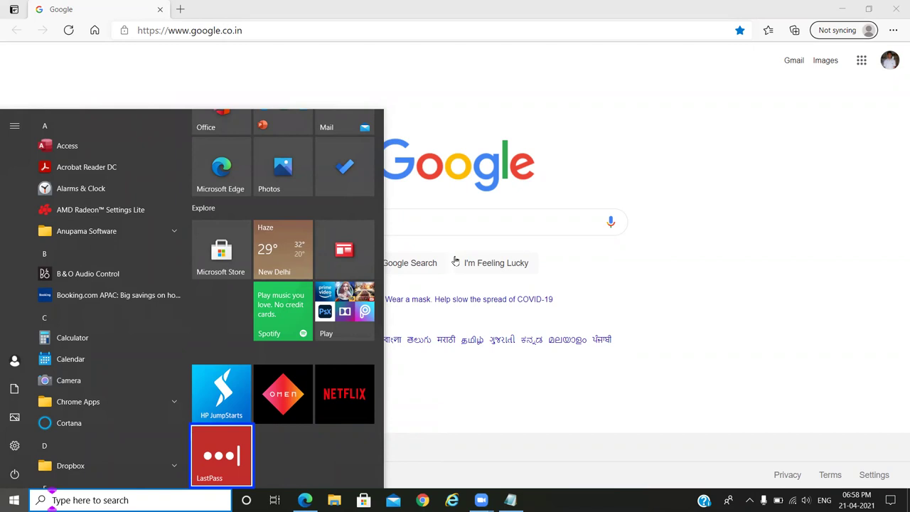
# Step: Unpin the Photos tile in the Productivity group from Start
pyautogui.press('Up')
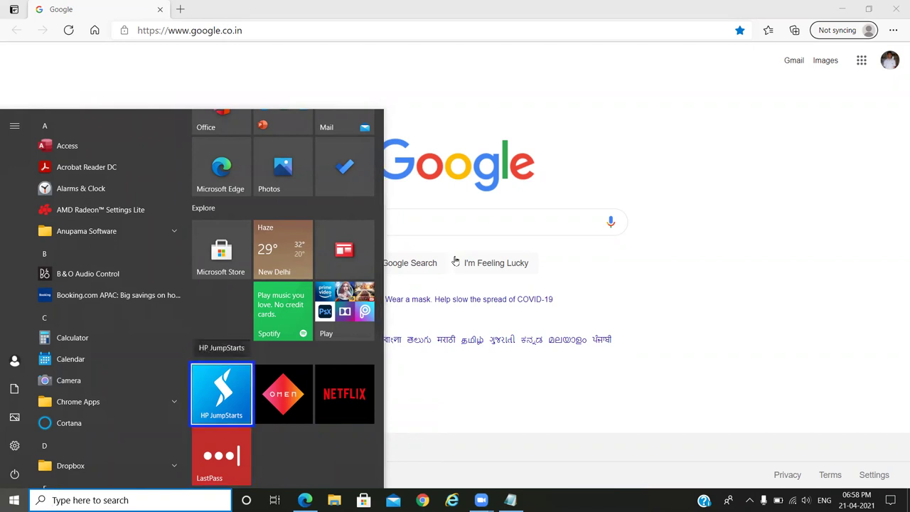
pyautogui.press('Down')
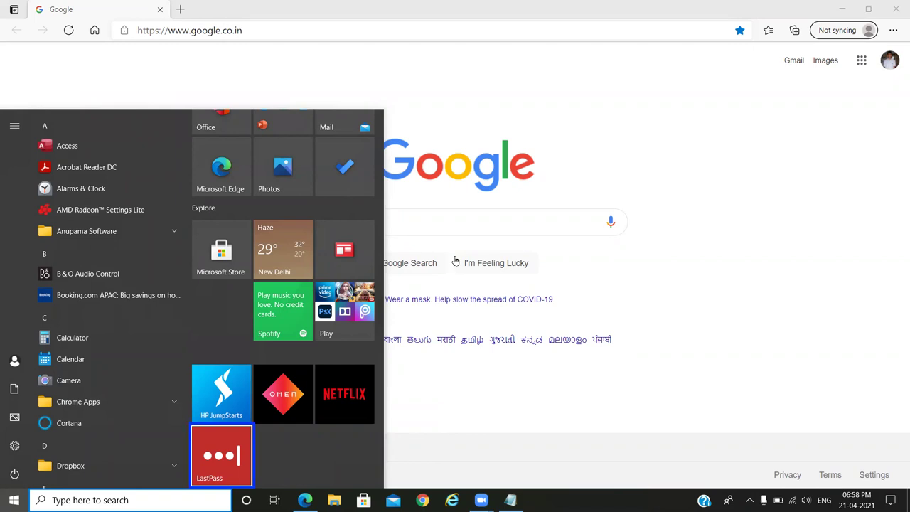
pyautogui.press('Up')
pyautogui.press('Up')
pyautogui.press('Up')
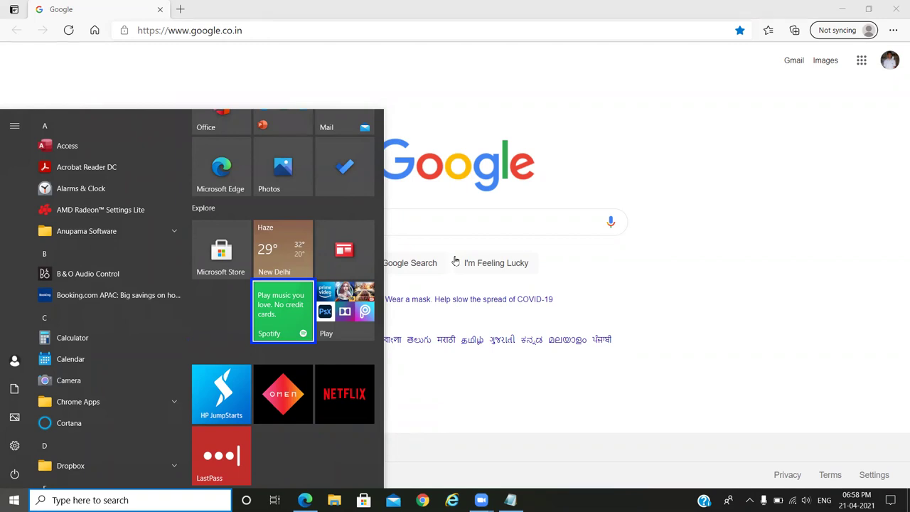
pyautogui.press('Up')
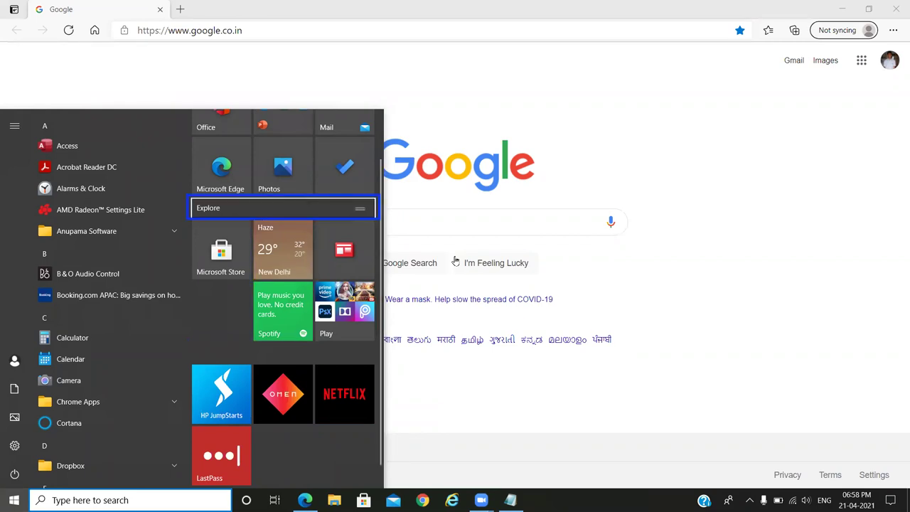
pyautogui.press('Up')
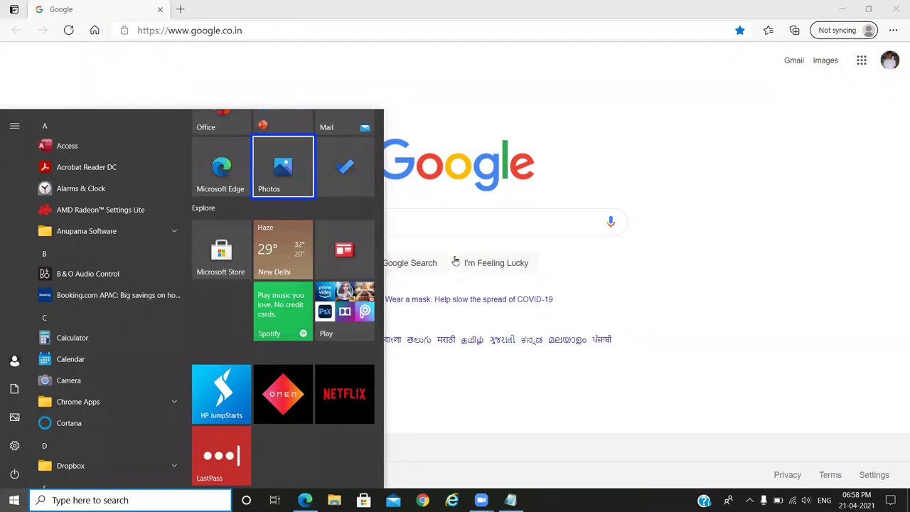
pyautogui.hotkey('shift', 'F10')
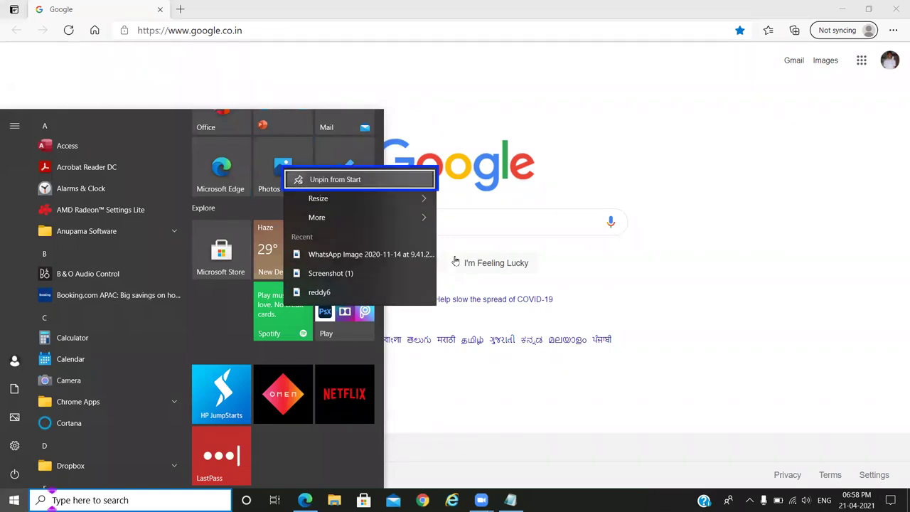
pyautogui.press('Return')
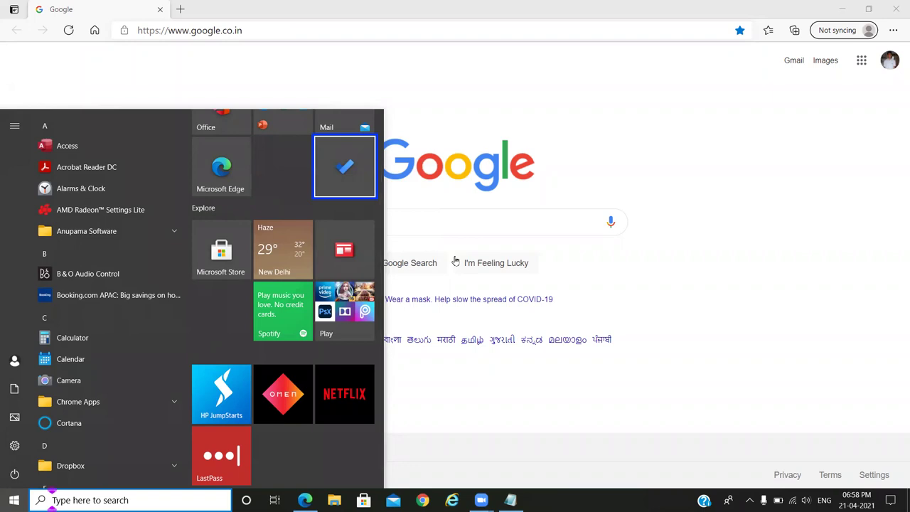
# Step: Close the Start menu and get the browser window out of the way to return to the desktop
pyautogui.press('Down')
pyautogui.press('Up')
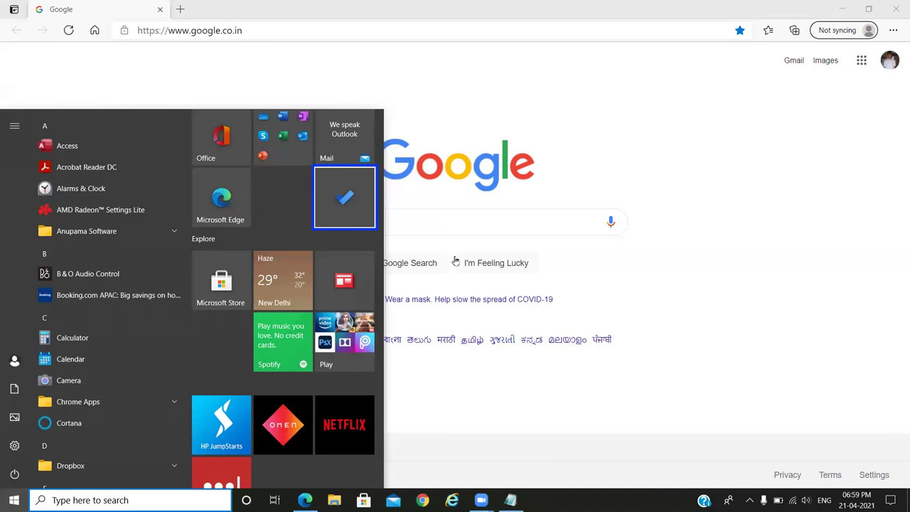
pyautogui.press('Escape')
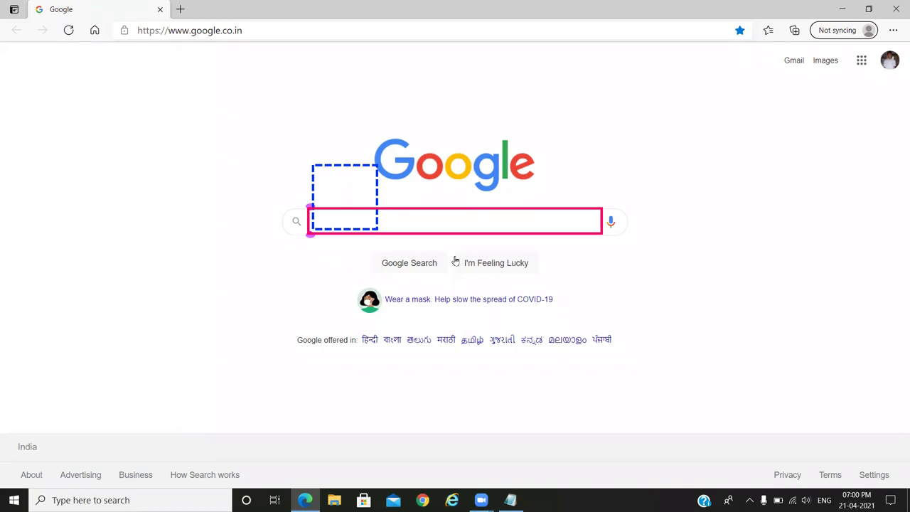
pyautogui.hotkey('alt', 'F4')
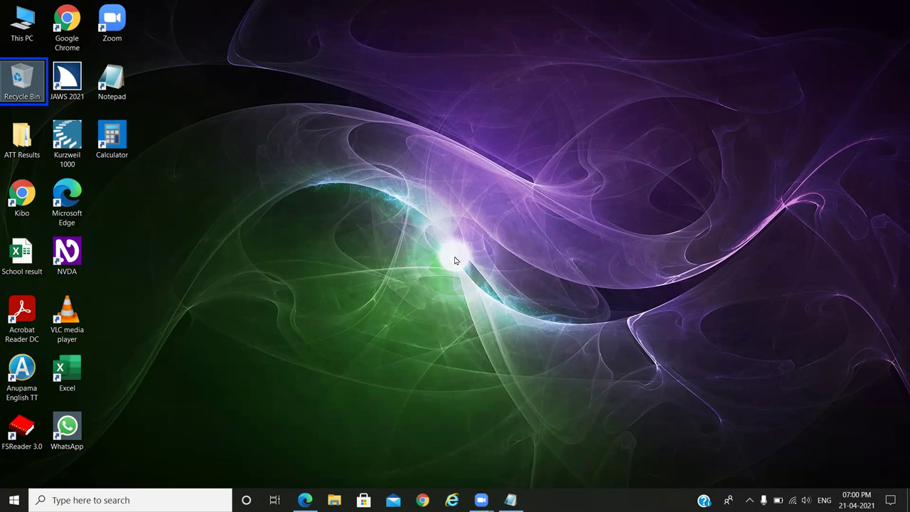
# Step: Review the context options of the Notepad desktop shortcut from Open down to Pin to Start and Pin to taskbar, and dismiss them
pyautogui.press('n')
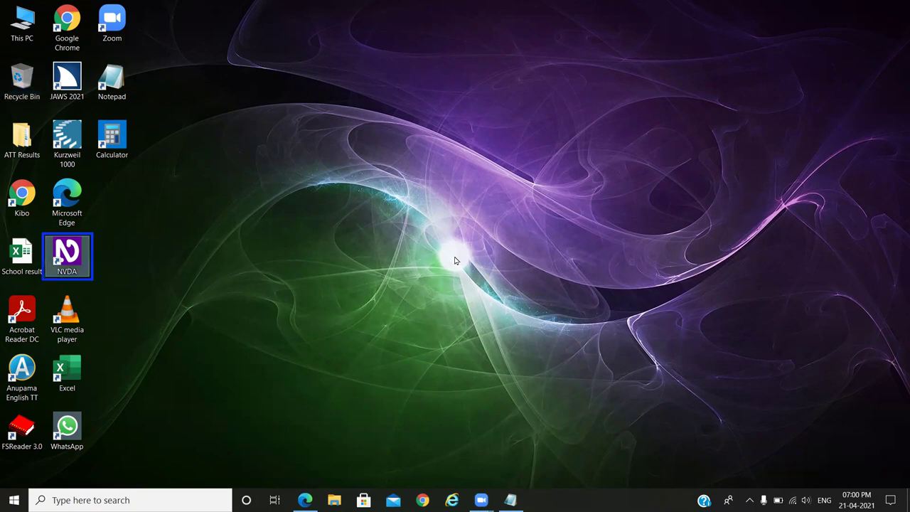
pyautogui.press('n')
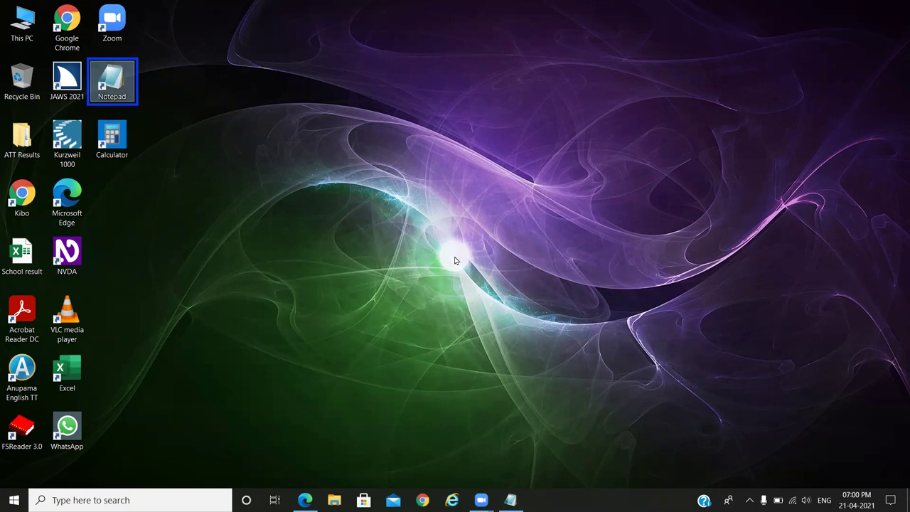
pyautogui.hotkey('shift', 'F10')
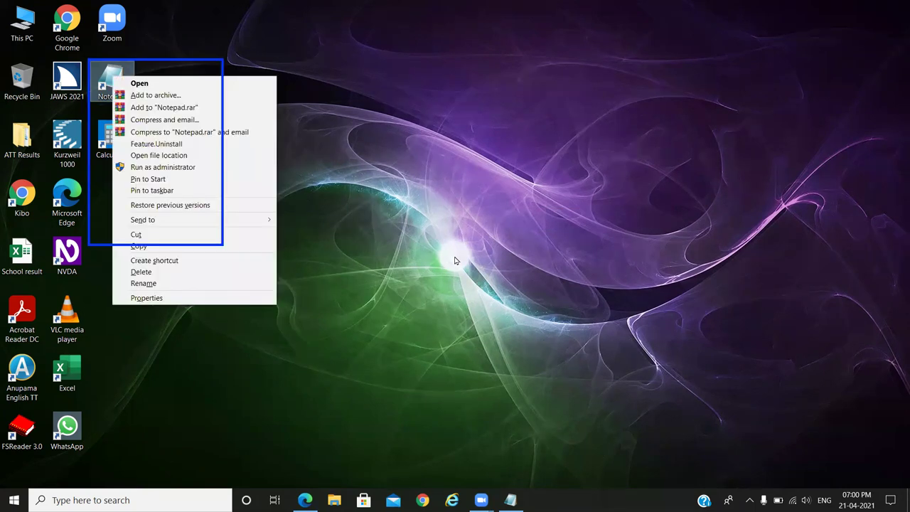
pyautogui.press('Down')
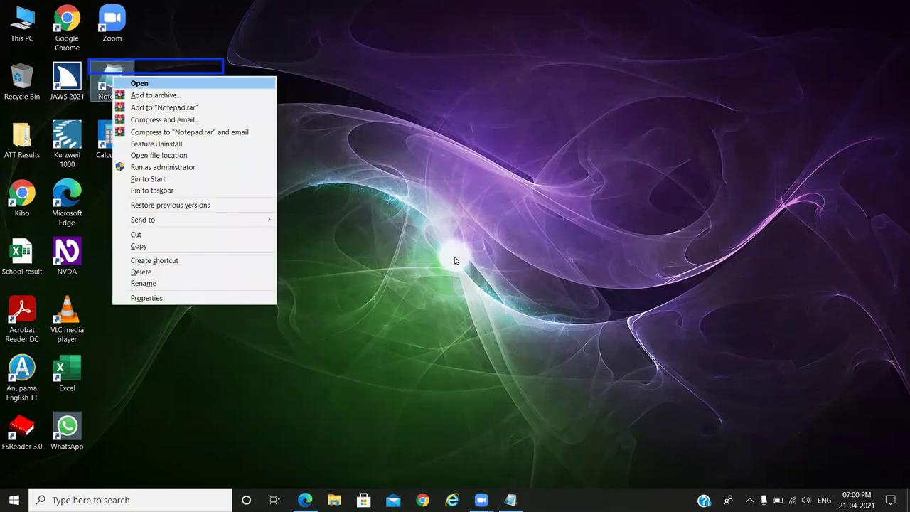
pyautogui.press('Down')
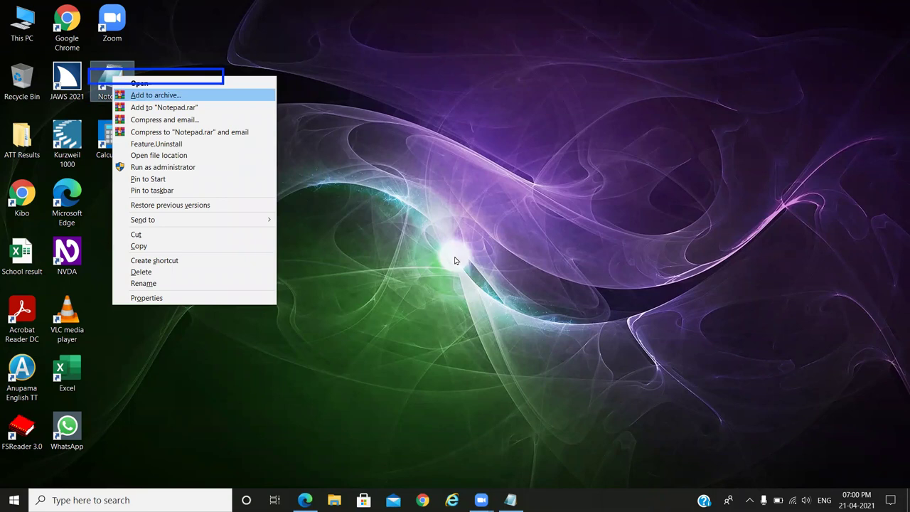
pyautogui.press('Down')
pyautogui.press('Down')
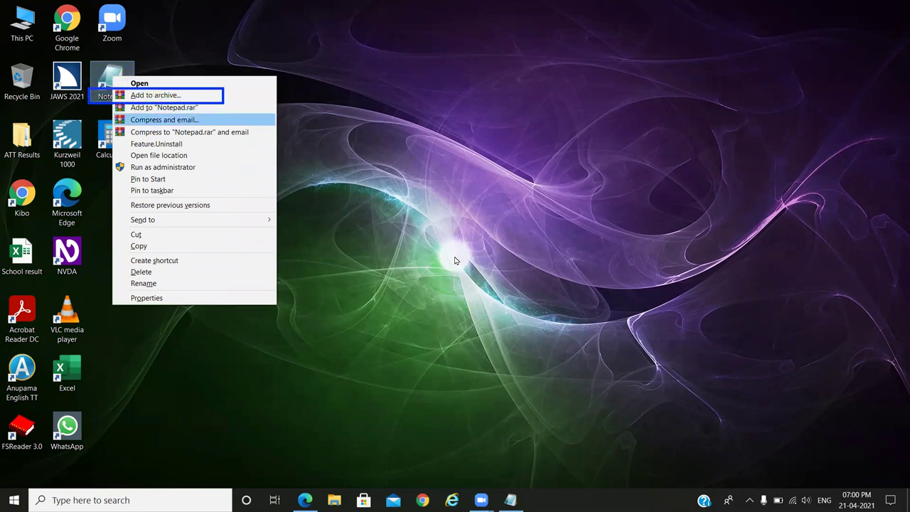
pyautogui.press('Down')
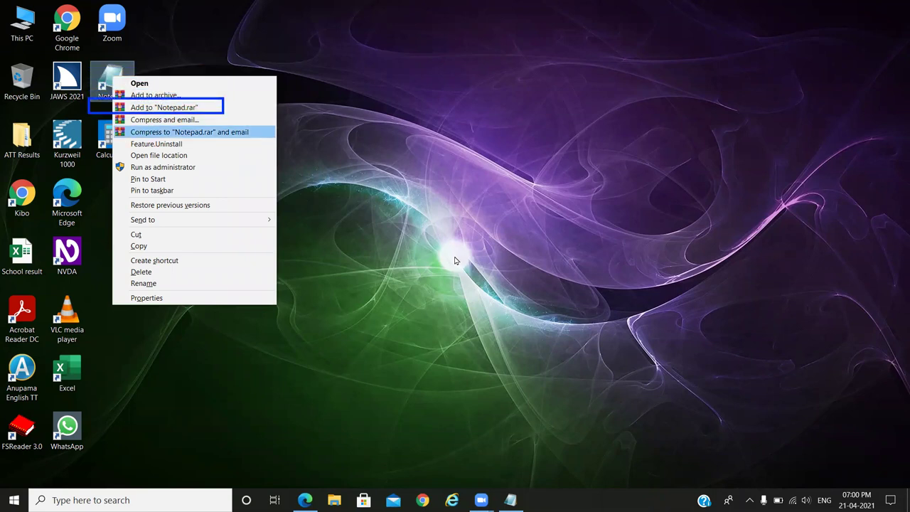
pyautogui.press('Down')
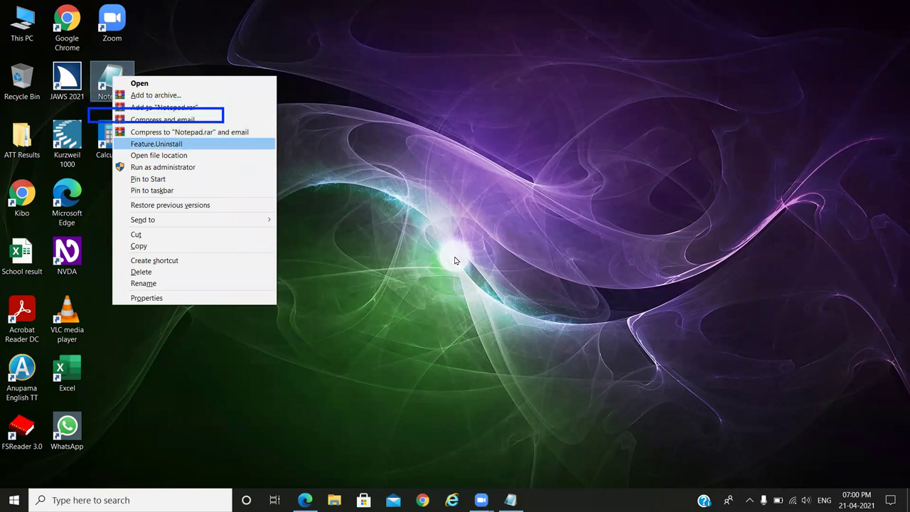
pyautogui.press('Down')
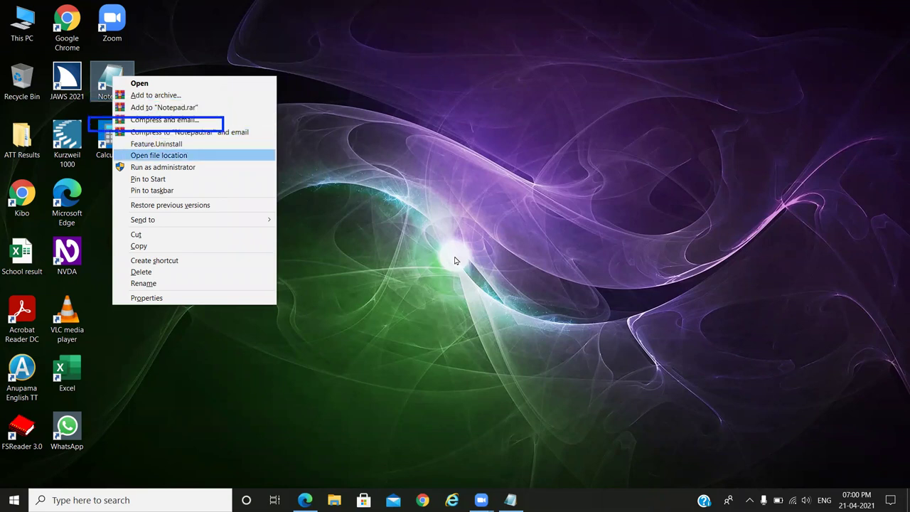
pyautogui.press('Down')
pyautogui.press('Down')
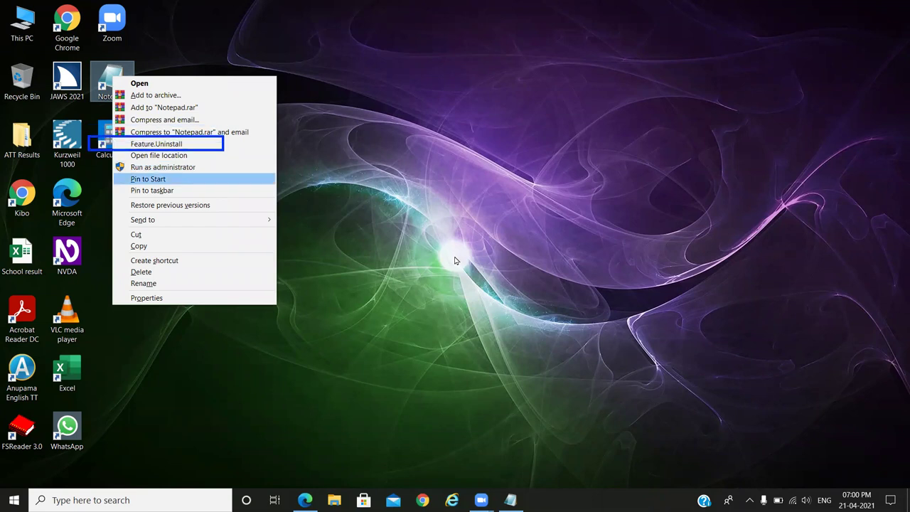
pyautogui.press('Down')
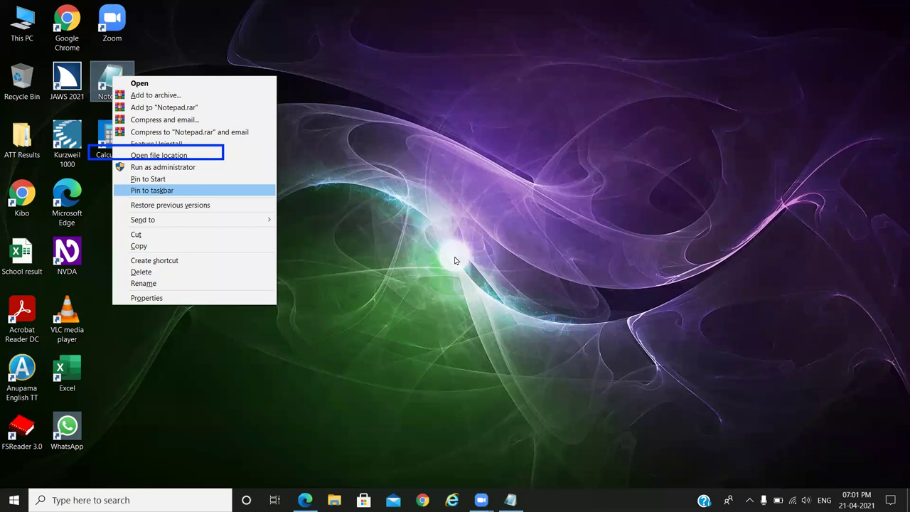
pyautogui.press('Escape')
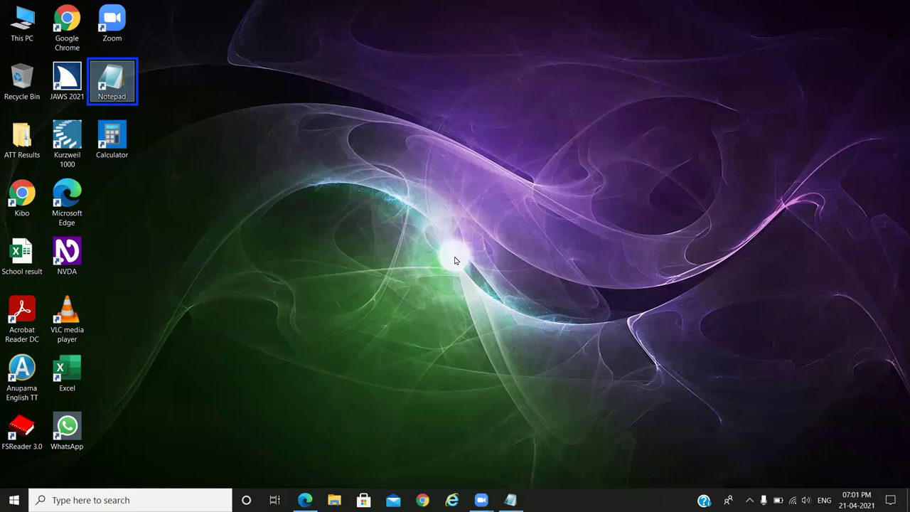
# Step: Go through the taskbar apps from Microsoft Edge around to Notepad and backward as far as File Explorer
pyautogui.press('Down')
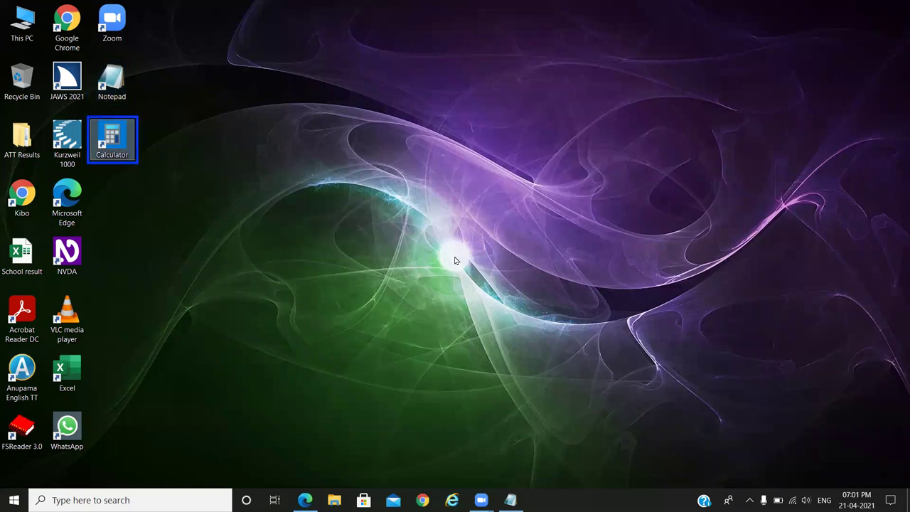
pyautogui.press('super+t')
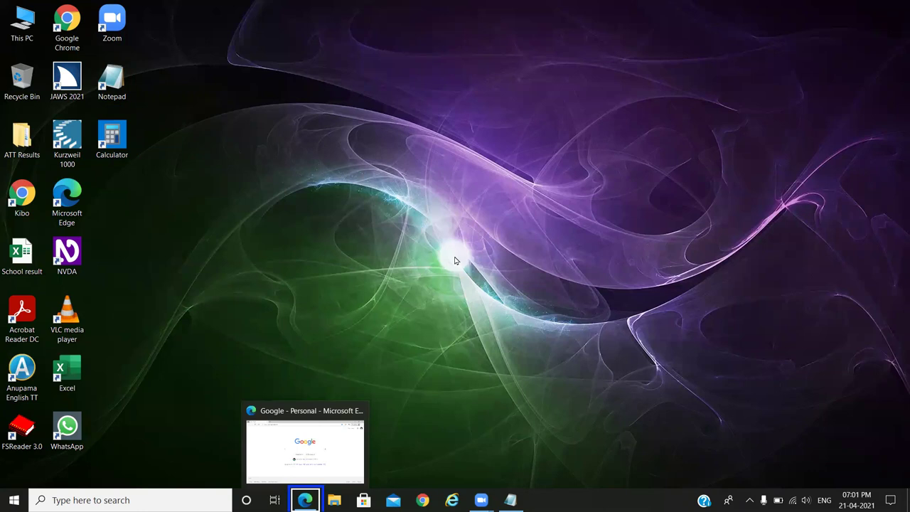
pyautogui.press('Left')
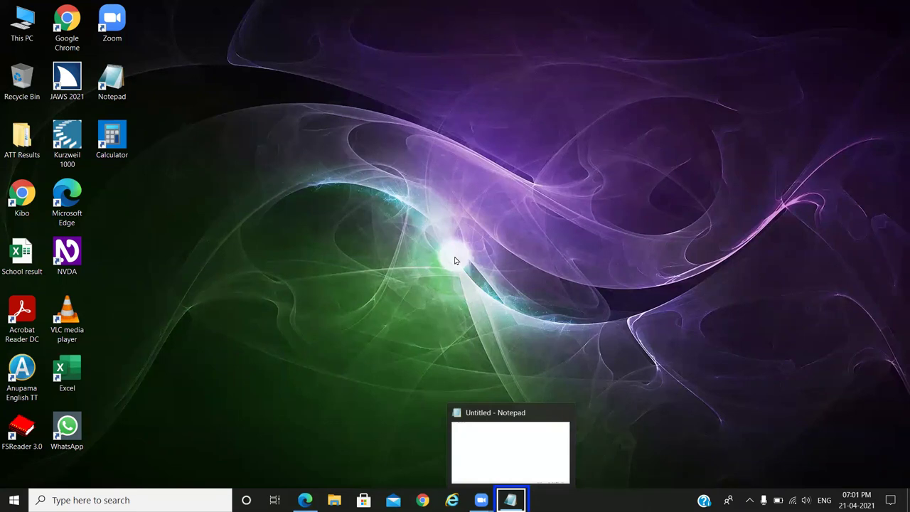
pyautogui.press('Left')
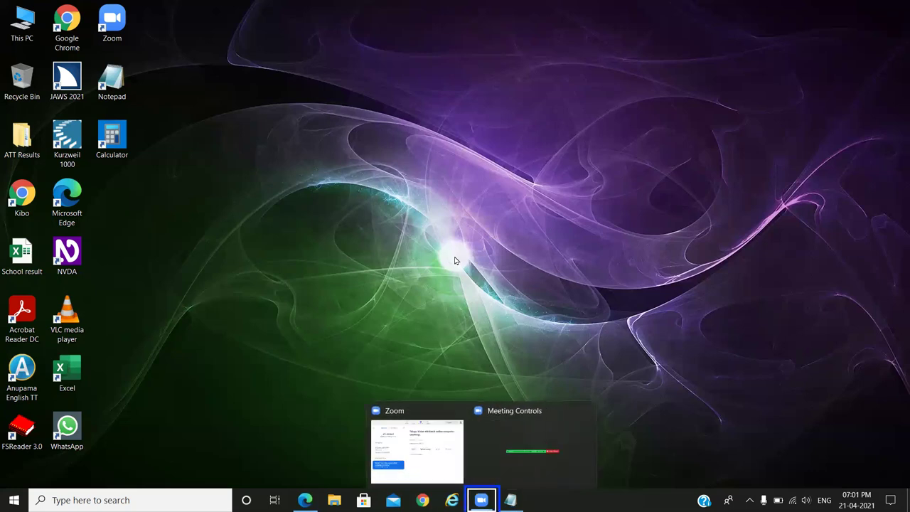
pyautogui.press('Left')
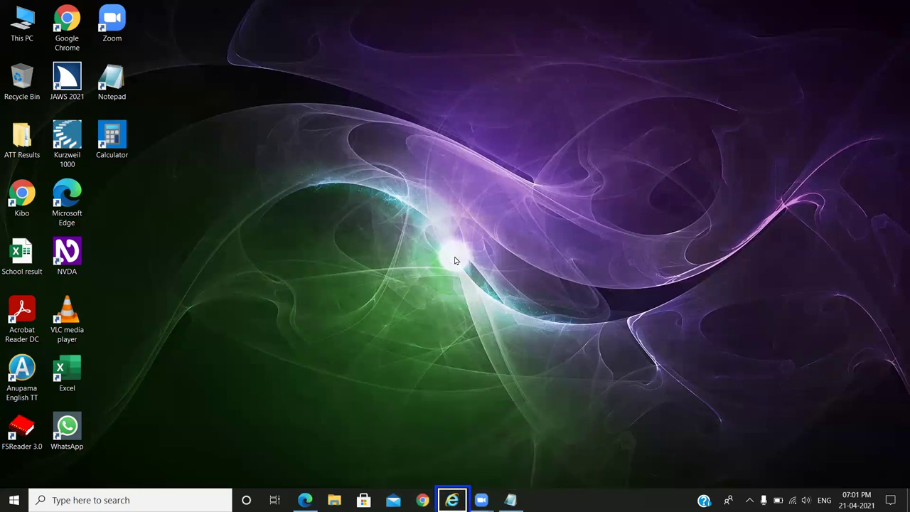
pyautogui.press('Left')
pyautogui.press('Left')
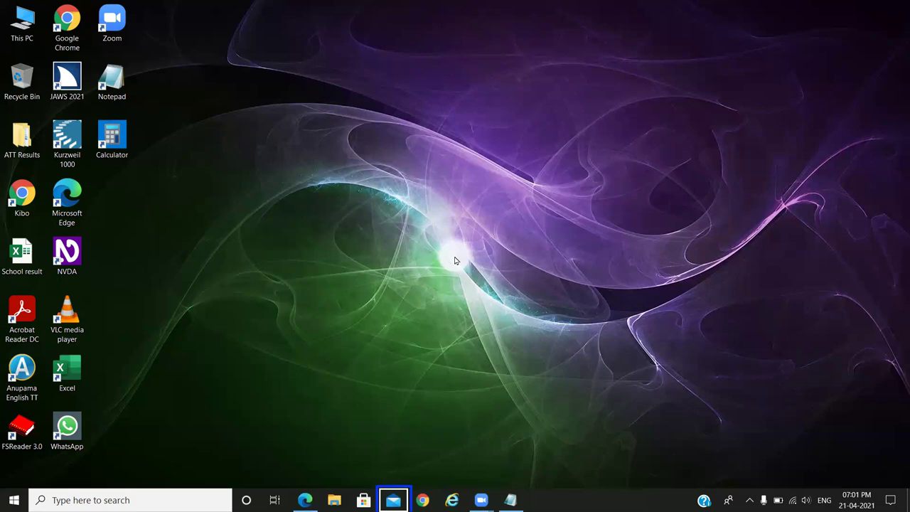
pyautogui.press('Left')
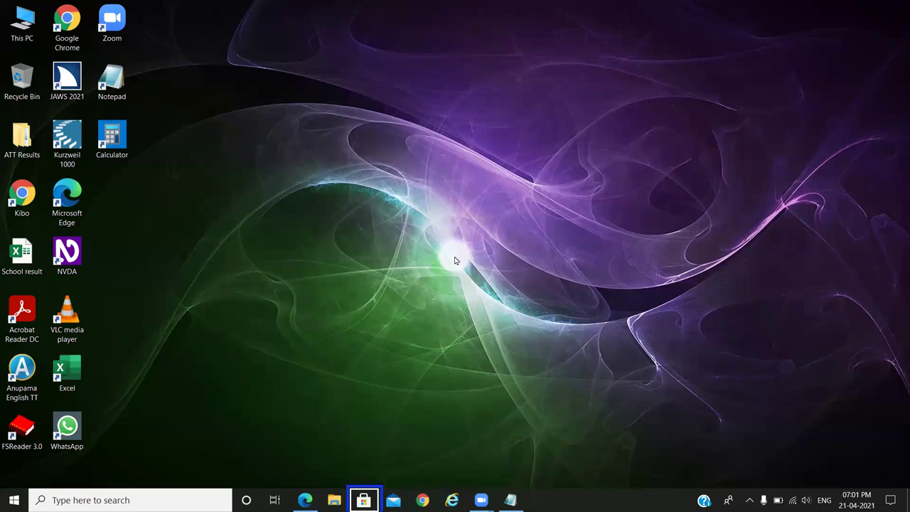
pyautogui.press('Left')
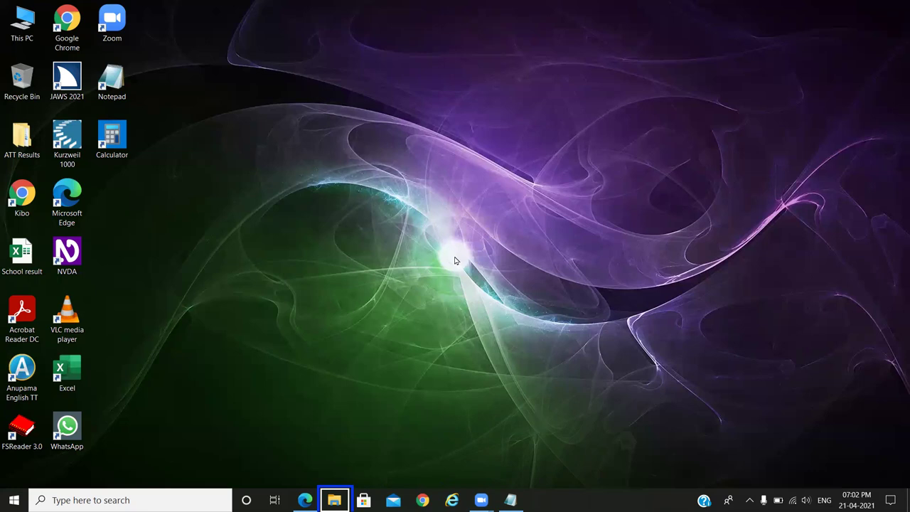
# Step: Unpin Microsoft Store from the taskbar and return the focus to the Microsoft Edge taskbar item
pyautogui.press('Right')
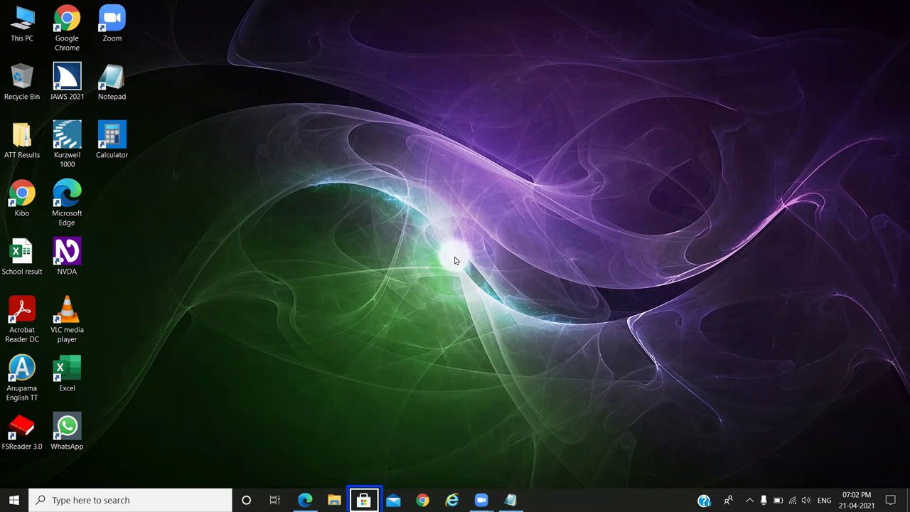
pyautogui.hotkey('shift', 'F10')
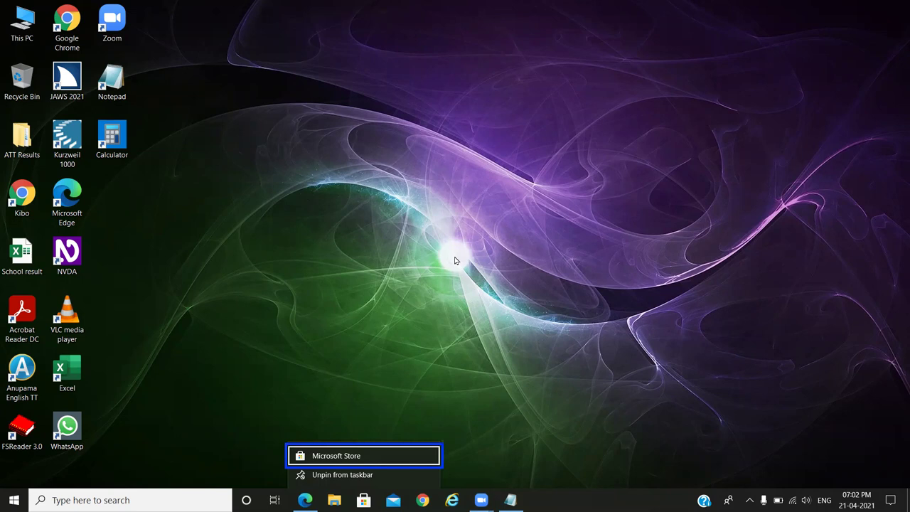
pyautogui.press('Down')
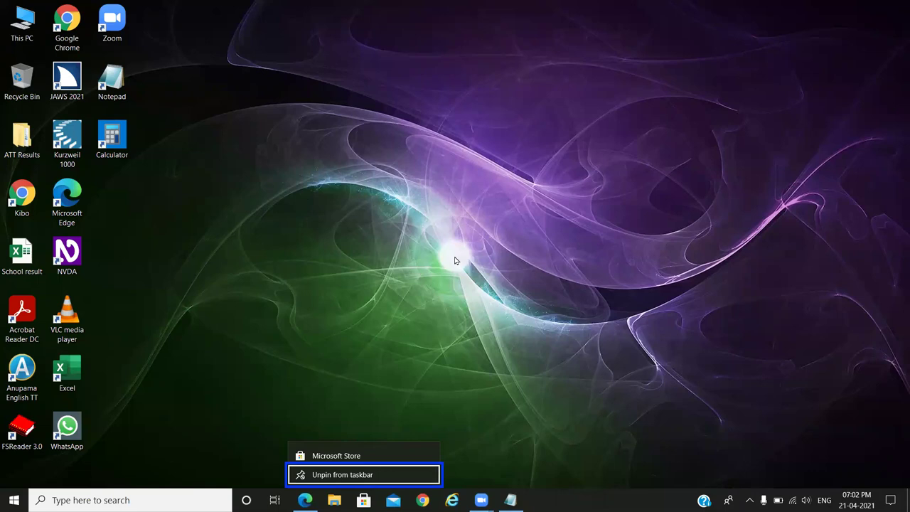
pyautogui.press('Return')
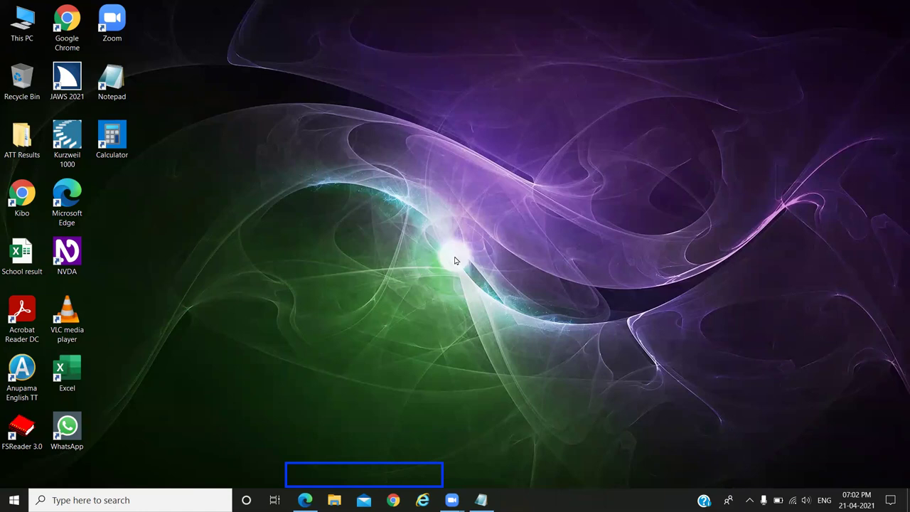
pyautogui.press('Right')
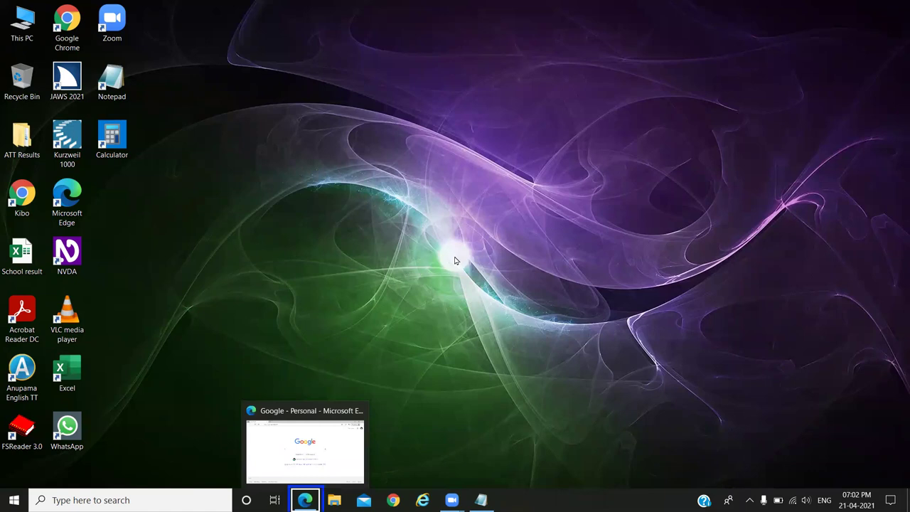
# Step: Go through the taskbar apps backward from Notepad to Microsoft Edge, wrapping around to Notepad again
pyautogui.press('End')
pyautogui.press('Left')
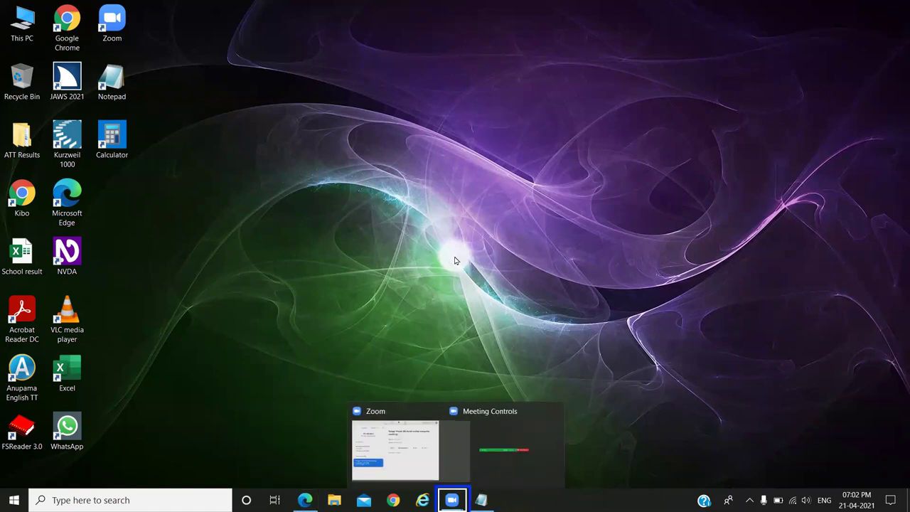
pyautogui.press('Left')
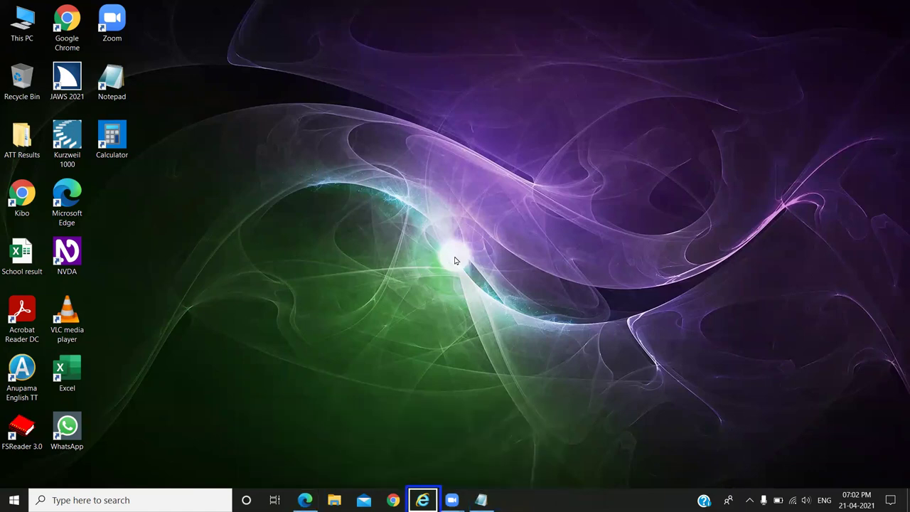
pyautogui.press('Left')
pyautogui.press('Left')
pyautogui.press('Left')
pyautogui.press('Left')
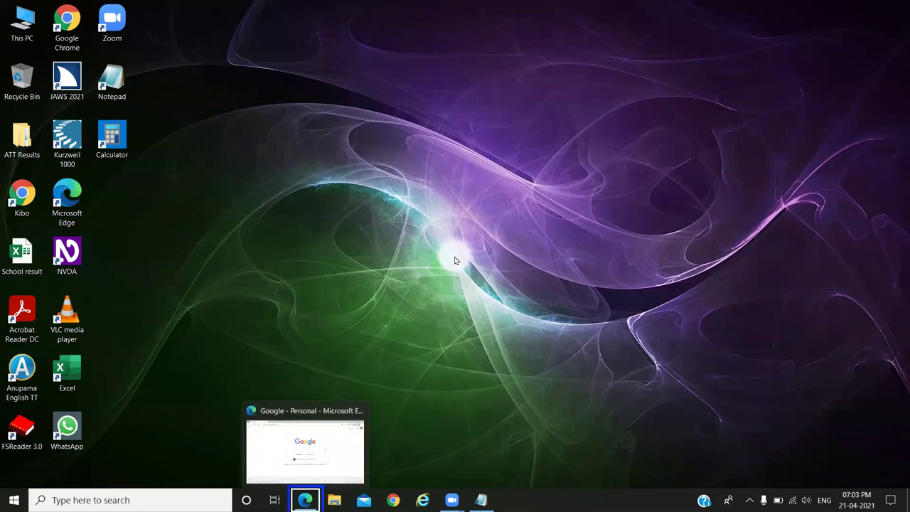
pyautogui.press('Left')
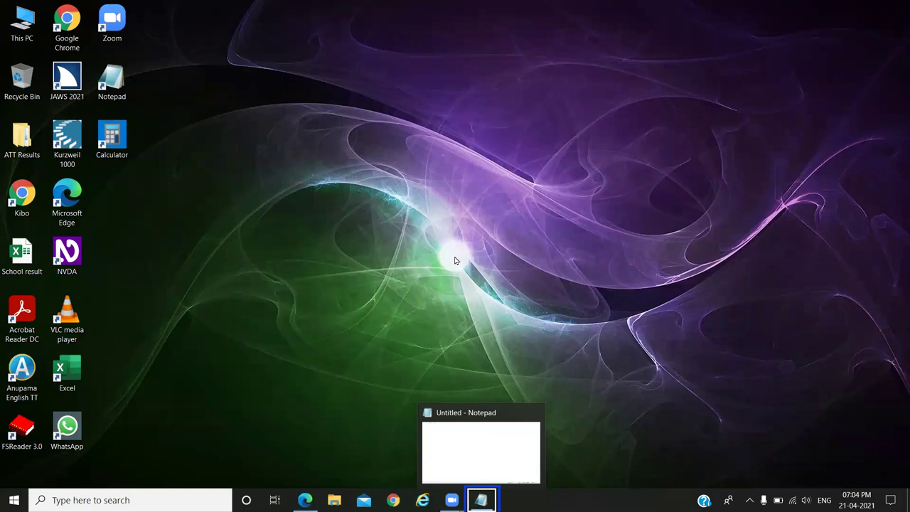
# Step: Return to the desktop and launch Calculator from its desktop shortcut
pyautogui.press('super+d')
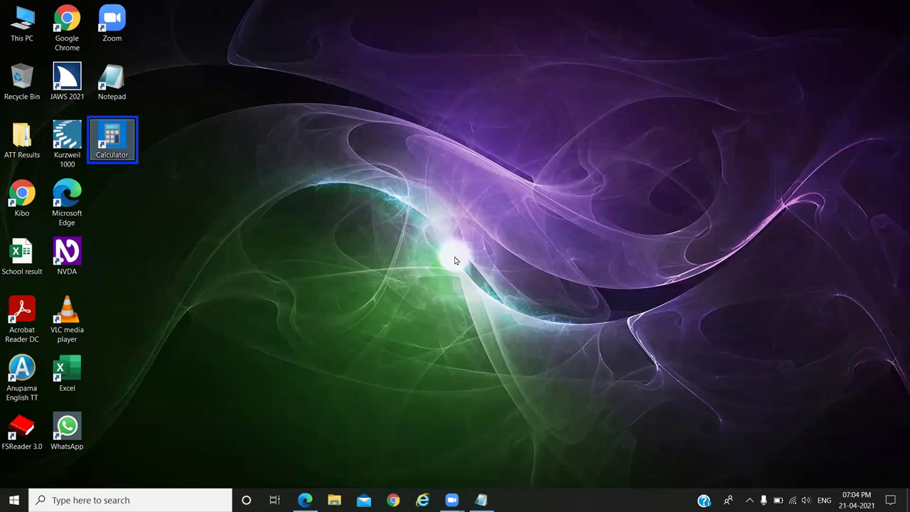
pyautogui.press('Return')
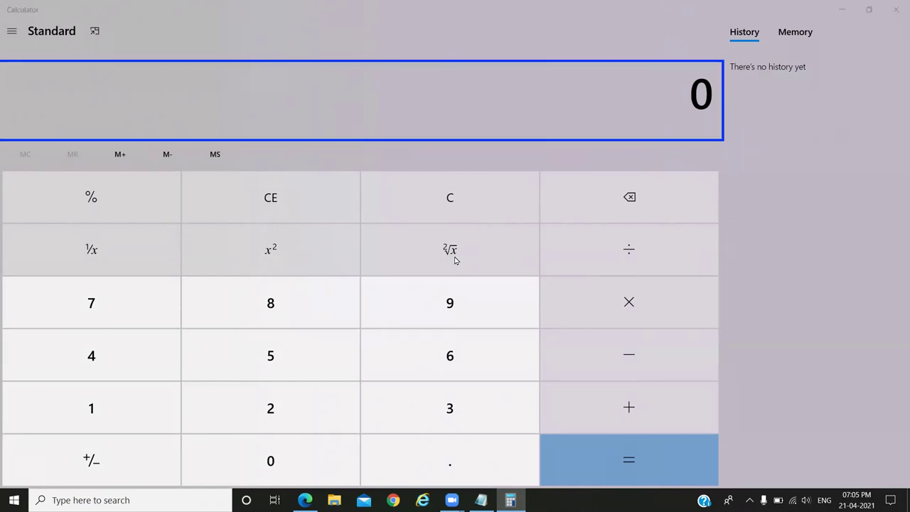
# Step: Cycle twice through the open windows in the task switcher: Calculator, Microsoft Edge, Notepad, Zoom Meeting Controls and Zoom
pyautogui.hotkey('alt', 'Tab')
pyautogui.hotkey('alt', 'Tab')
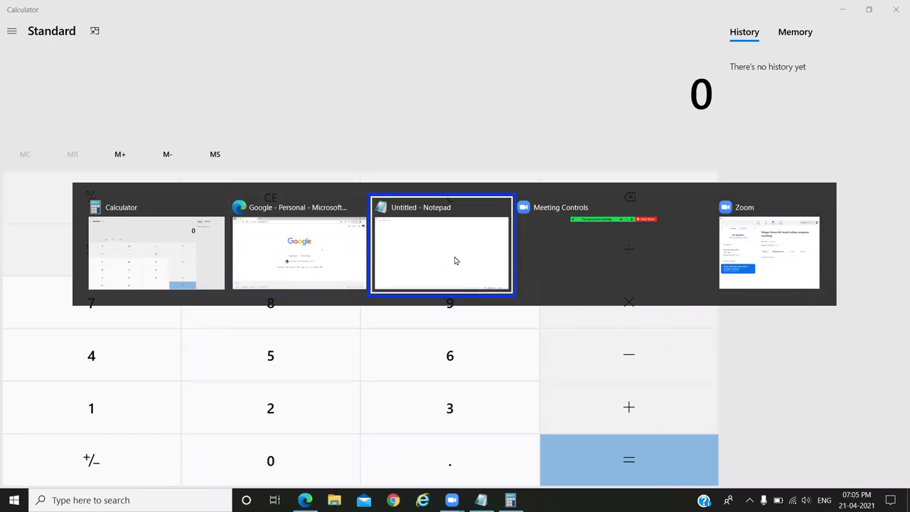
pyautogui.hotkey('alt', 'Tab')
pyautogui.hotkey('alt', 'Tab')
pyautogui.hotkey('alt', 'Tab')
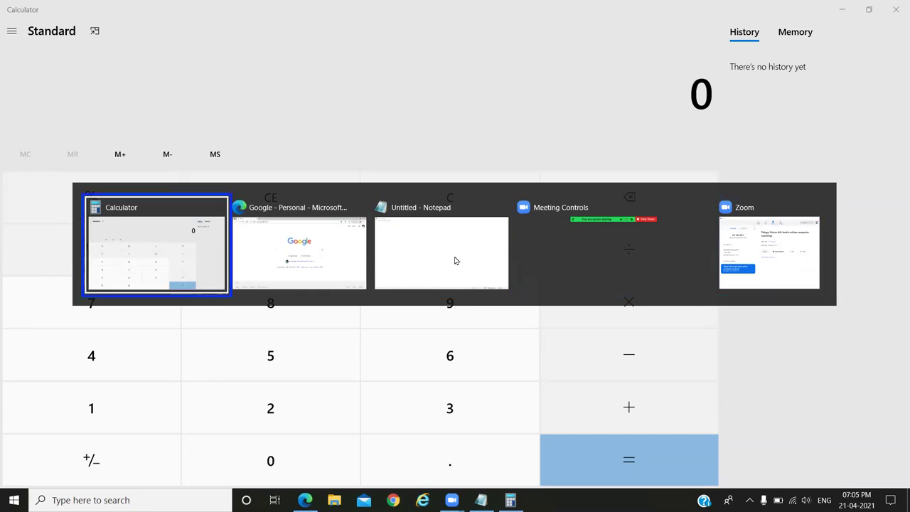
pyautogui.hotkey('alt', 'Tab')
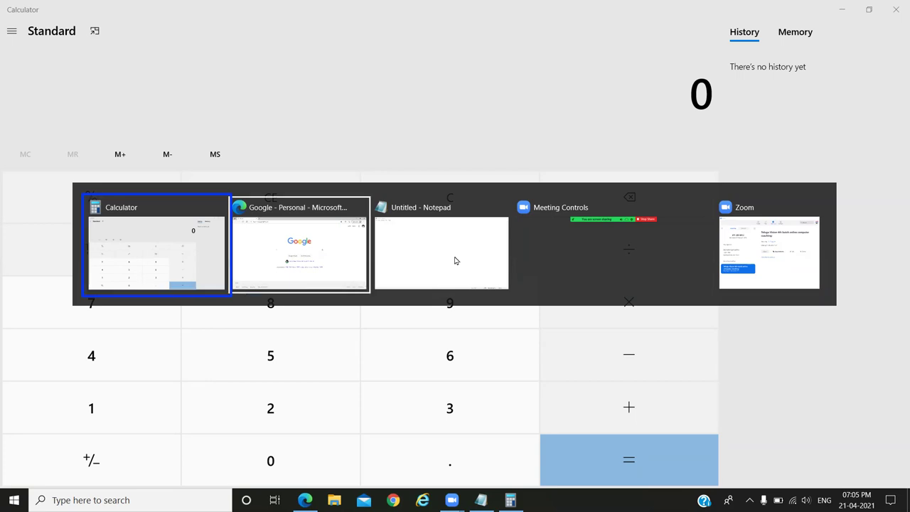
pyautogui.hotkey('alt', 'Tab')
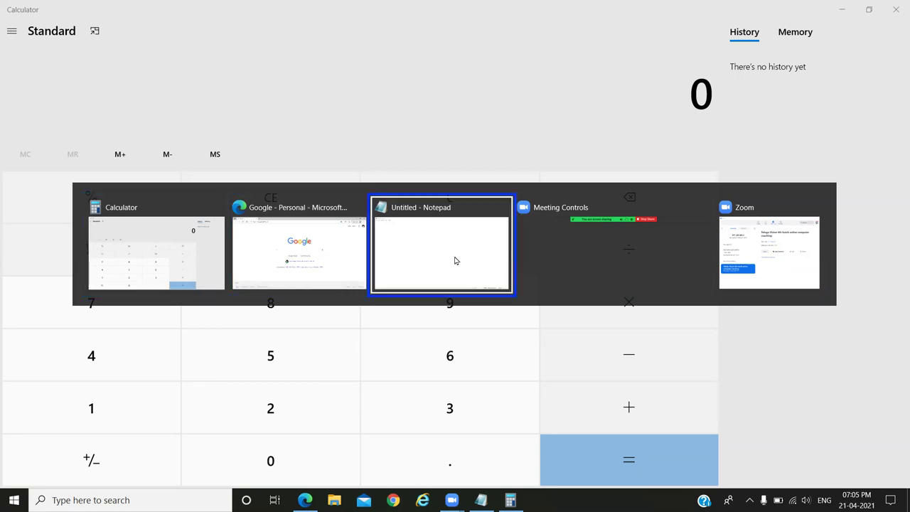
pyautogui.hotkey('alt', 'Tab')
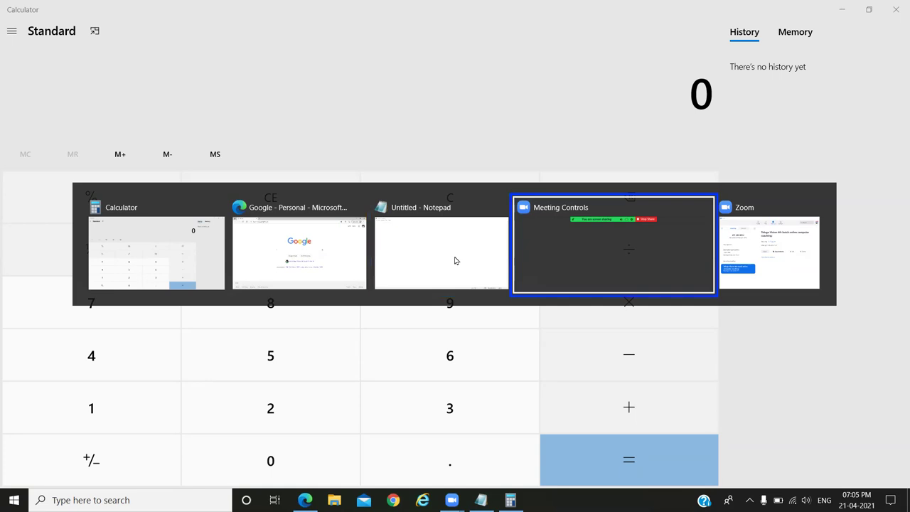
pyautogui.hotkey('alt', 'Tab')
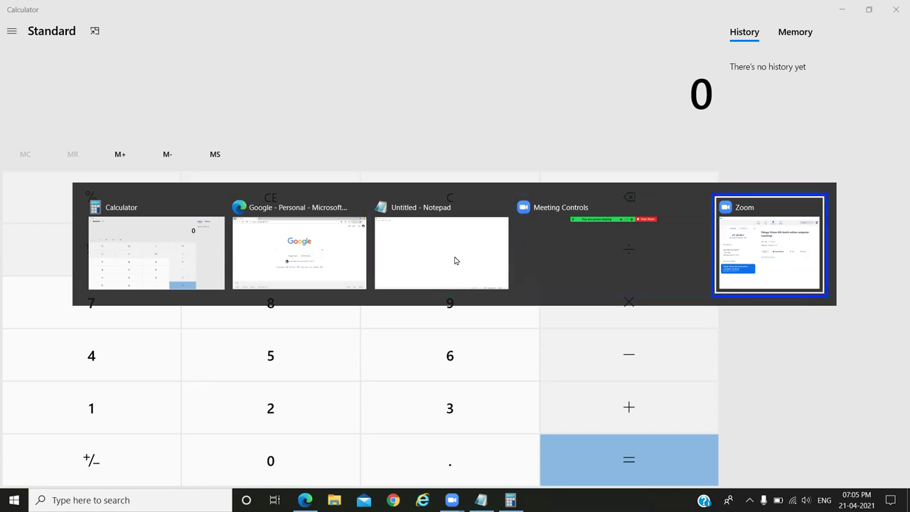
pyautogui.hotkey('alt', 'Tab')
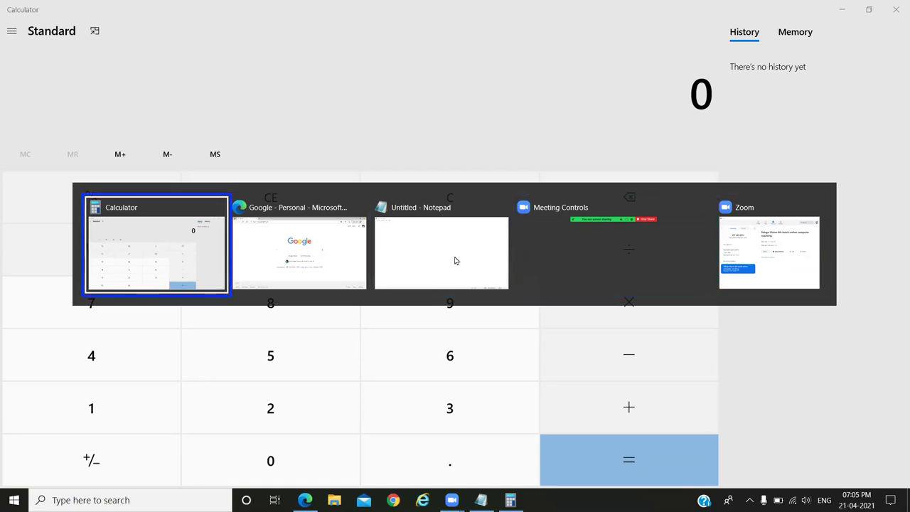
# Step: Switch from Calculator to Microsoft Edge and back, on to Notepad, and finally to the Microsoft Edge window
pyautogui.hotkey('alt', 'Tab')
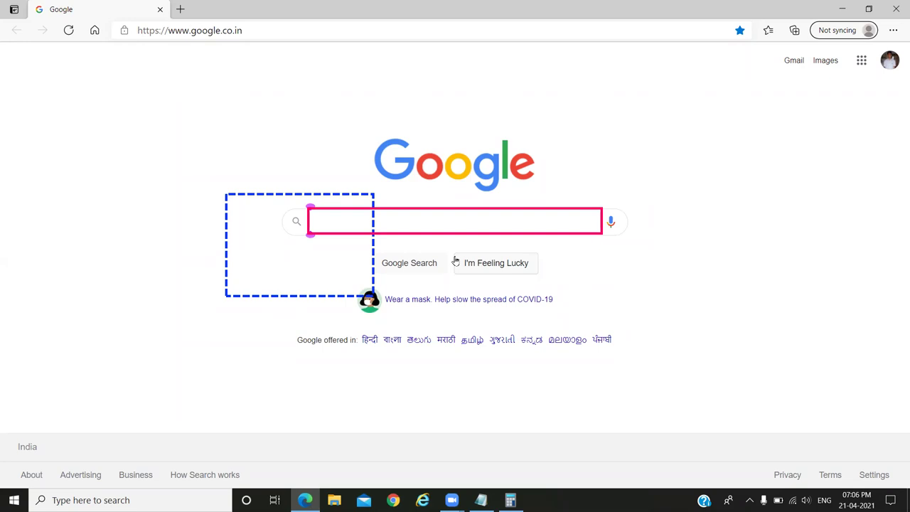
pyautogui.hotkey('alt', 'Tab')
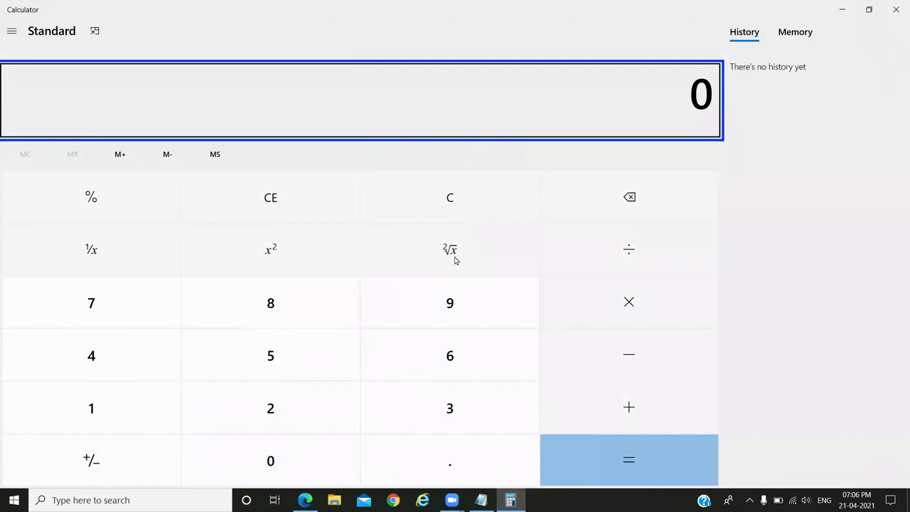
pyautogui.hotkey('alt', 'Tab')
pyautogui.hotkey('alt', 'Tab')
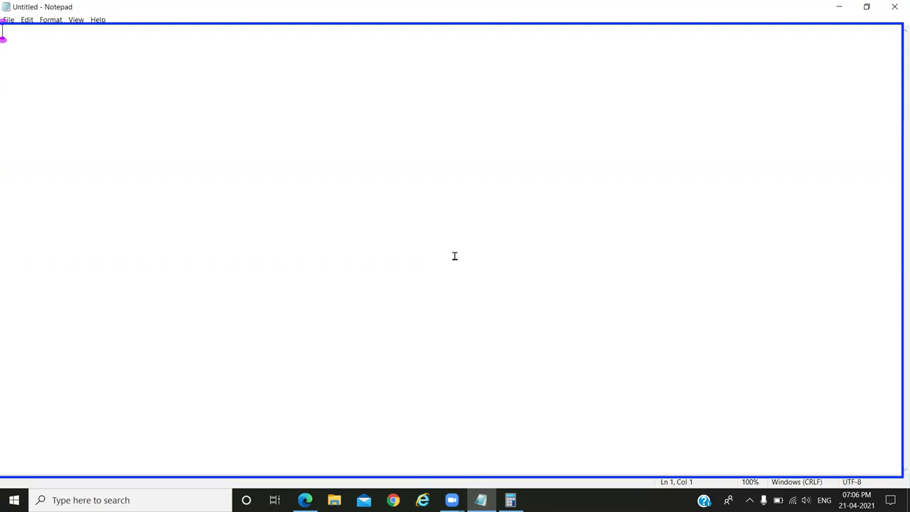
pyautogui.hotkey('alt', 'Tab')
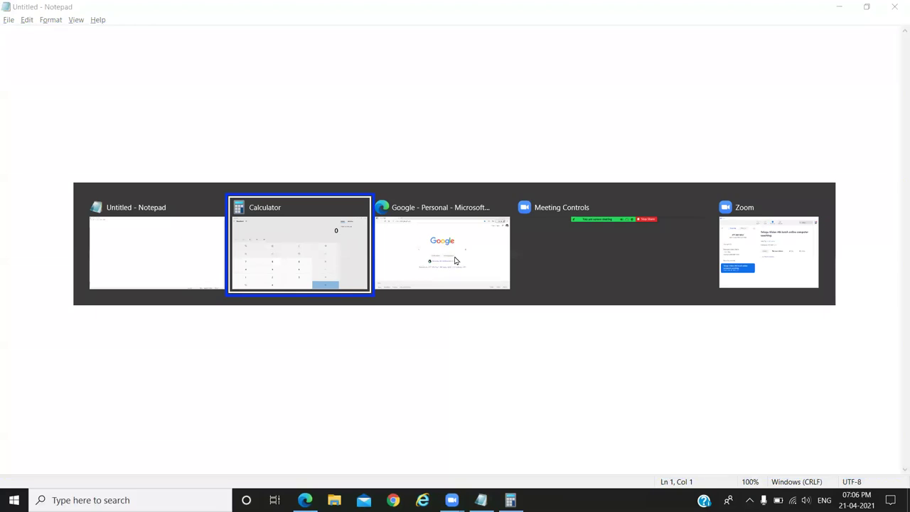
pyautogui.hotkey('alt', 'Tab')
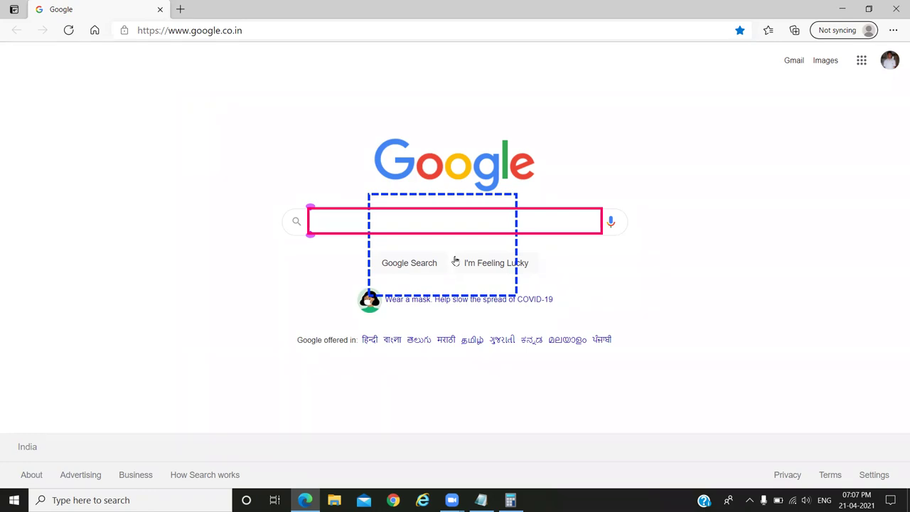
# Step: Close the Microsoft Edge, Notepad and Calculator windows one after another to get back to the desktop
pyautogui.hotkey('alt', 'Tab')
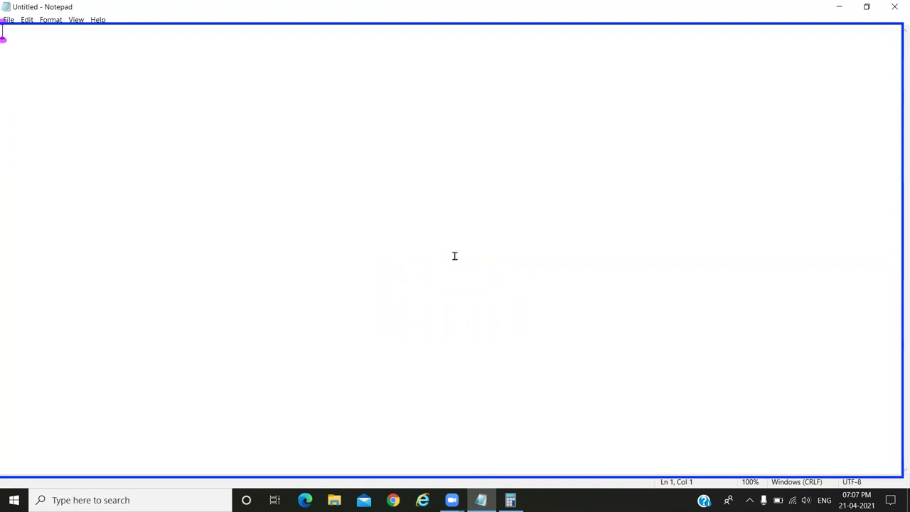
pyautogui.hotkey('alt', 'Tab')
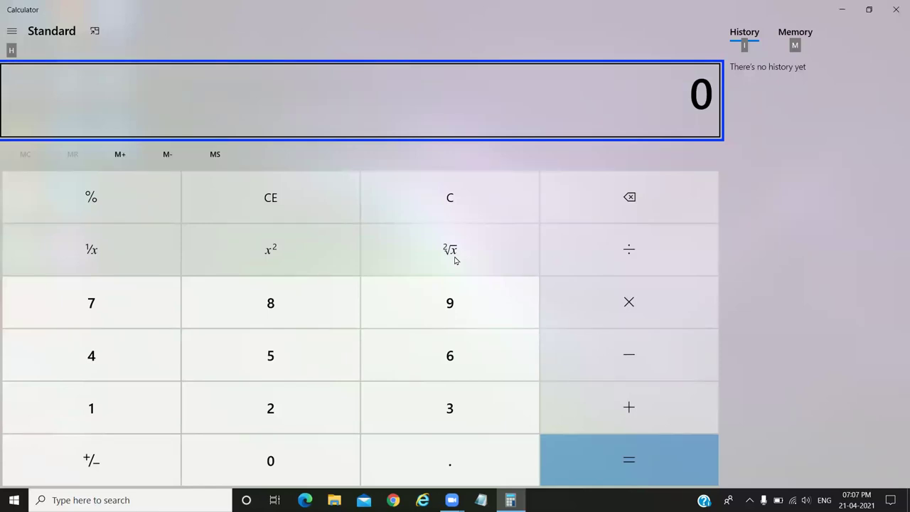
pyautogui.hotkey('alt', 'F4')
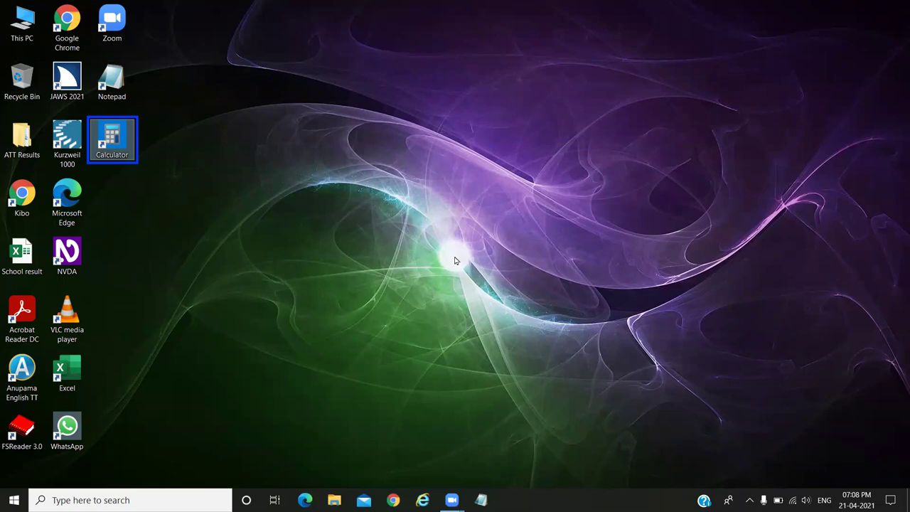
# Step: Cycle through the remaining Zoom and Meeting Controls windows in the task switcher and switch to Meeting Controls
pyautogui.hotkey('alt', 'Tab')
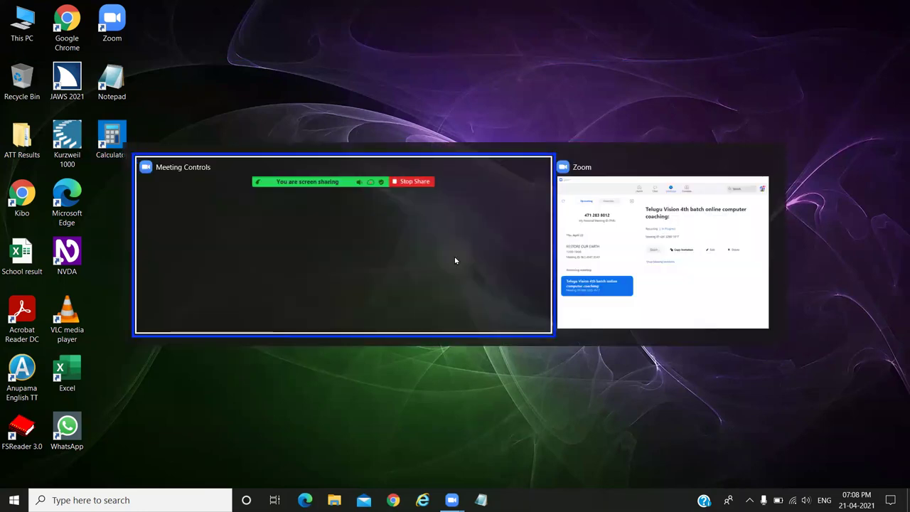
pyautogui.hotkey('alt', 'Tab')
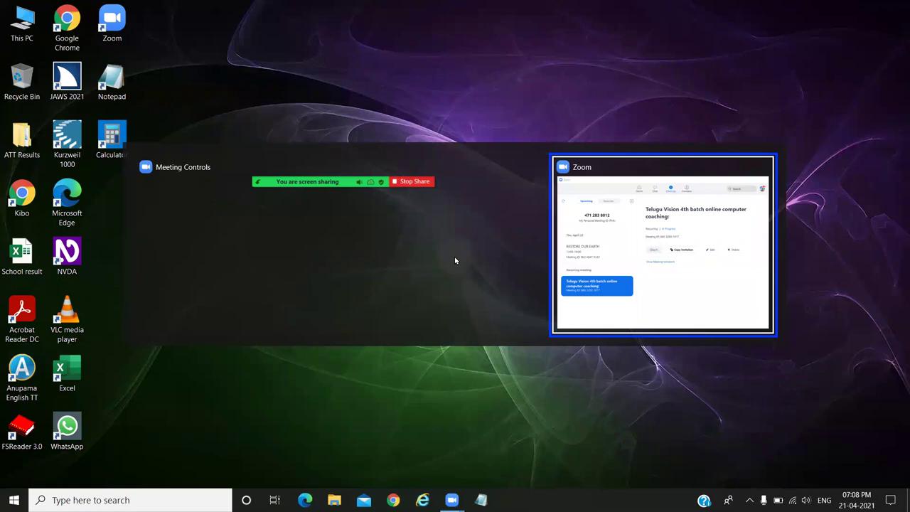
pyautogui.hotkey('alt', 'Tab')
pyautogui.hotkey('alt', 'Tab')
pyautogui.hotkey('alt', 'Tab')
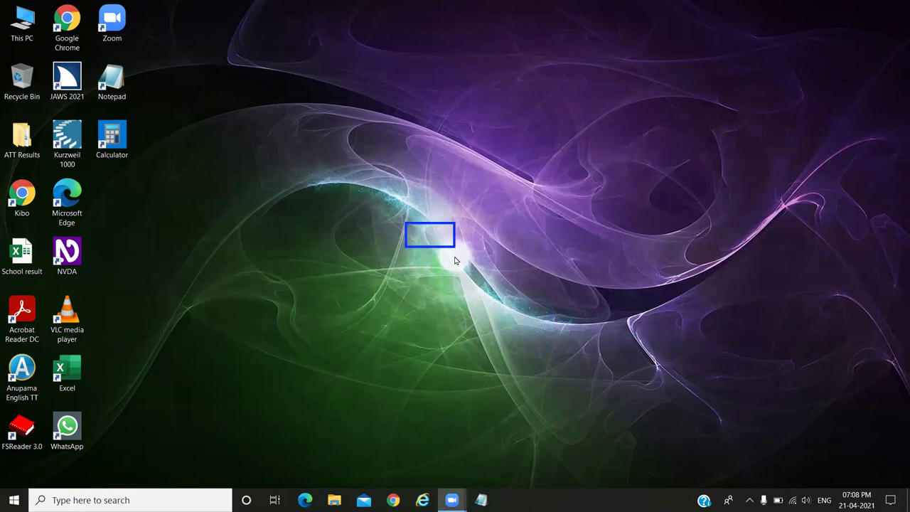
pyautogui.hotkey('alt', 'Tab')
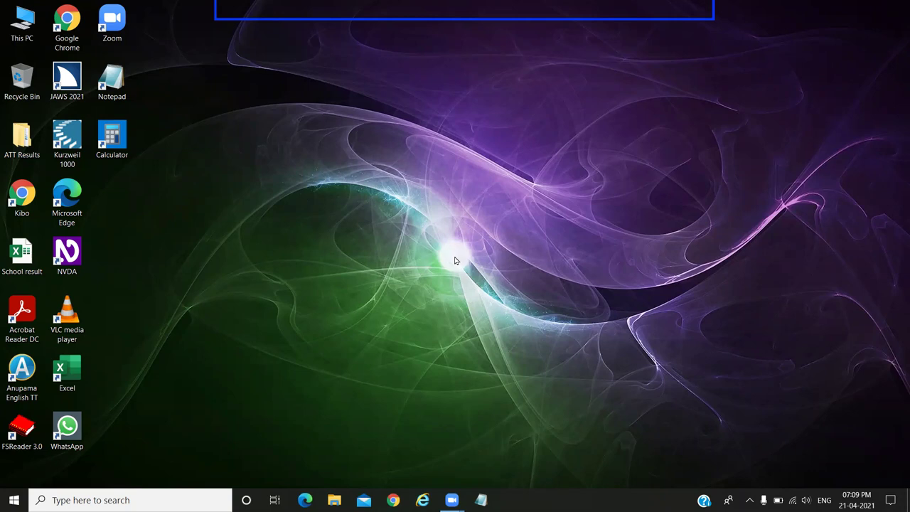
# Step: Move the focus from the desktop's Calculator shortcut past Start to the taskbar search box, open the search pane and dismiss it
pyautogui.press('c')
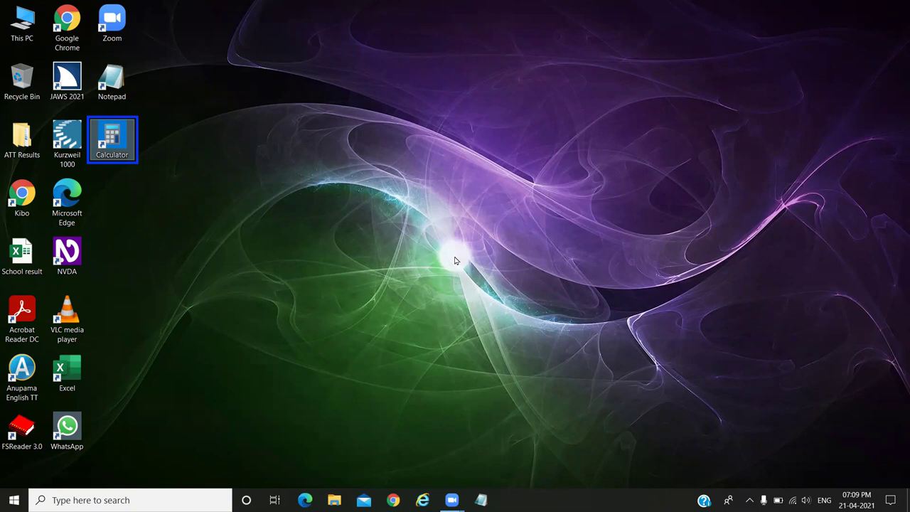
pyautogui.press('Tab')
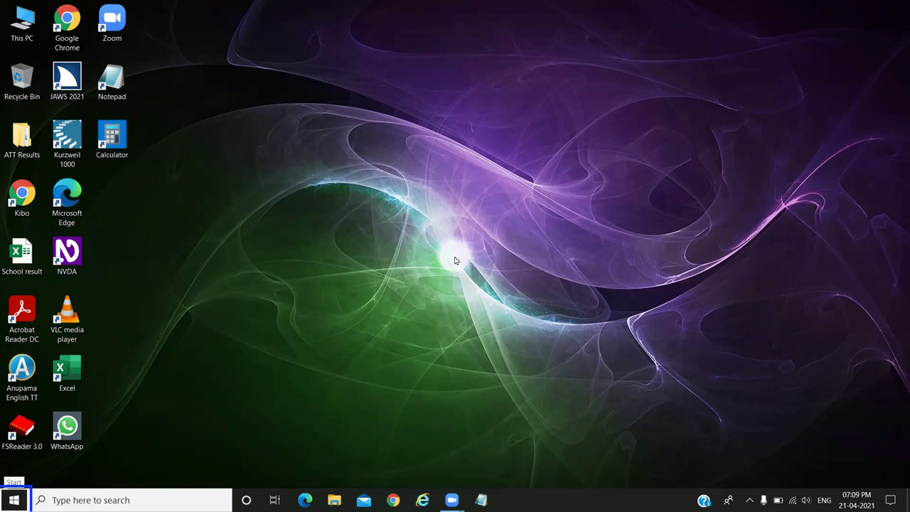
pyautogui.press('Tab')
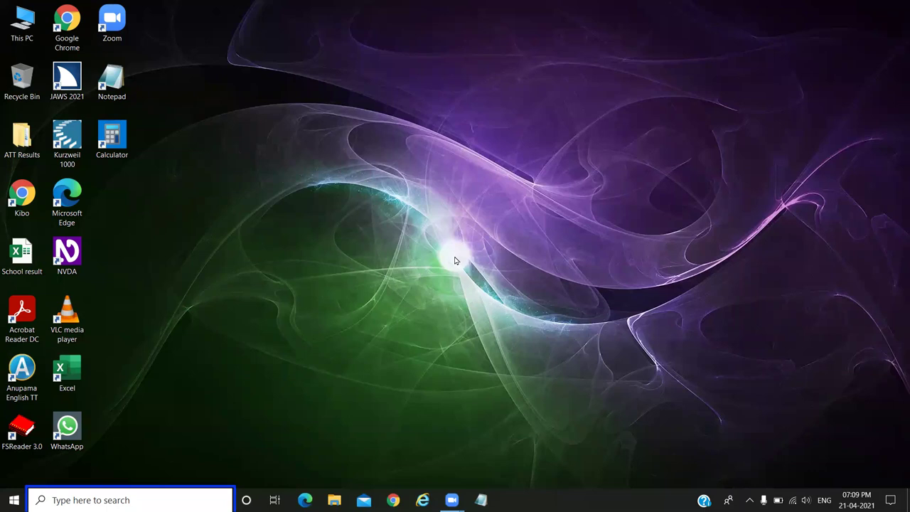
pyautogui.press('Return')
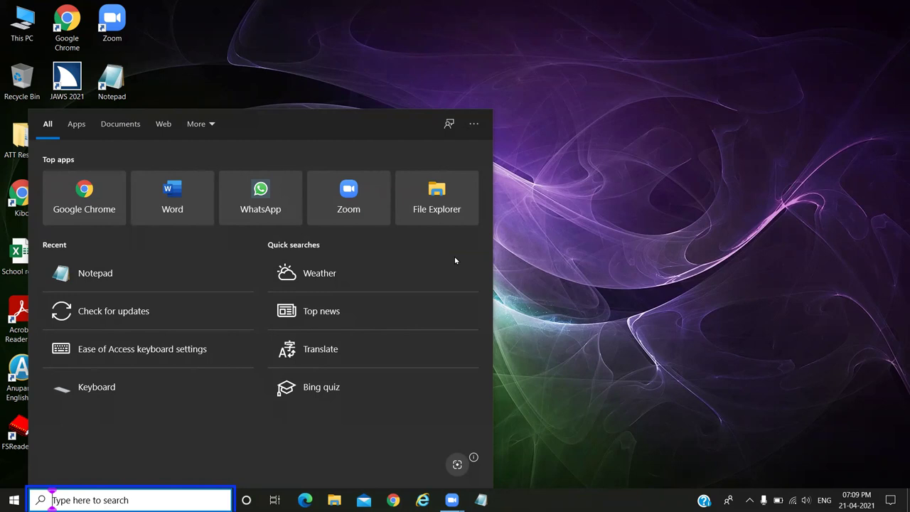
pyautogui.press('Escape')
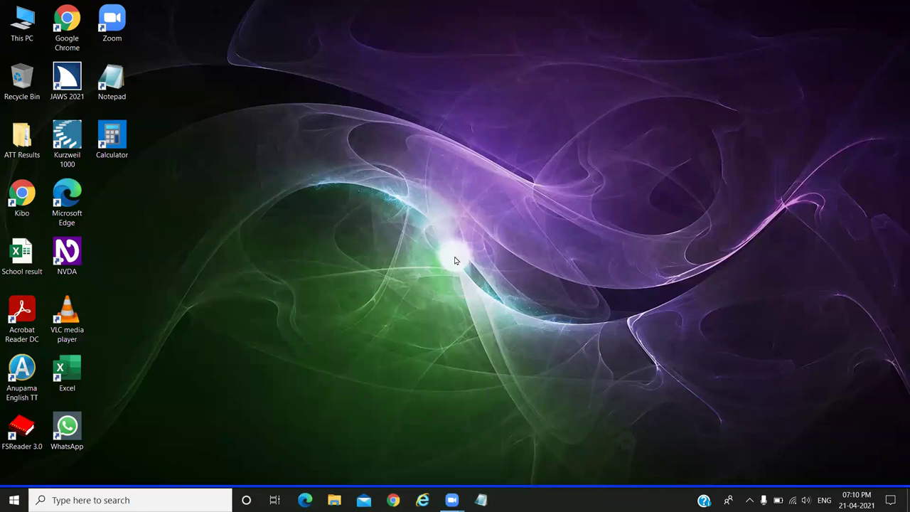
# Step: Move the taskbar focus from Microsoft Edge back to Cortana, return to Task View and open it
pyautogui.press('Tab')
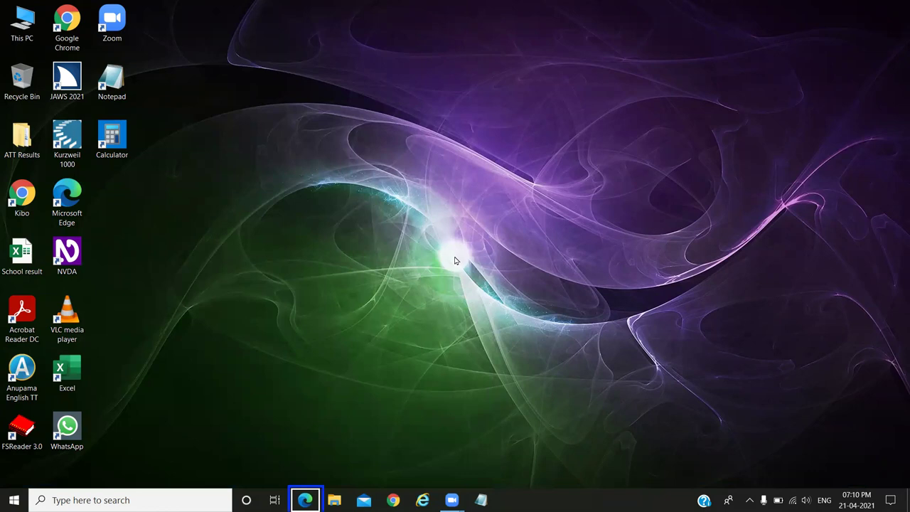
pyautogui.press('Left')
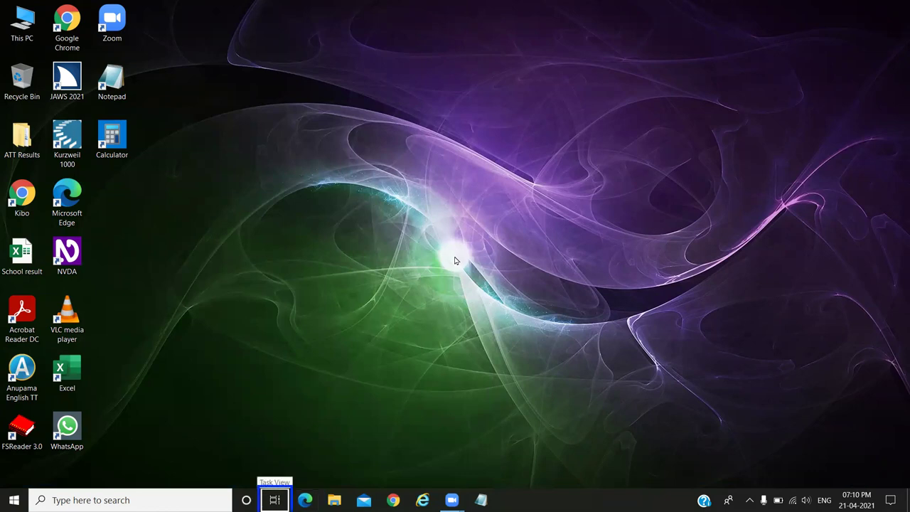
pyautogui.press('Left')
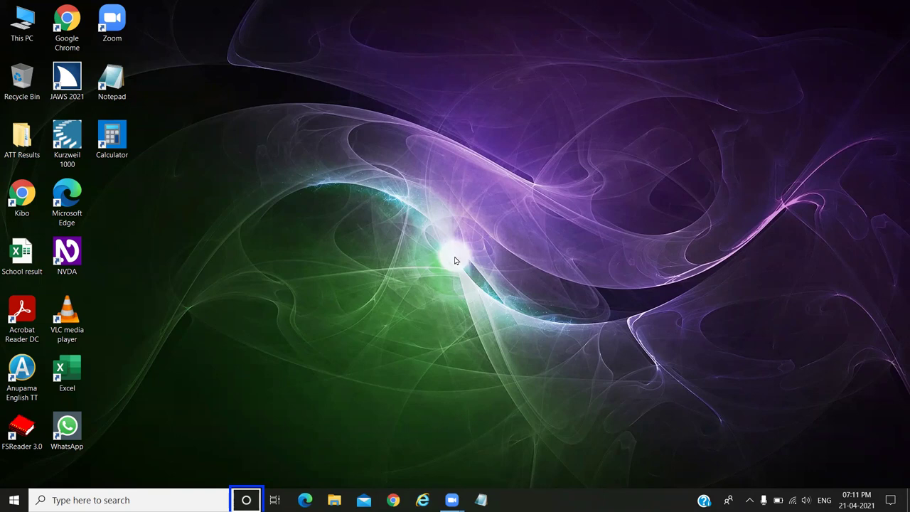
pyautogui.press('Tab')
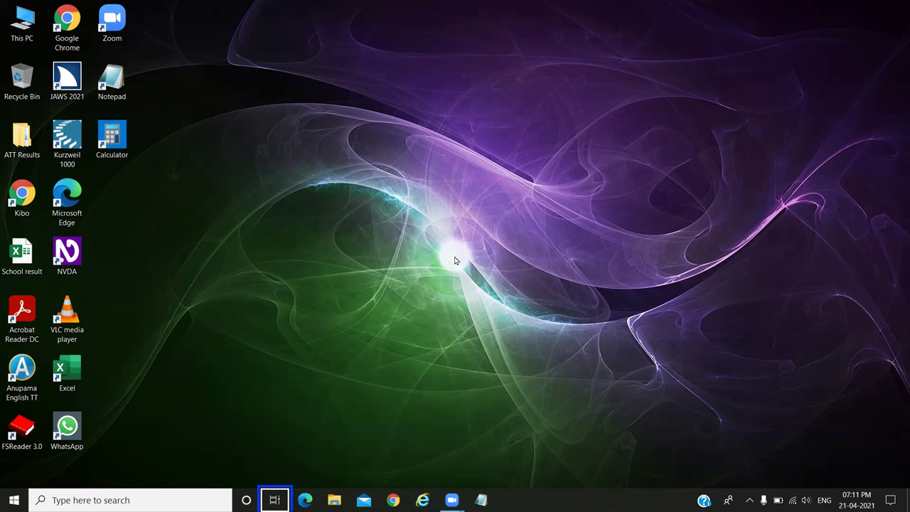
pyautogui.press('Return')
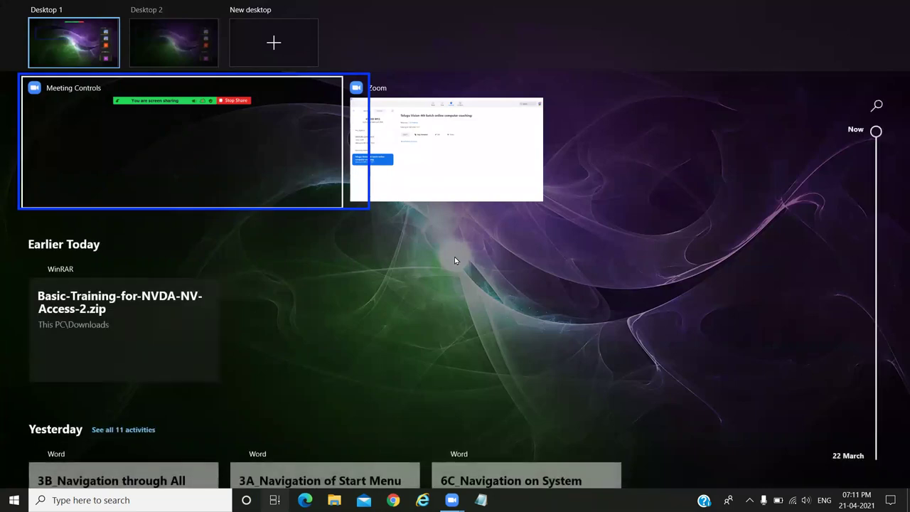
# Step: Move to the WinRAR activity under Earlier Today in Task View, and close Task View
pyautogui.press('Down')
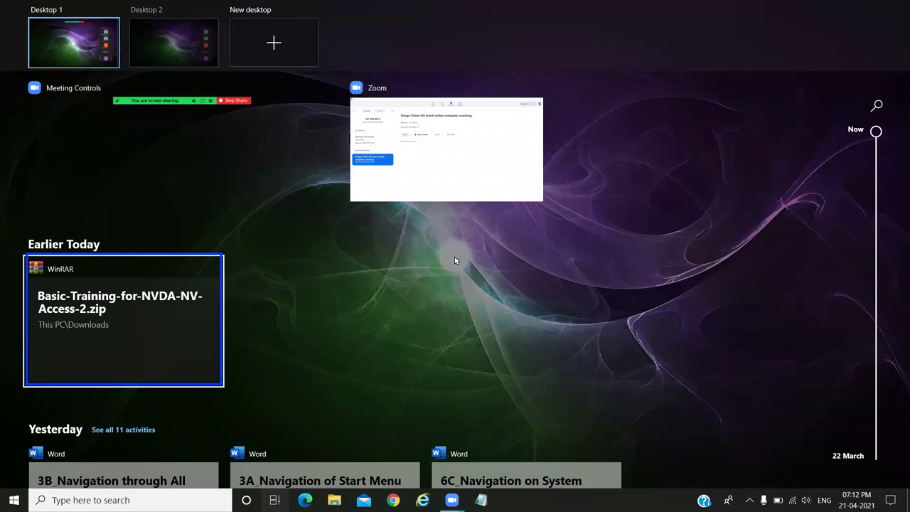
pyautogui.press('Escape')
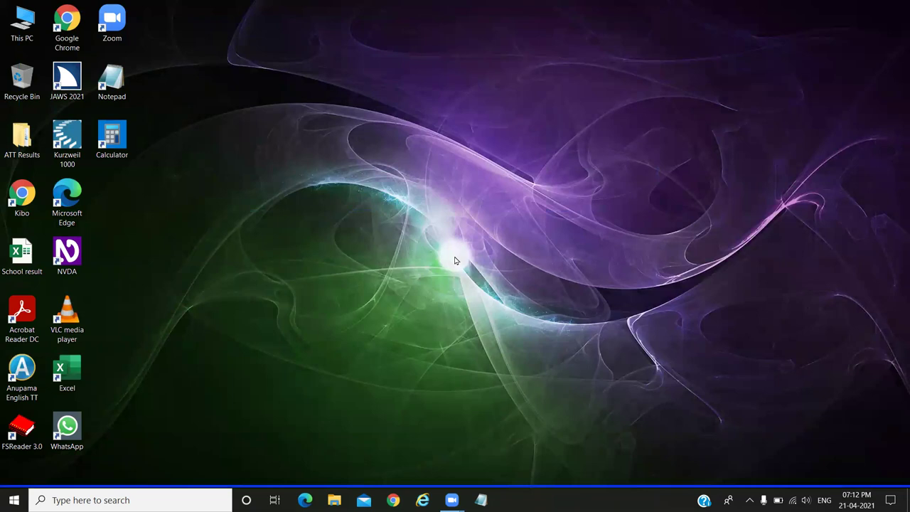
# Step: Move the focus along the taskbar from Microsoft Edge to People, past the hidden icons button, and on to Show desktop
pyautogui.press('super+t')
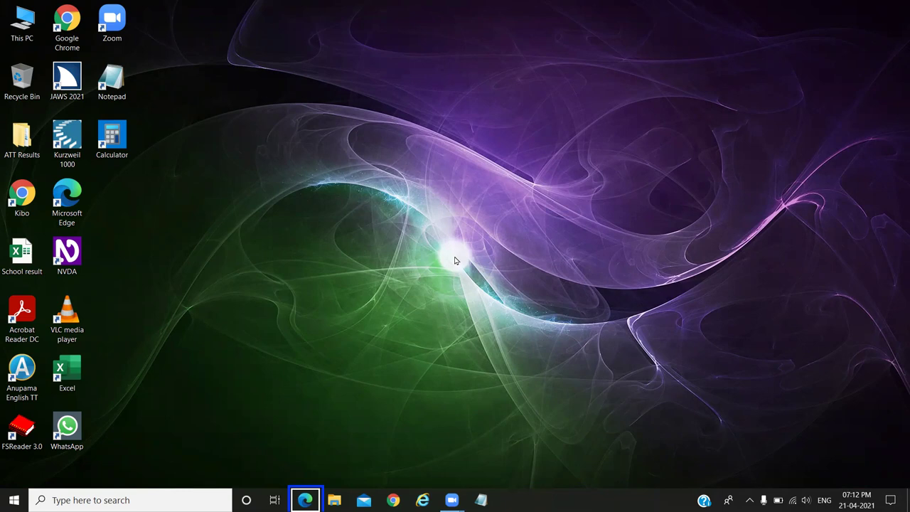
pyautogui.press('Tab')
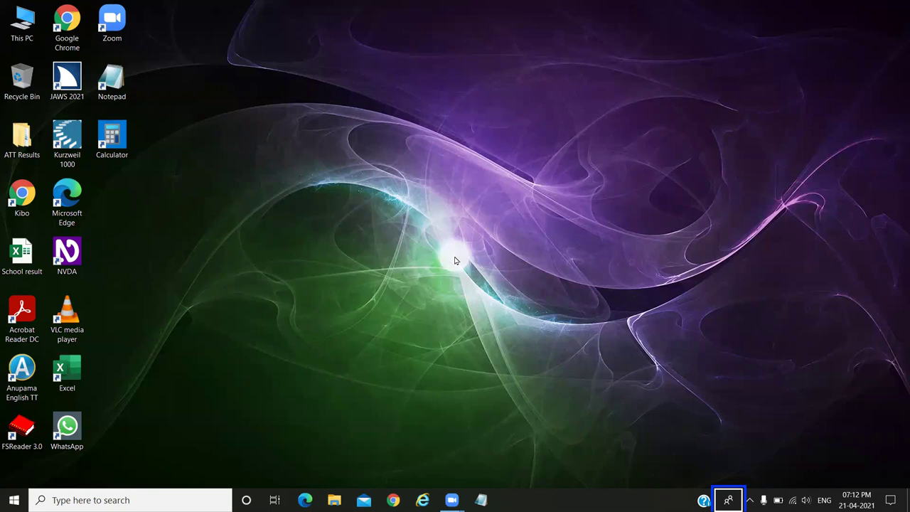
pyautogui.press('Right')
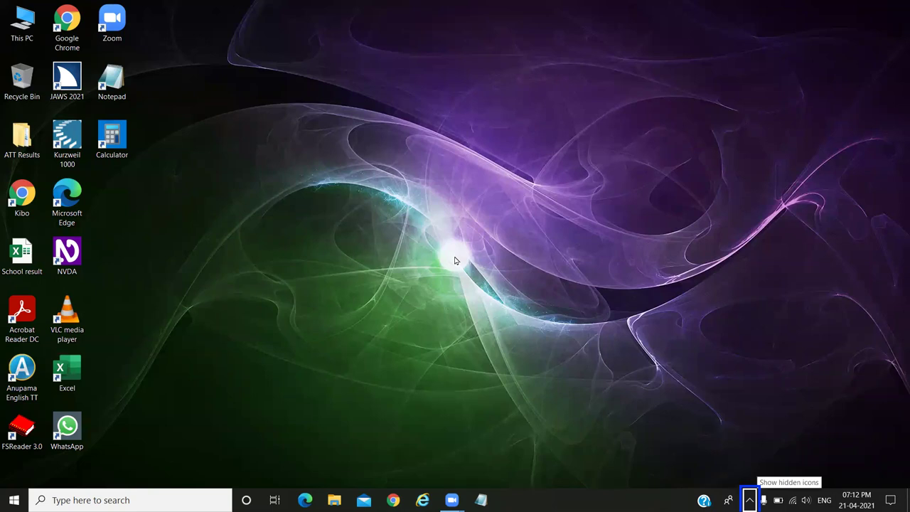
pyautogui.press('Right')
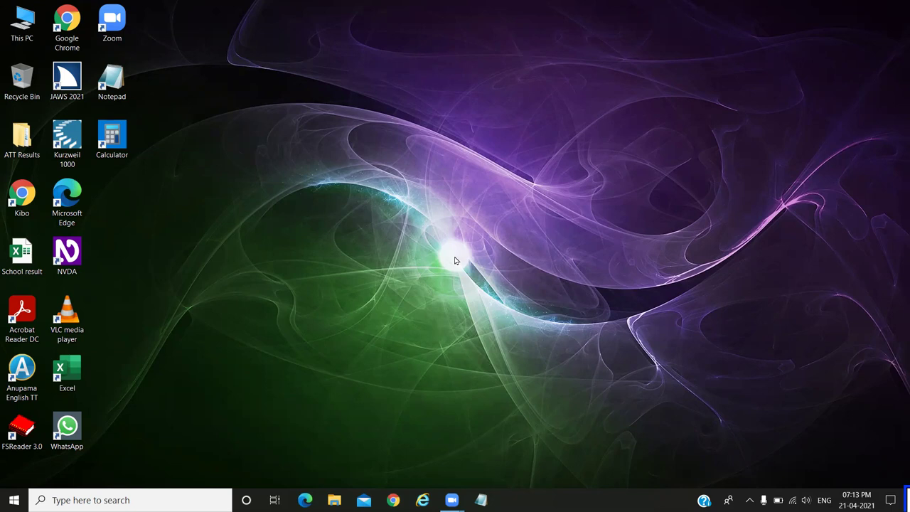
# Step: Move from the desktop's Calculator shortcut to the taskbar search box and set its Search display option to Hidden
pyautogui.press('c')
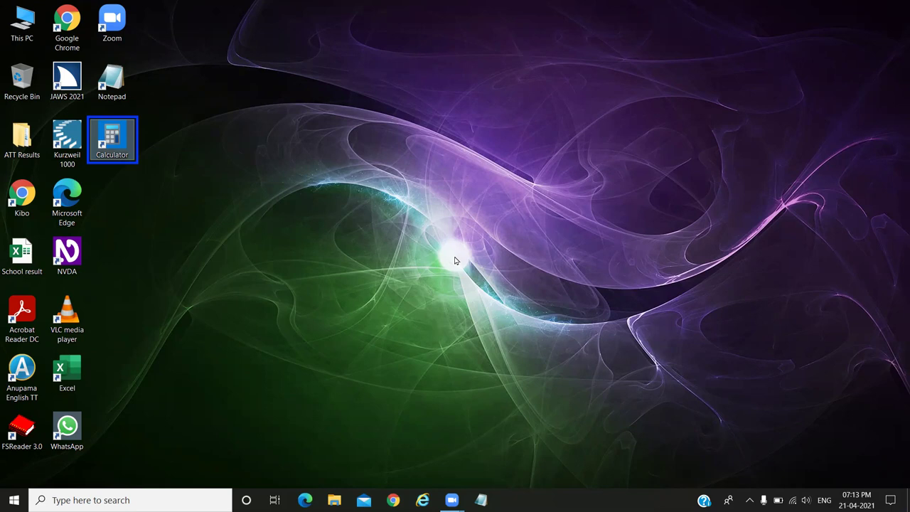
pyautogui.press('Tab')
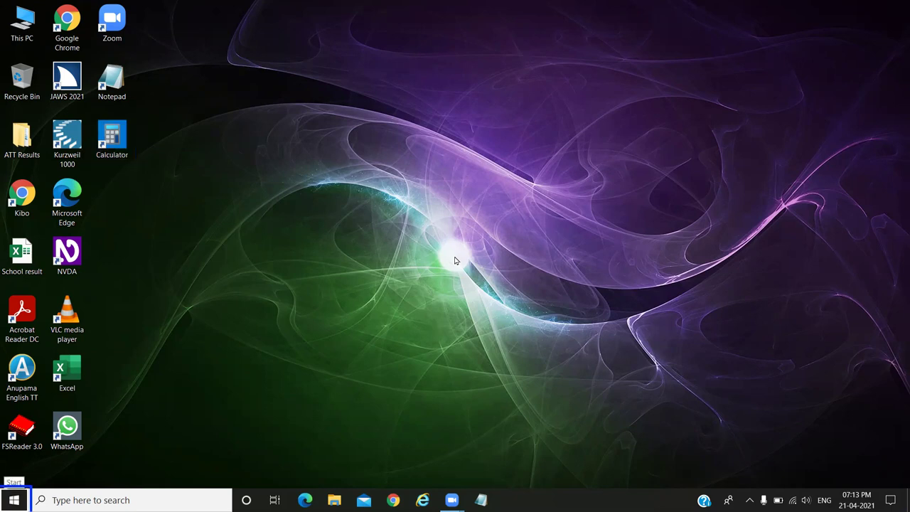
pyautogui.press('Tab')
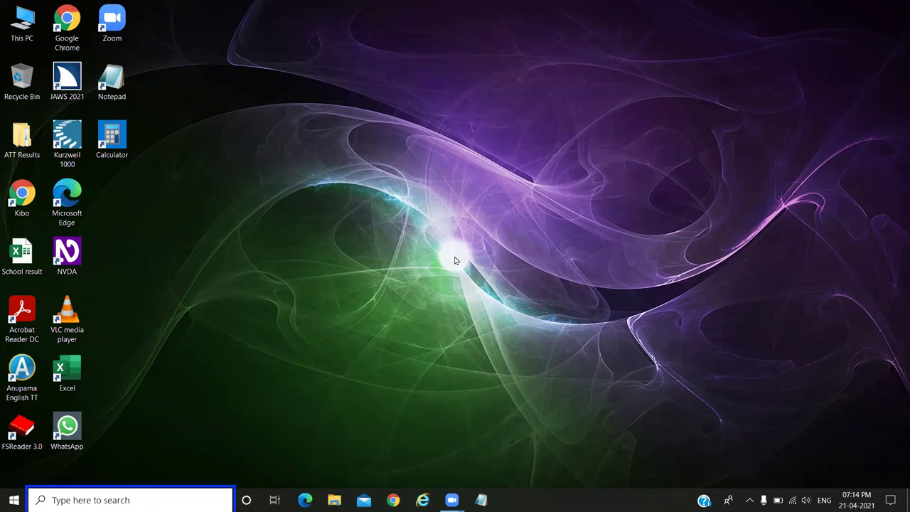
pyautogui.hotkey('shift', 'F10')
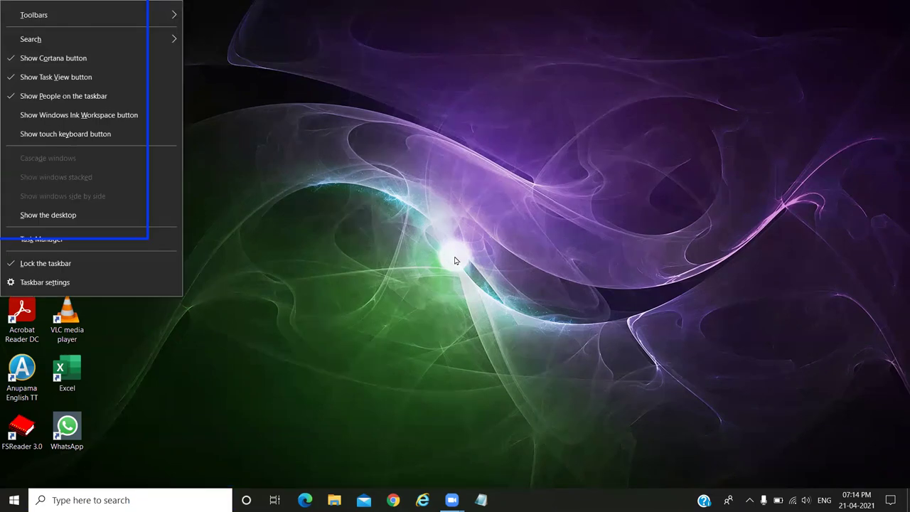
pyautogui.press('Down')
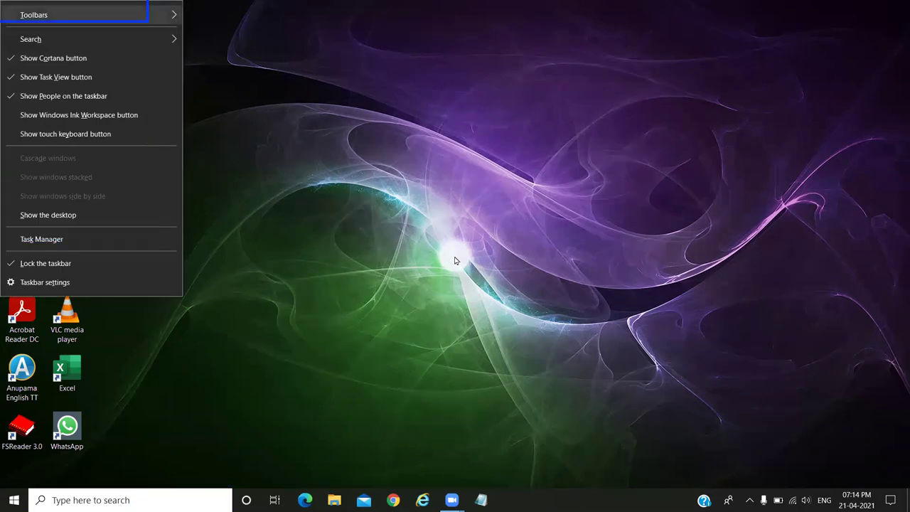
pyautogui.press('Up')
pyautogui.press('Down')
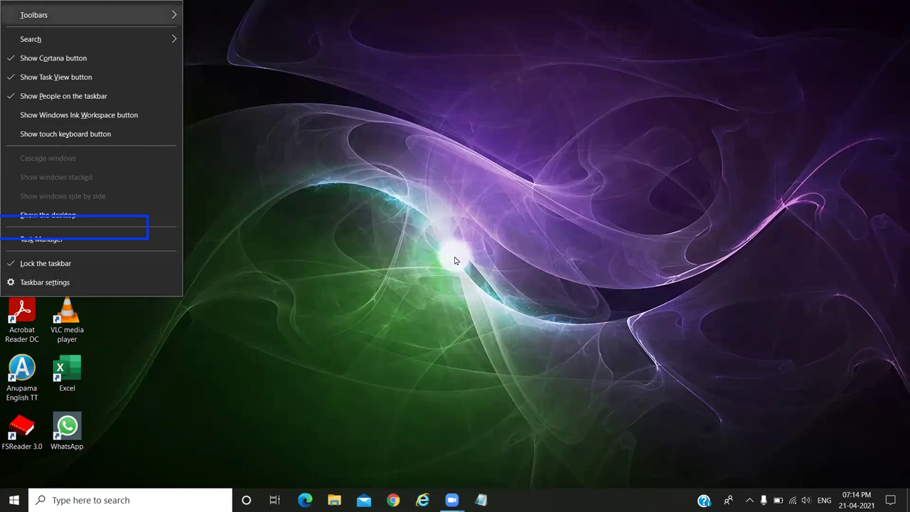
pyautogui.press('Down')
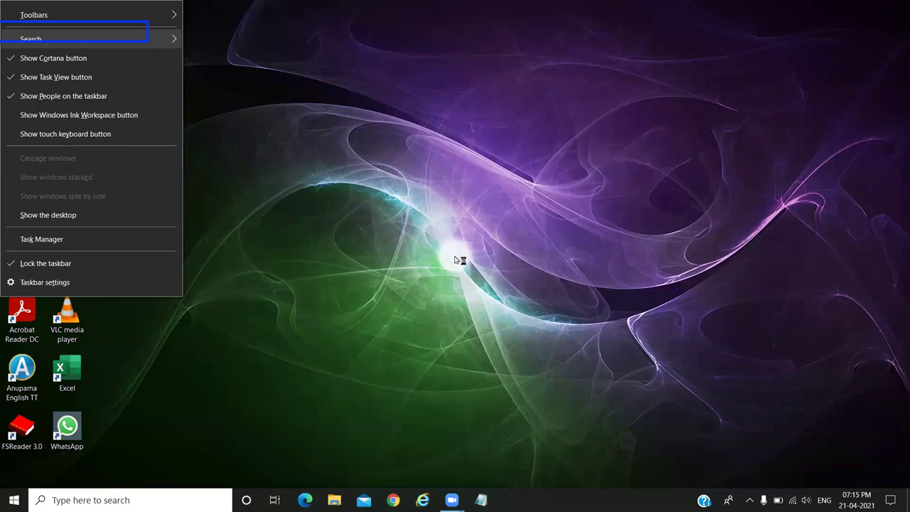
pyautogui.press('Right')
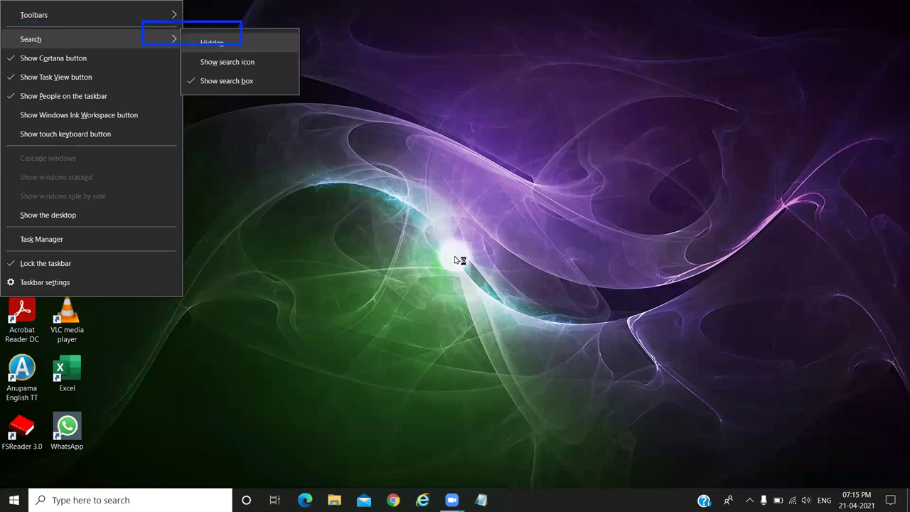
pyautogui.press('Down')
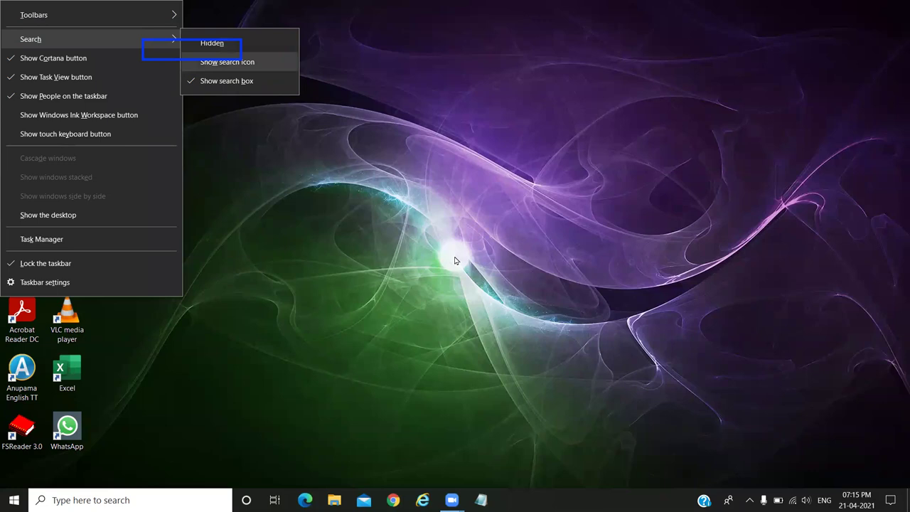
pyautogui.press('Down')
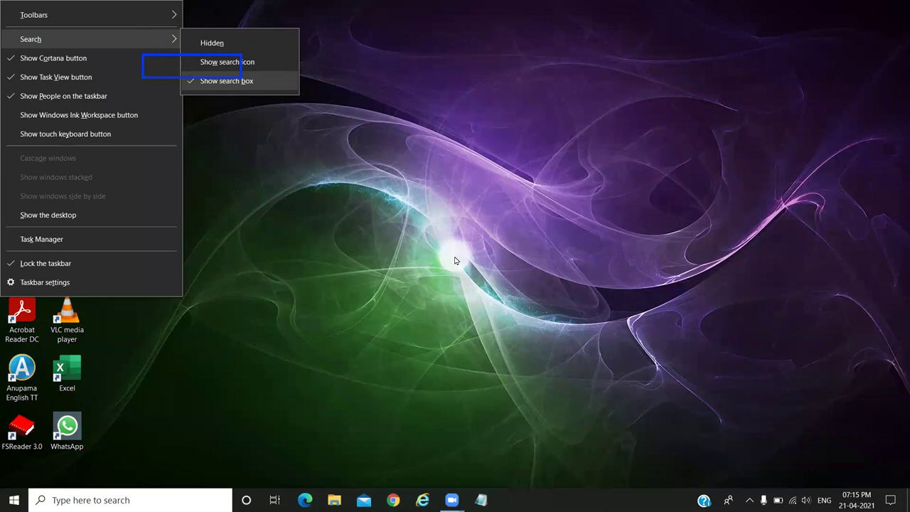
pyautogui.press('Down')
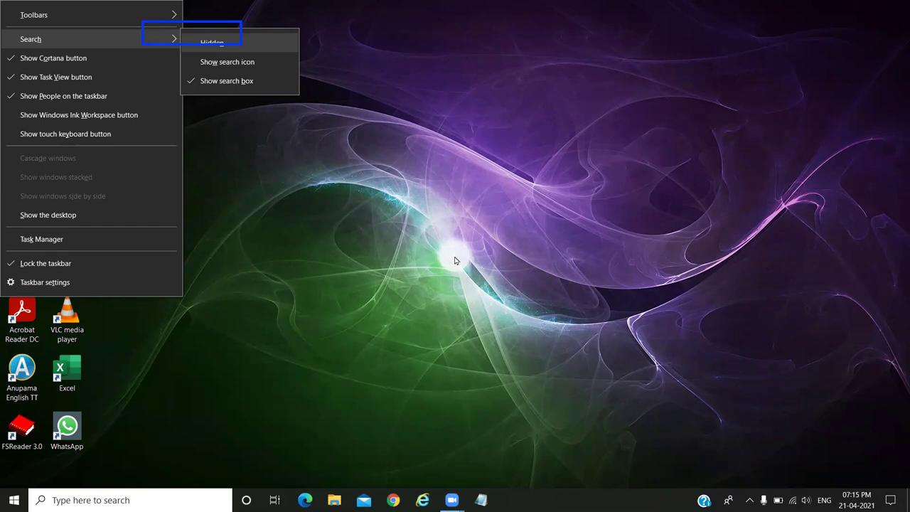
pyautogui.press('Return')
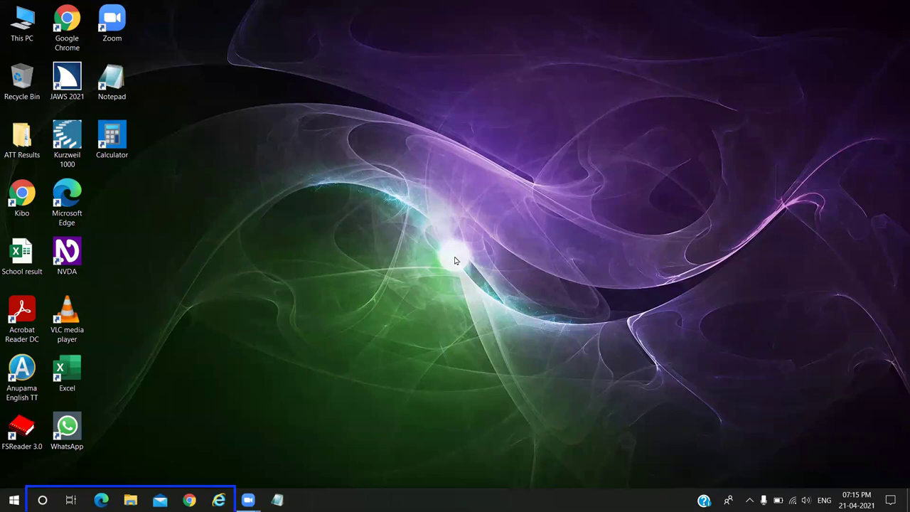
# Step: Move the focus from the desktop past Start to Cortana and turn off Show Cortana button for the taskbar
pyautogui.press('Tab')
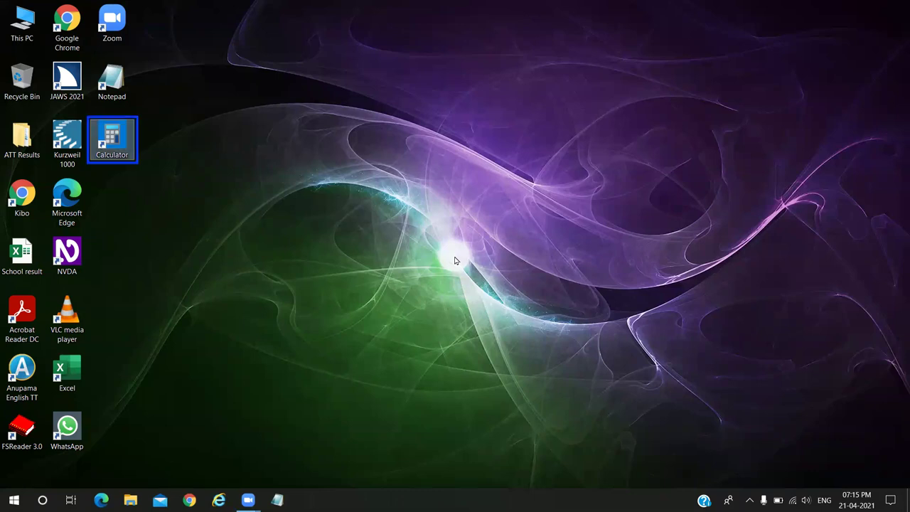
pyautogui.press('Tab')
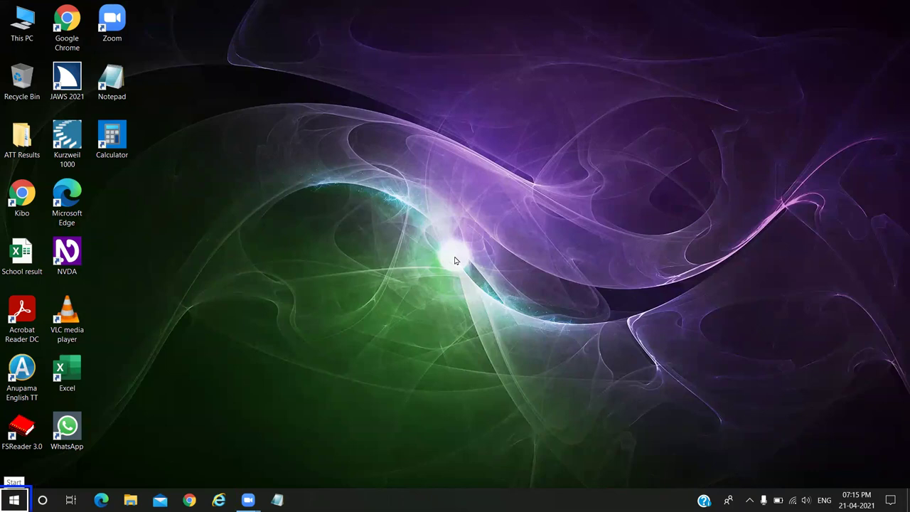
pyautogui.press('Tab')
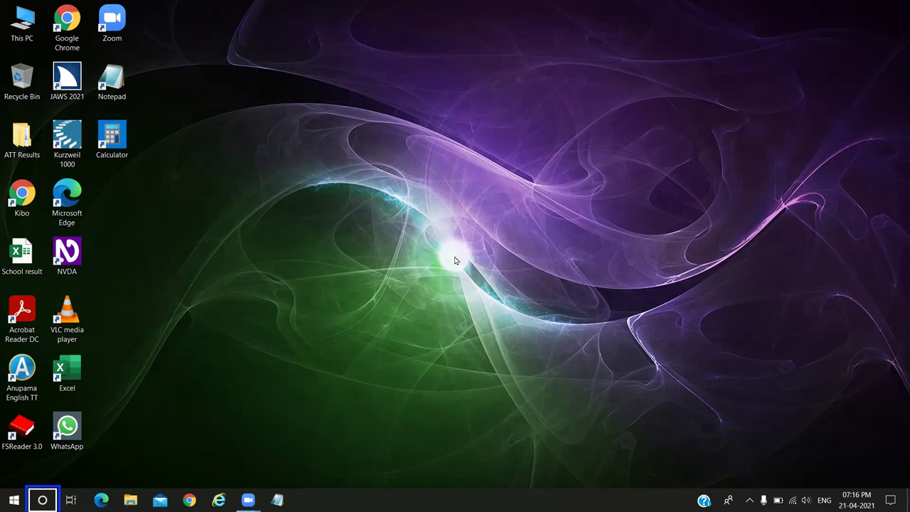
pyautogui.hotkey('shift', 'F10')
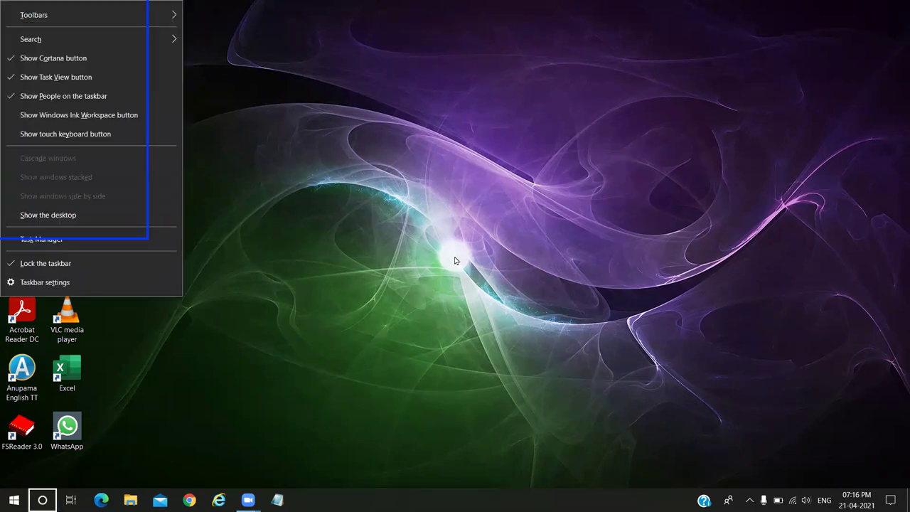
pyautogui.press('Down')
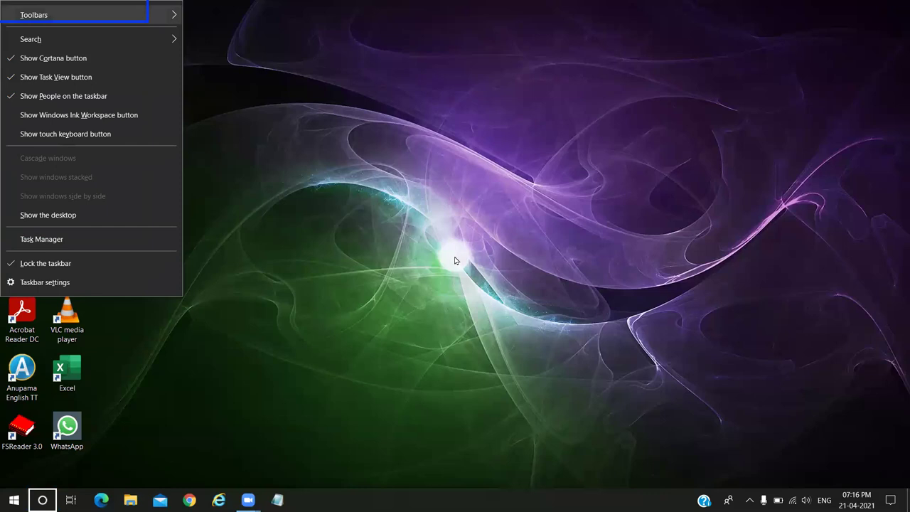
pyautogui.press('Down')
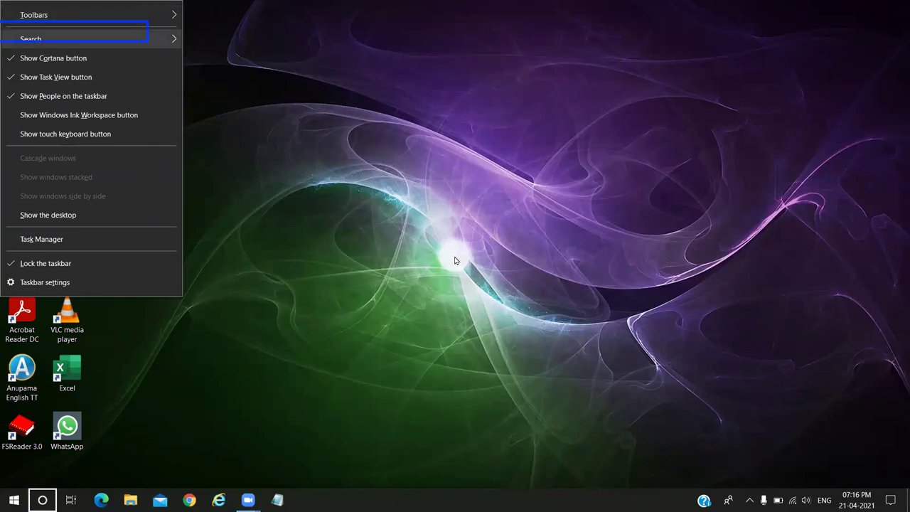
pyautogui.press('Down')
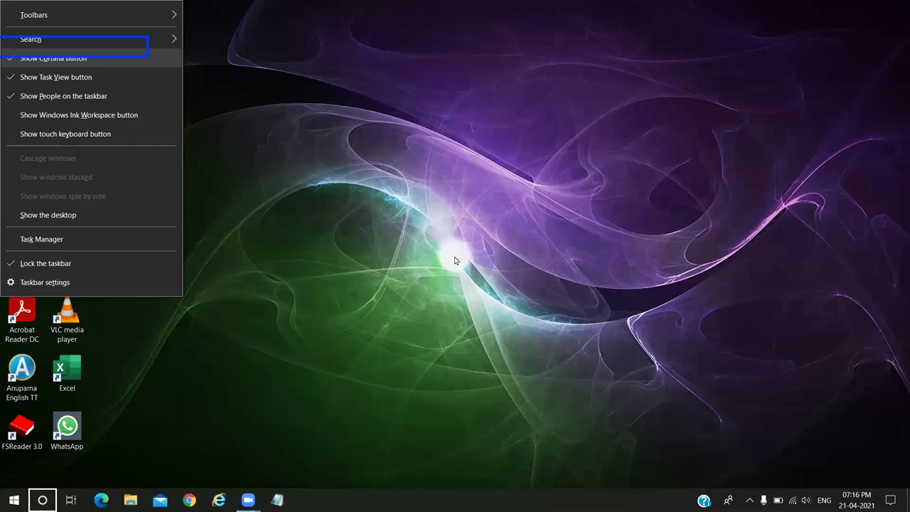
pyautogui.press('Return')
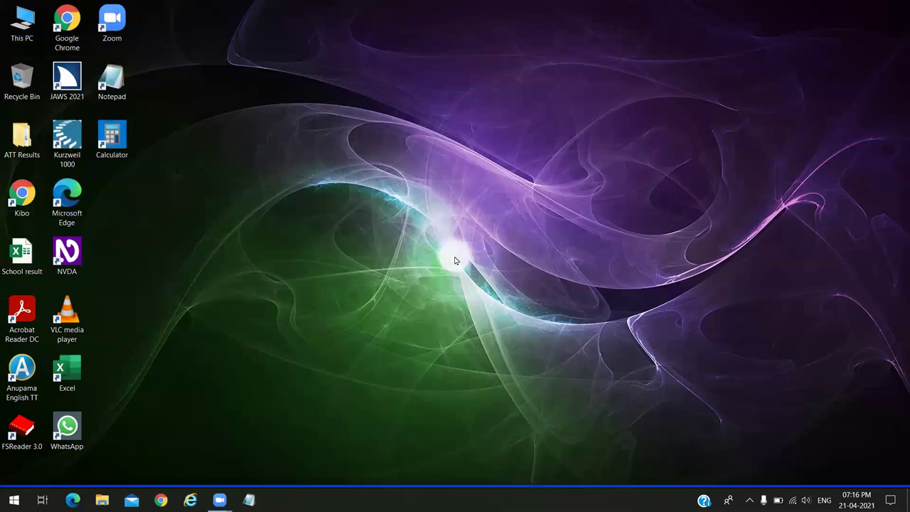
# Step: Move the taskbar focus to People, back to Task View and on to Start to check the remaining items
pyautogui.press('Tab')
pyautogui.press('Tab')
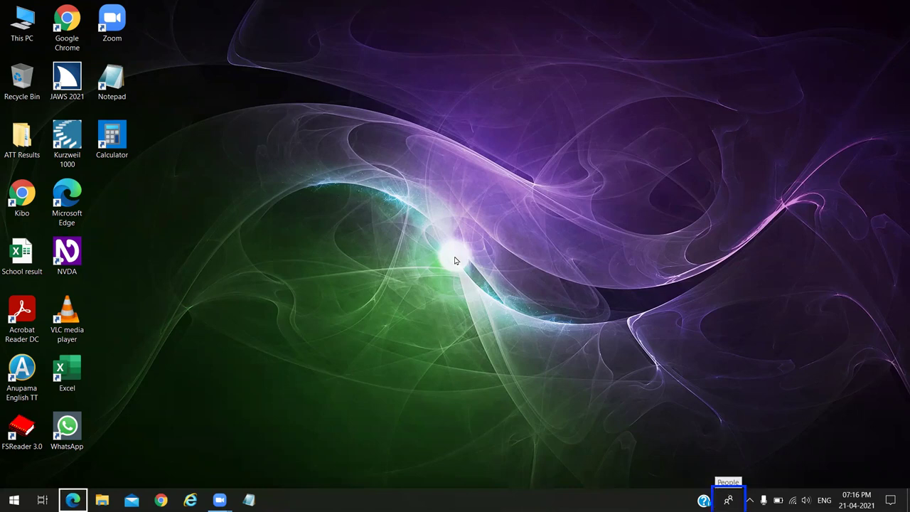
pyautogui.press('Left')
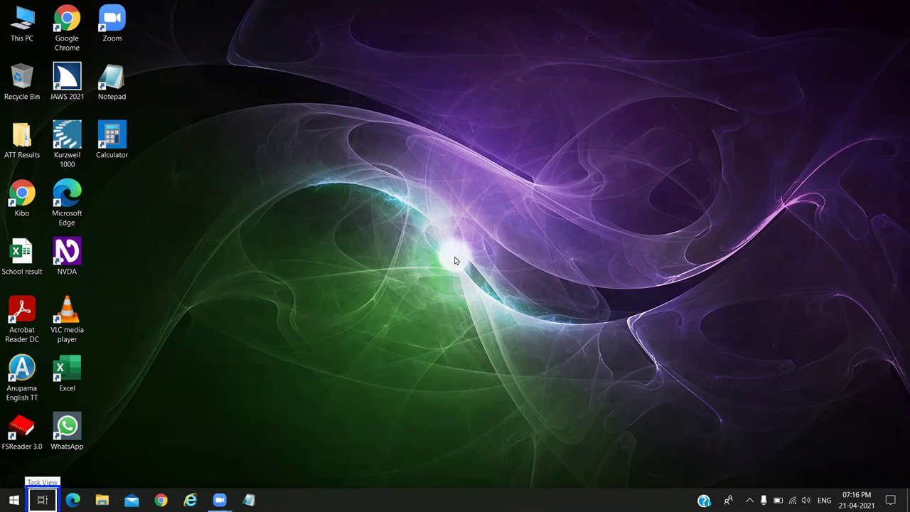
pyautogui.press('Left')
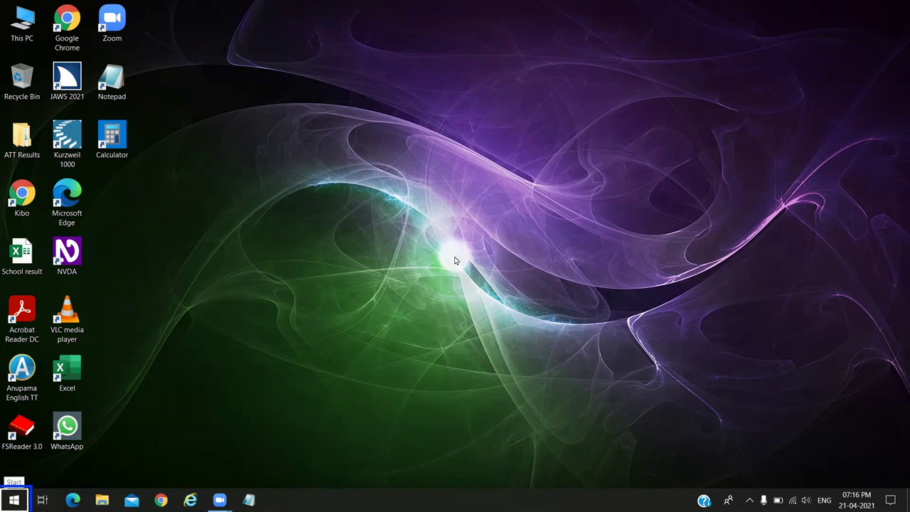
# Step: Move the taskbar focus from Start to Task View and turn off Show Task View button
pyautogui.press('Right')
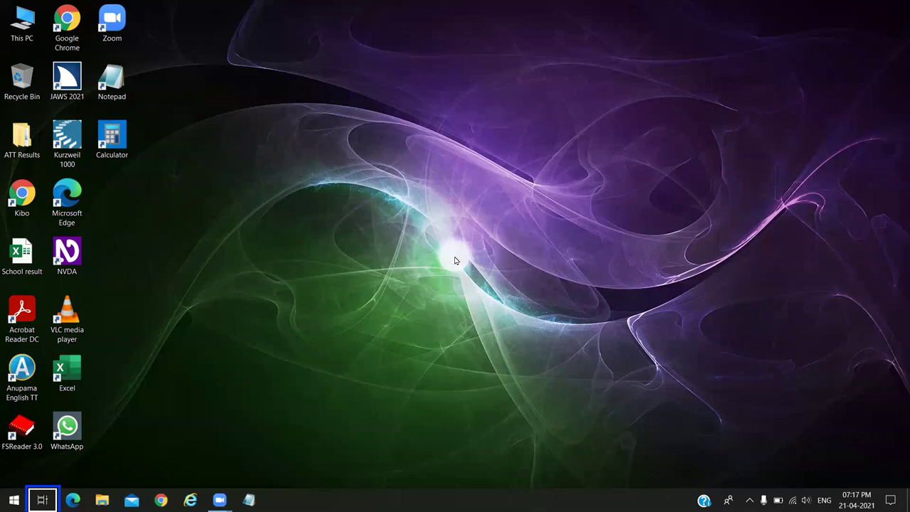
pyautogui.hotkey('shift', 'F10')
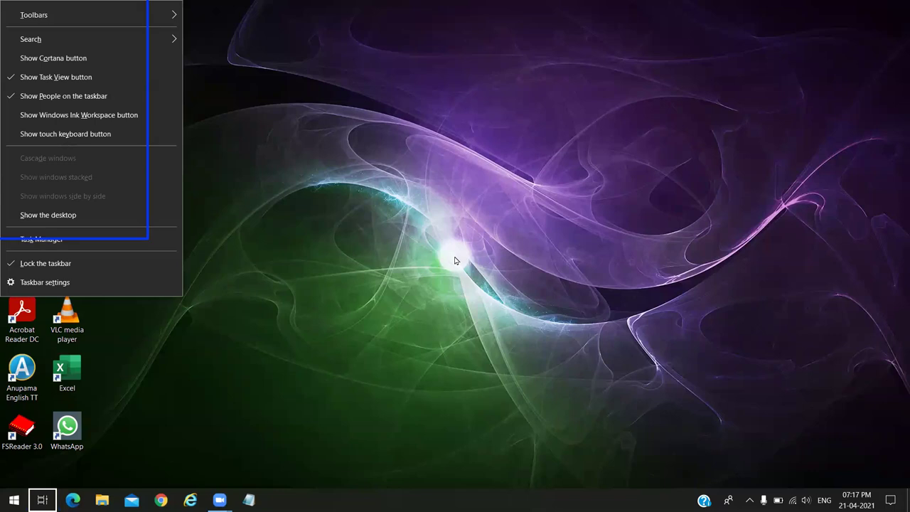
pyautogui.press('Down')
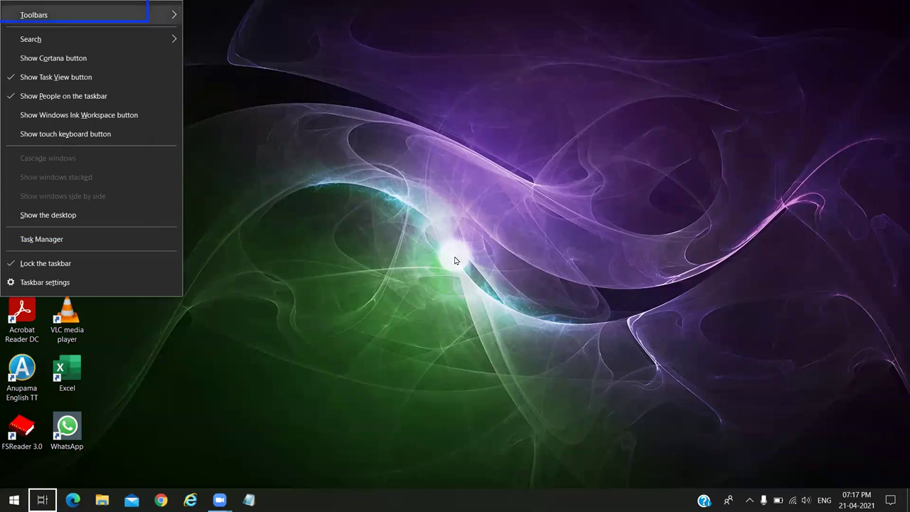
pyautogui.press('Down')
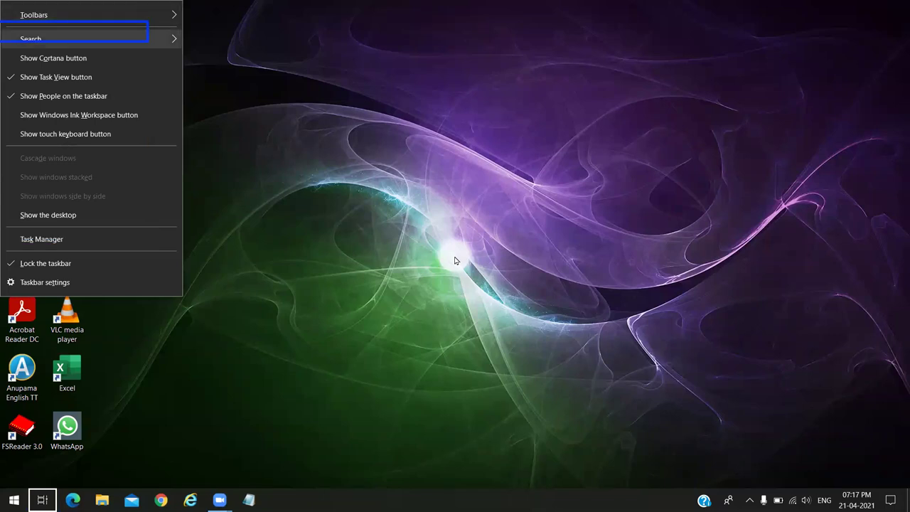
pyautogui.press('Down')
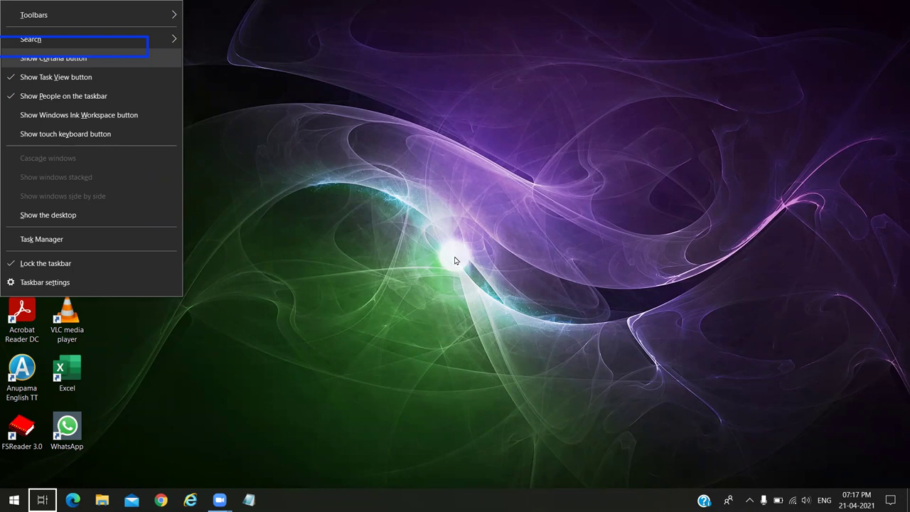
pyautogui.press('Down')
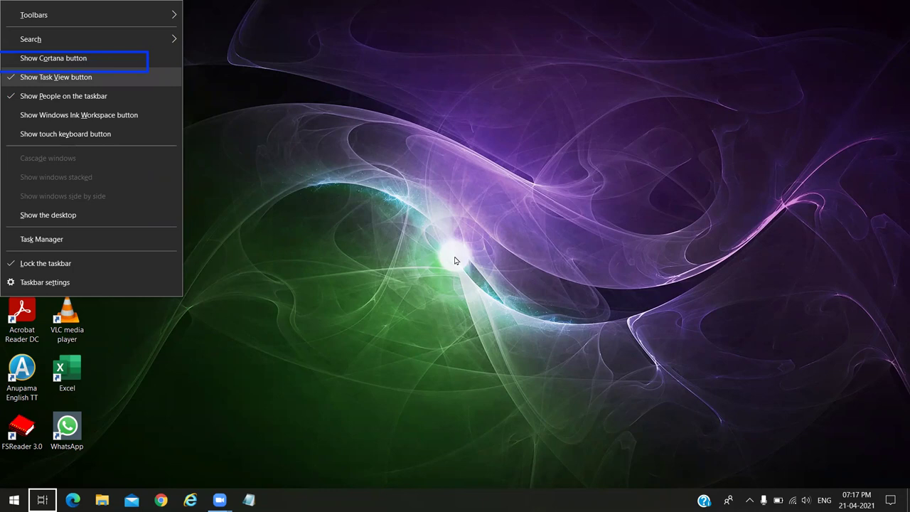
pyautogui.press('Return')
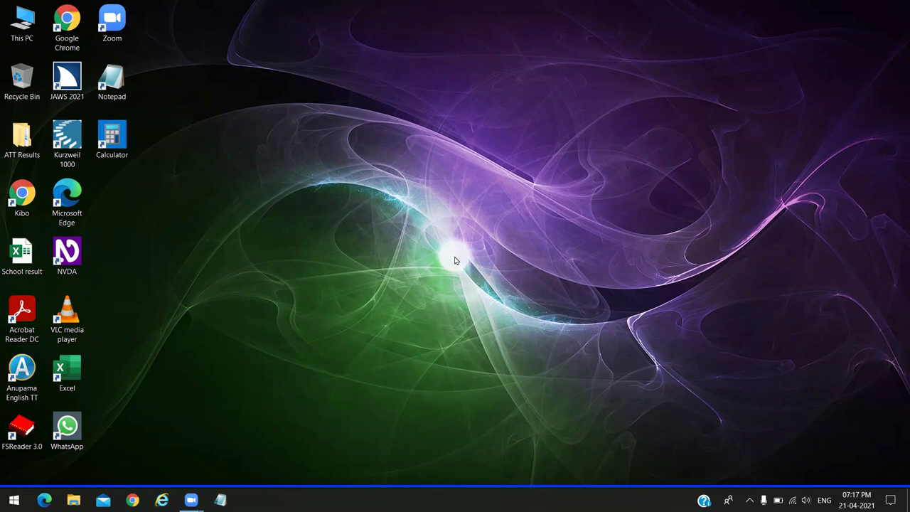
# Step: Move the focus from the desktop past Start and Microsoft Edge to People and turn off Show People on the taskbar
pyautogui.press('super+d')
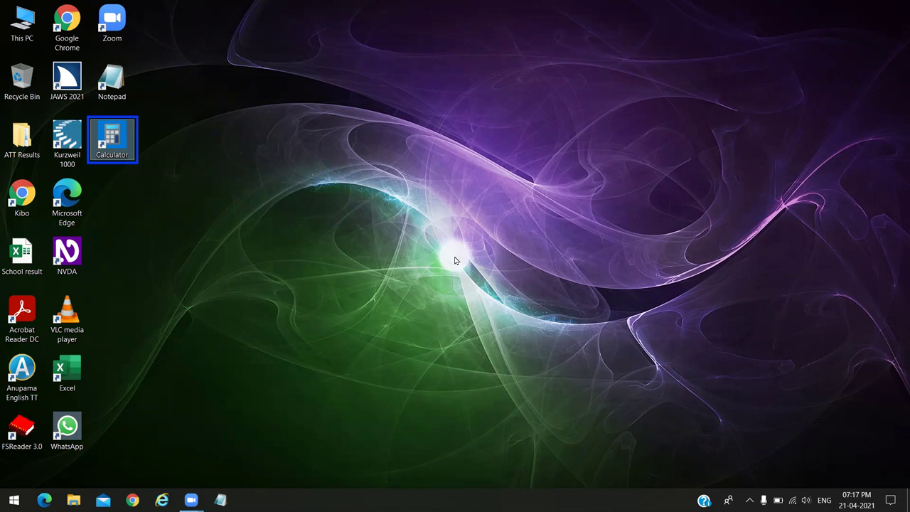
pyautogui.press('Tab')
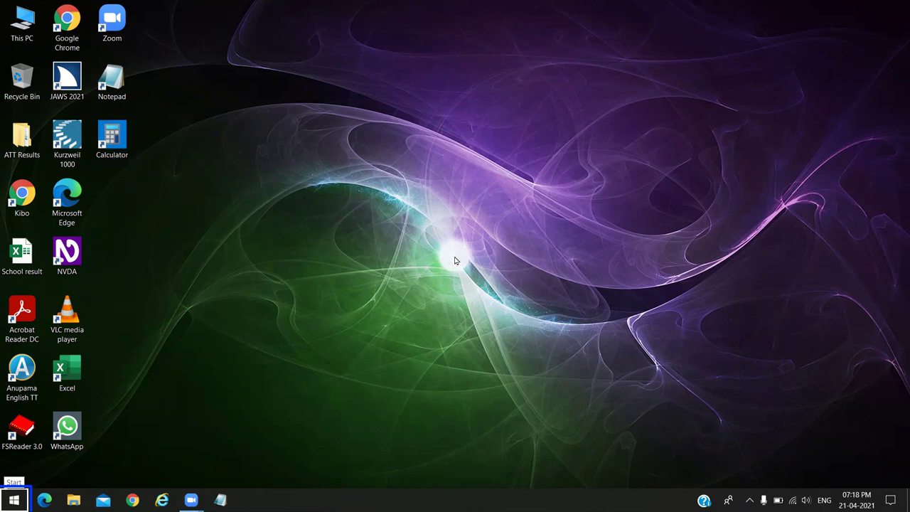
pyautogui.press('Tab')
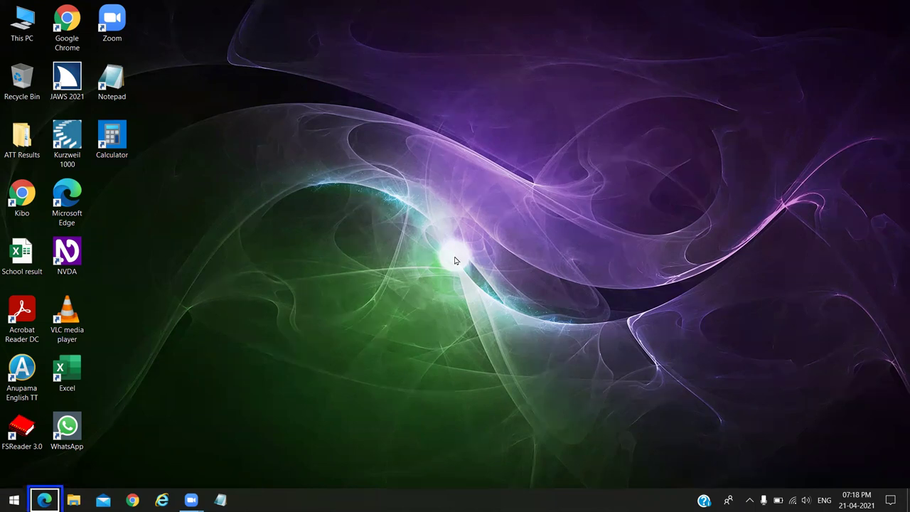
pyautogui.press('Tab')
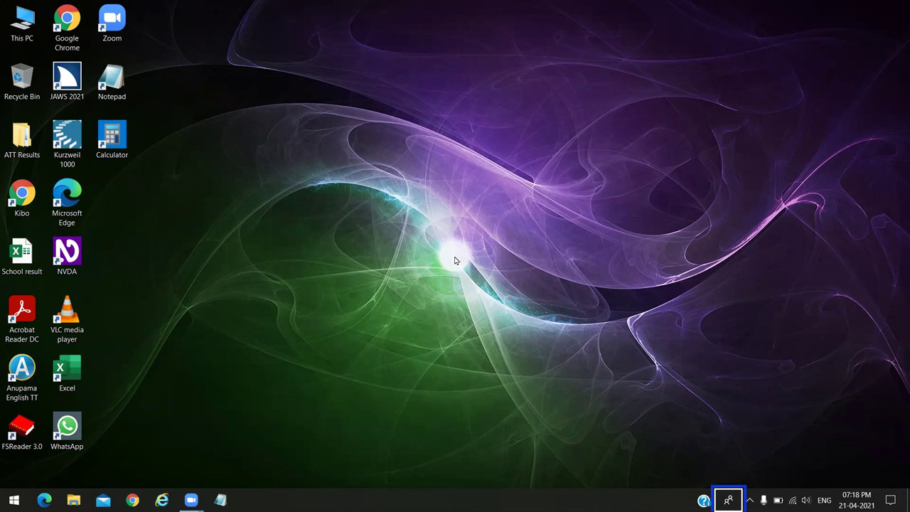
pyautogui.hotkey('shift', 'F10')
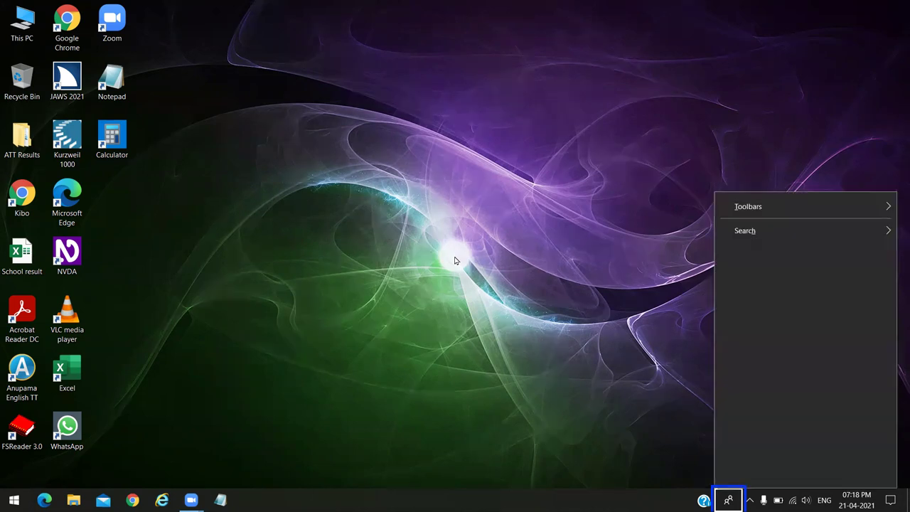
pyautogui.press('Down')
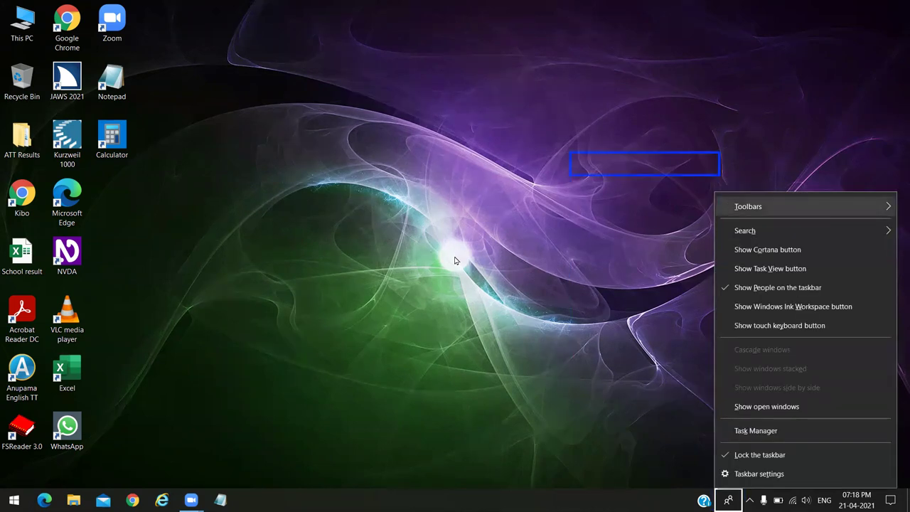
pyautogui.press('Down')
pyautogui.press('Down')
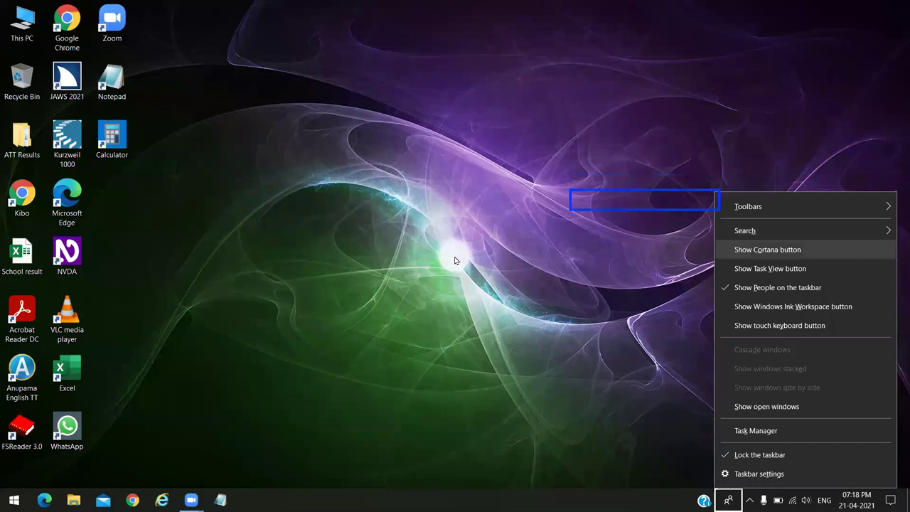
pyautogui.press('Down')
pyautogui.press('Down')
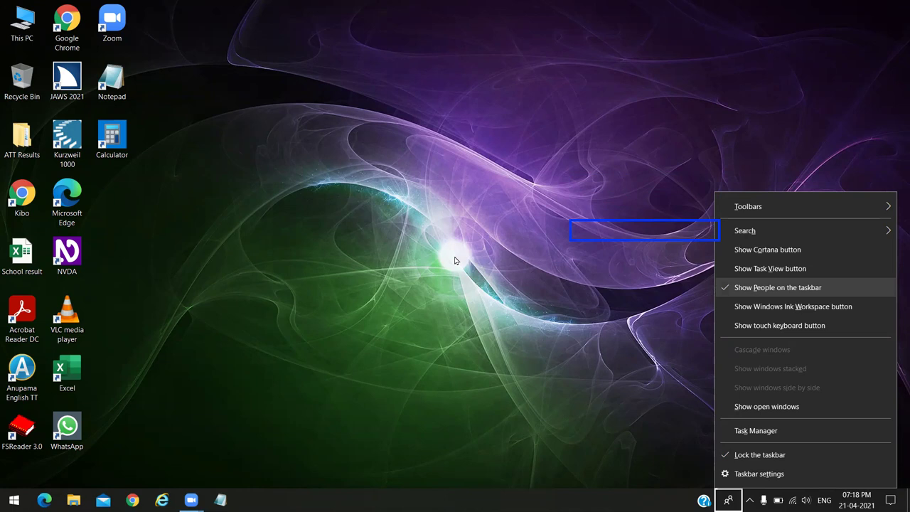
pyautogui.press('Return')
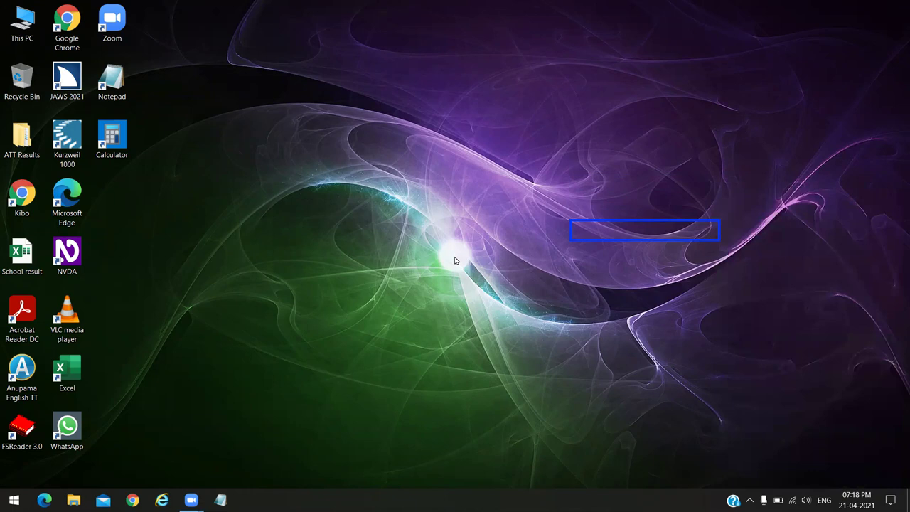
# Step: Move the focus from the desktop past Start and Microsoft Edge to the hidden icons button to check the remaining taskbar items
pyautogui.press('super+d')
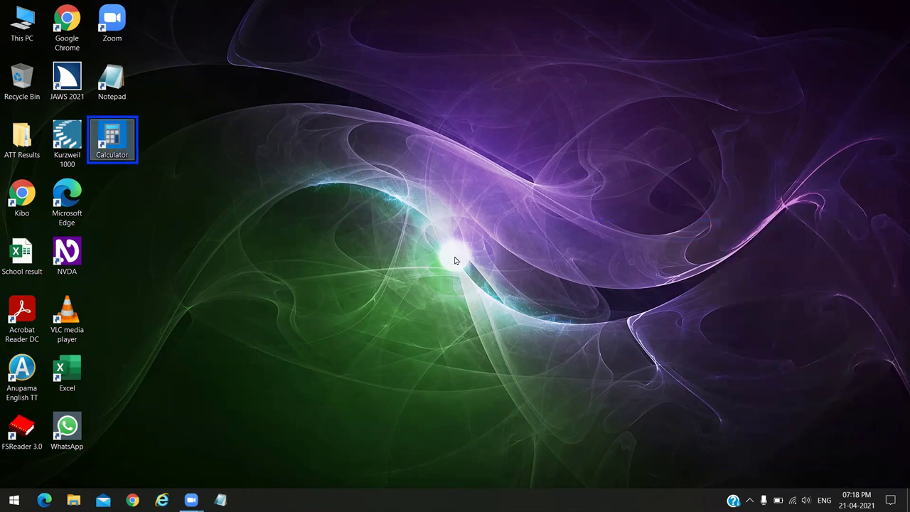
pyautogui.press('Tab')
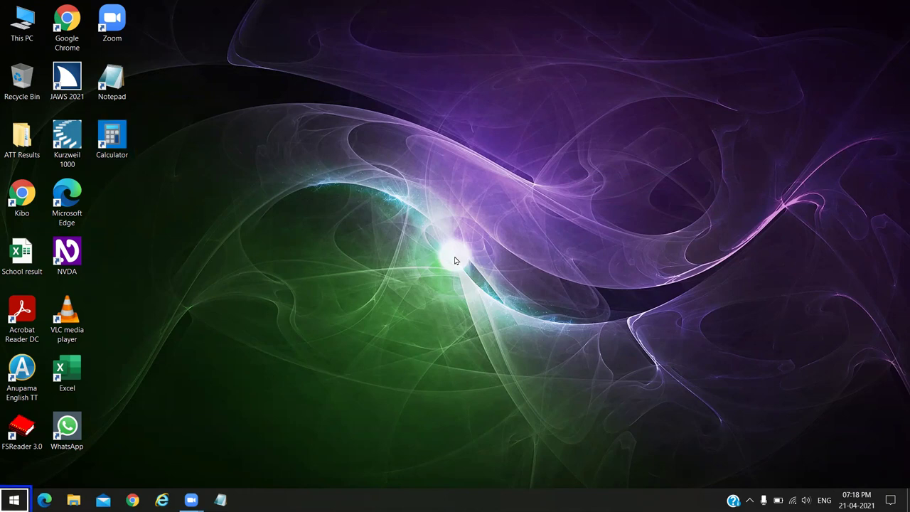
pyautogui.press('Tab')
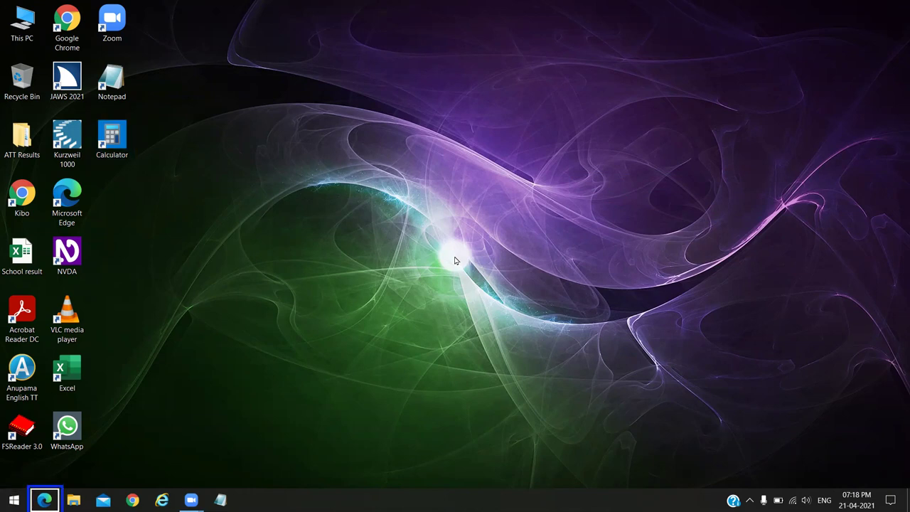
pyautogui.press('Tab')
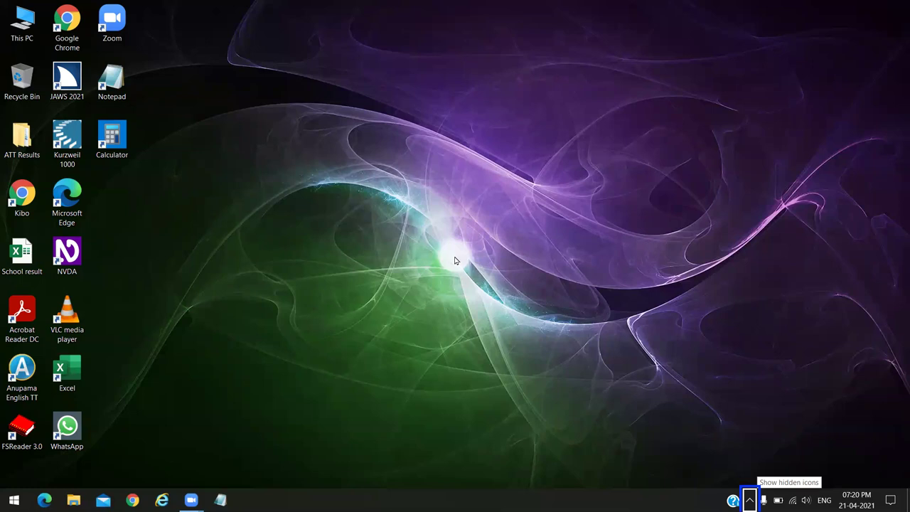
# Step: Return to the desktop and open Notepad from its shortcut
pyautogui.press('super+d')
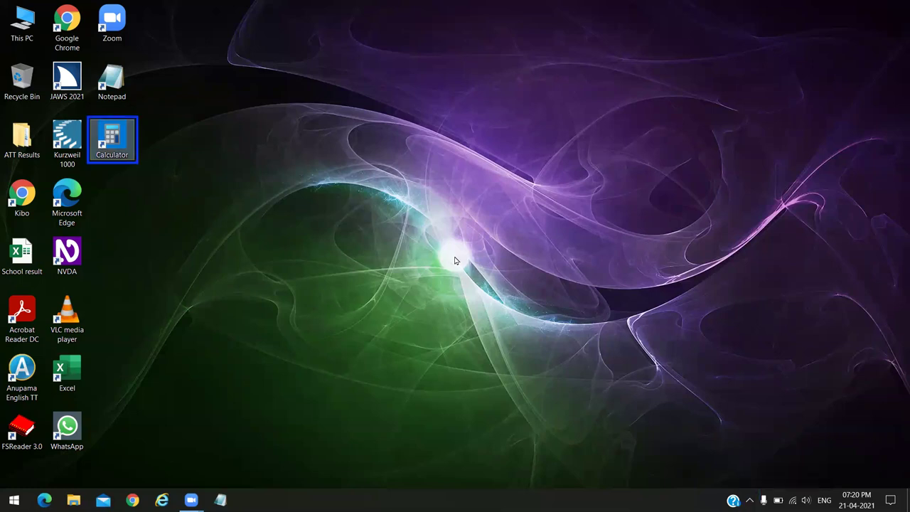
pyautogui.press('n')
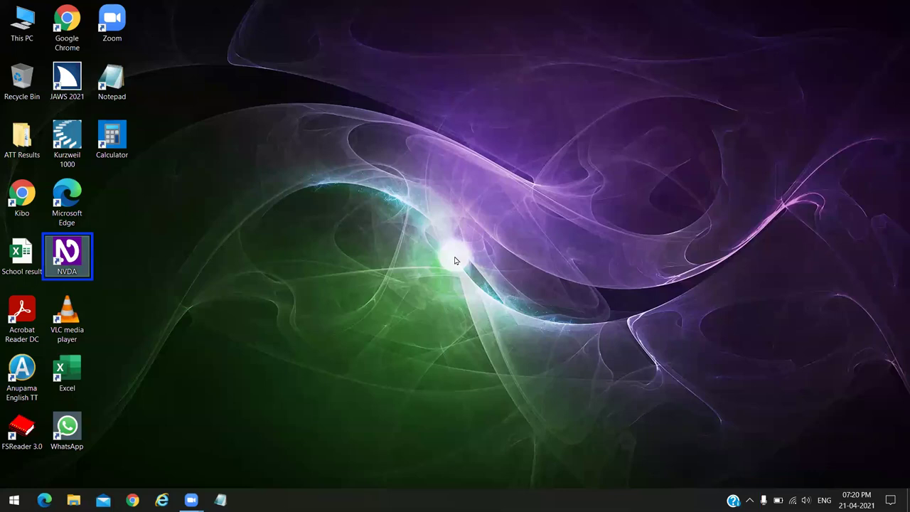
pyautogui.press('n')
pyautogui.press('Return')
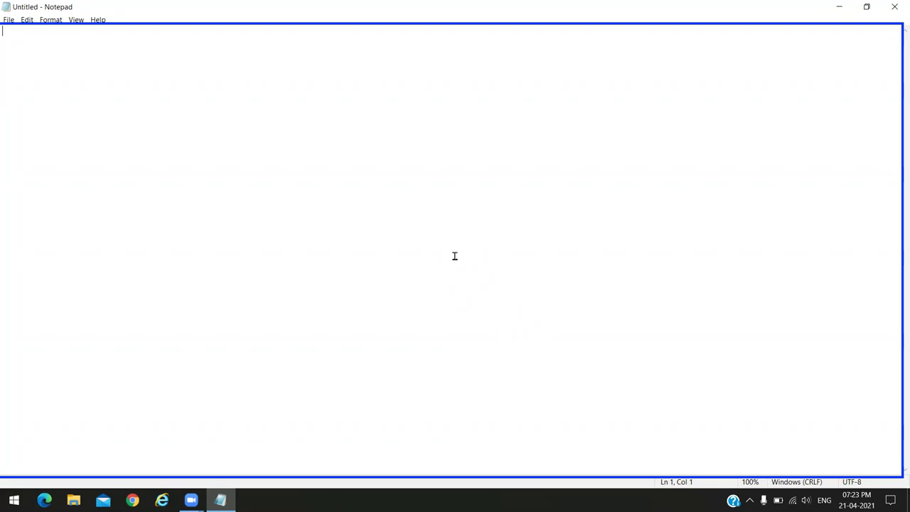
# Step: Open Notepad's window control menu and review its options from Restore down to Close
pyautogui.hotkey('alt', 'space')
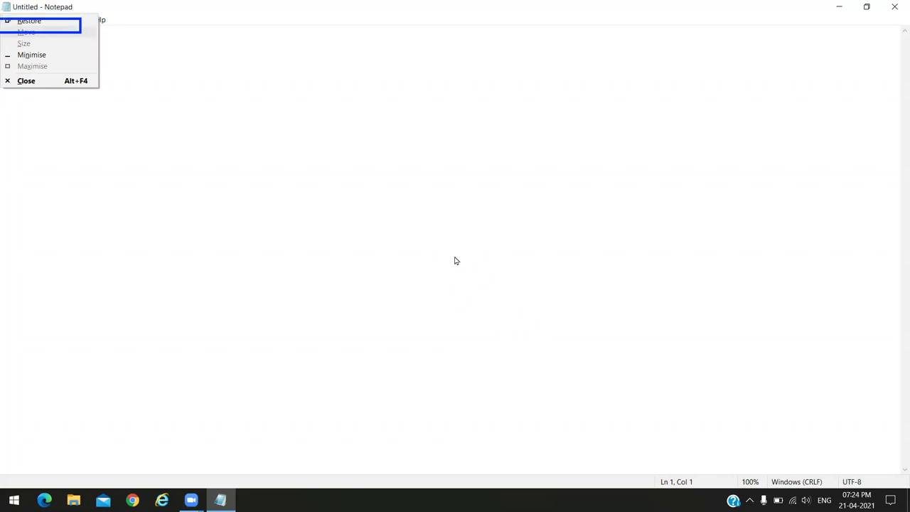
pyautogui.press('Down')
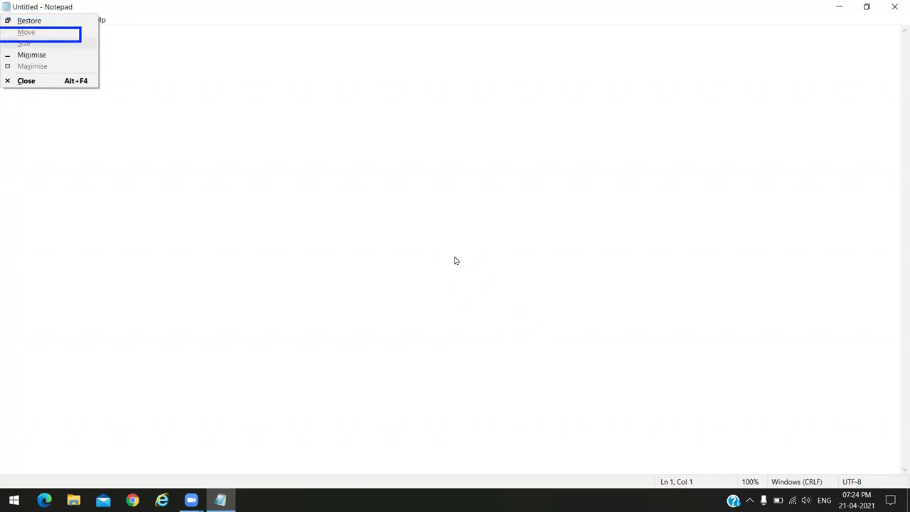
pyautogui.press('Down')
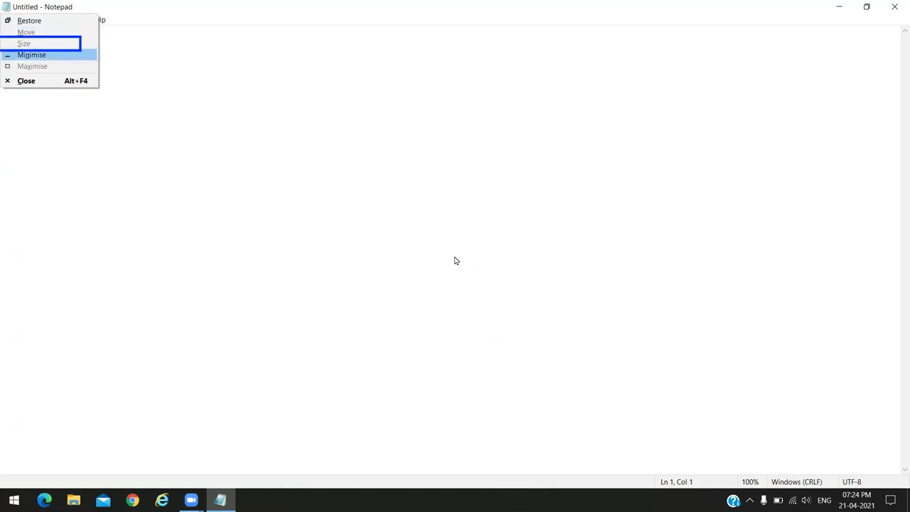
pyautogui.press('Down')
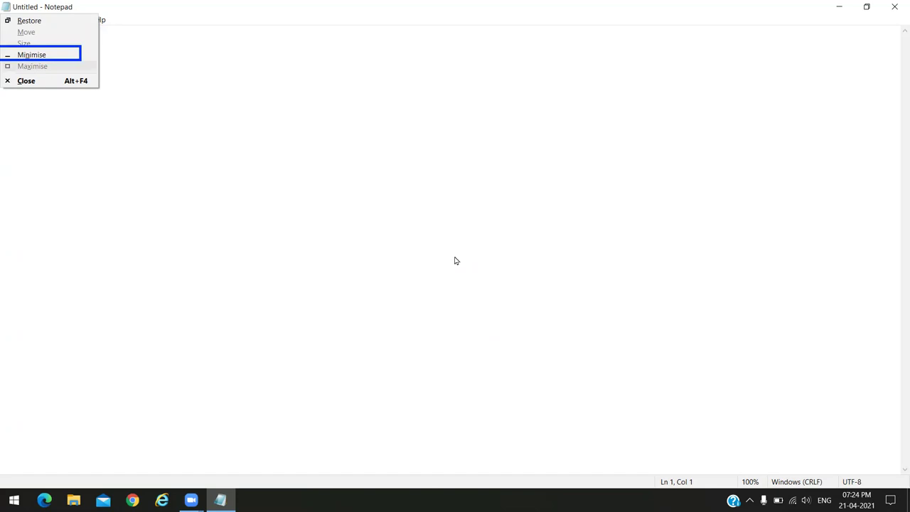
pyautogui.press('Down')
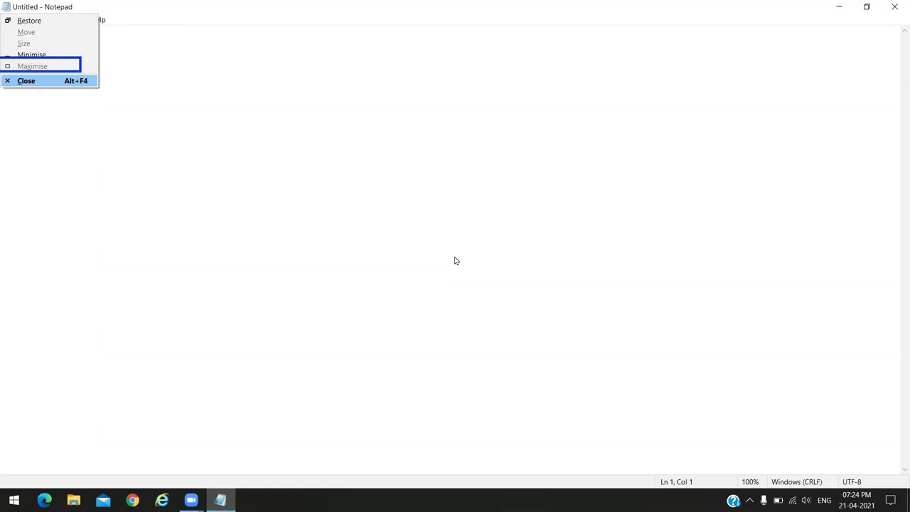
pyautogui.press('Down')
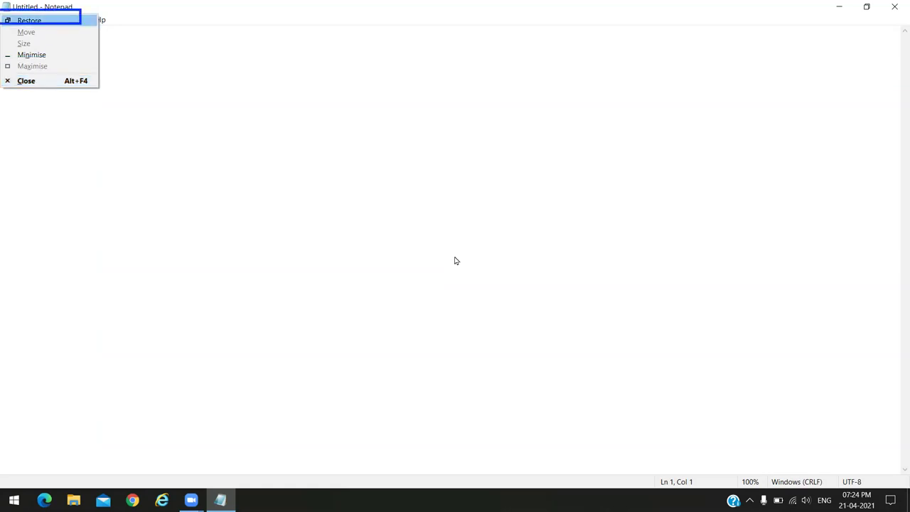
# Step: Go through Restore, Move, Size, Minimise, Maximise and Close in Notepad's window control menu once more and dismiss it
pyautogui.press('Down')
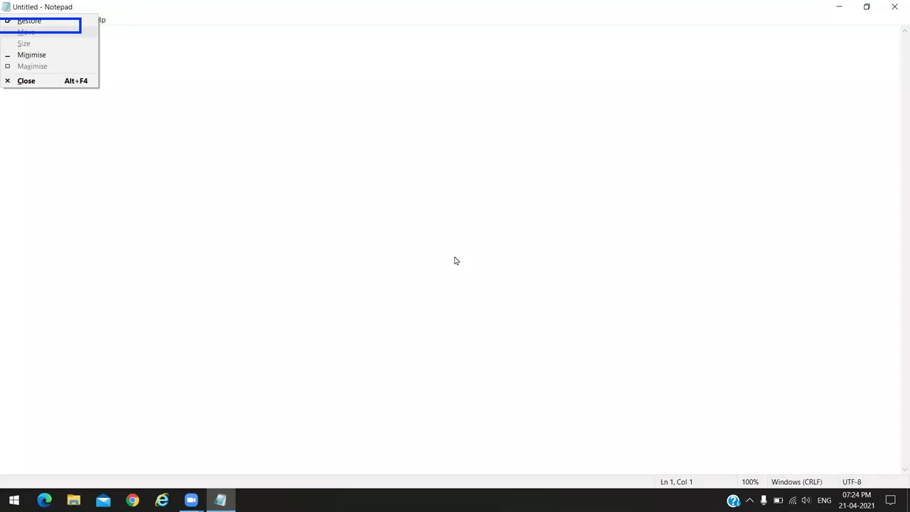
pyautogui.press('Down')
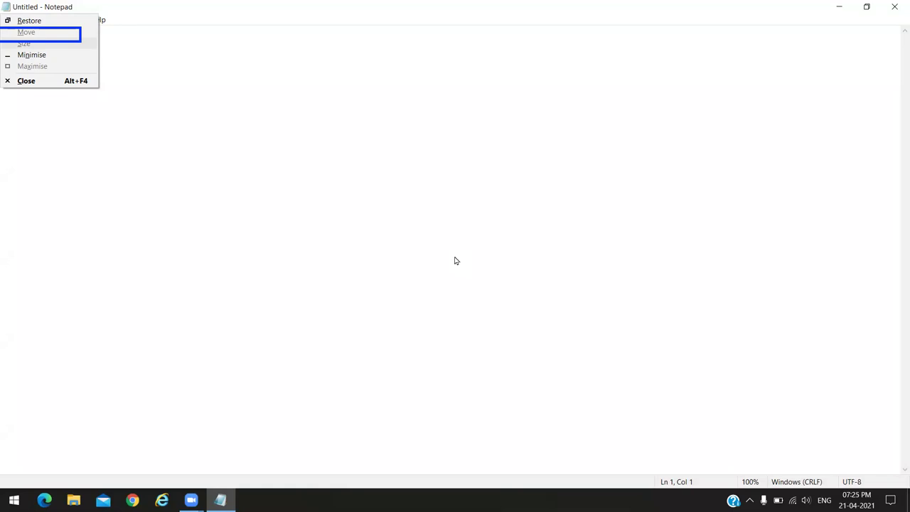
pyautogui.press('Down')
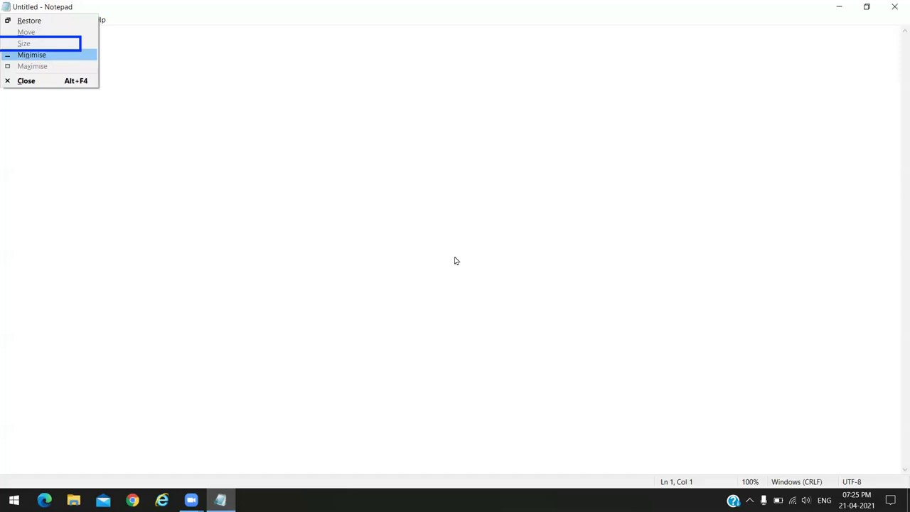
pyautogui.press('Down')
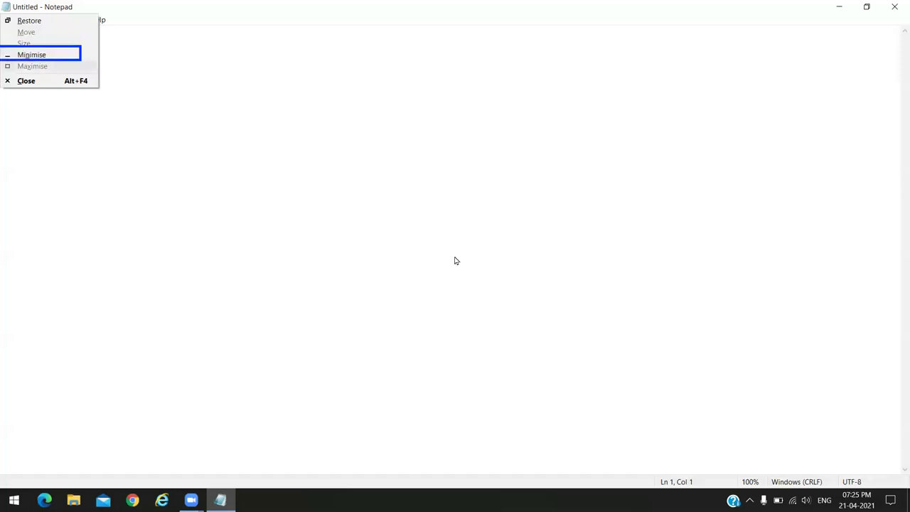
pyautogui.press('Down')
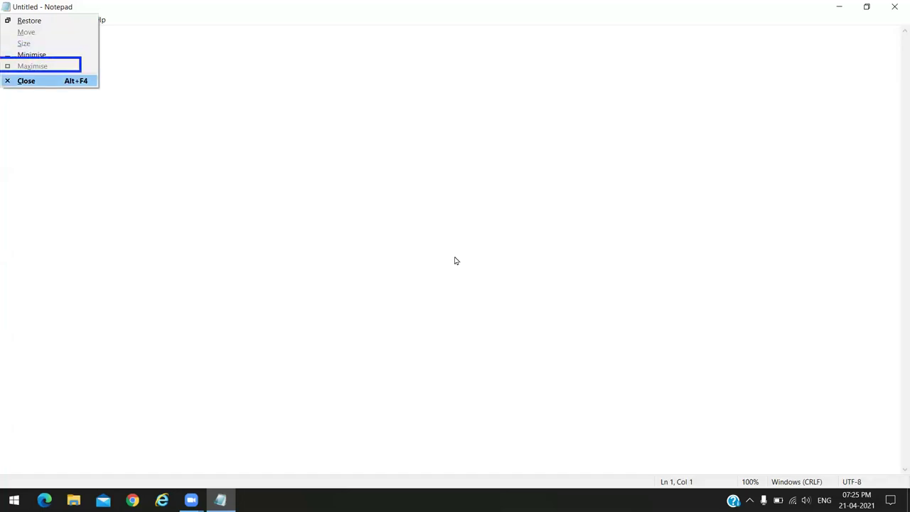
pyautogui.press('Down')
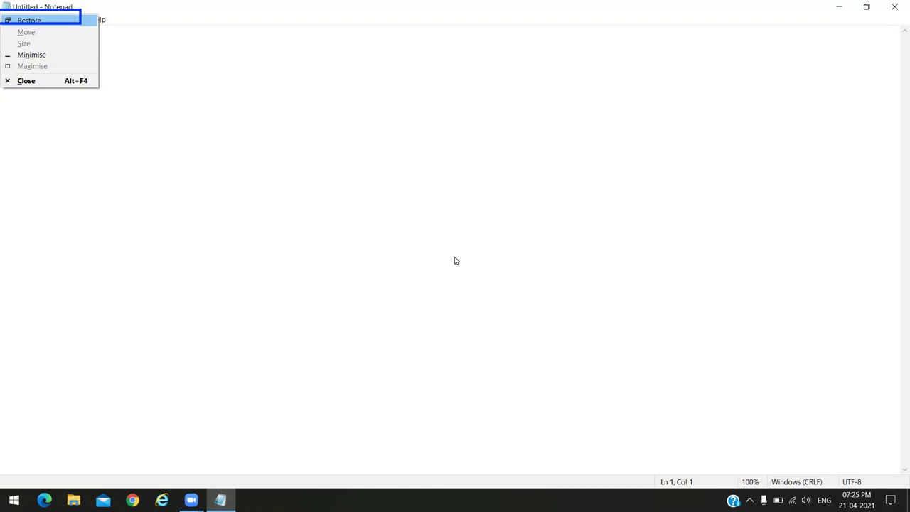
pyautogui.click(454, 258)
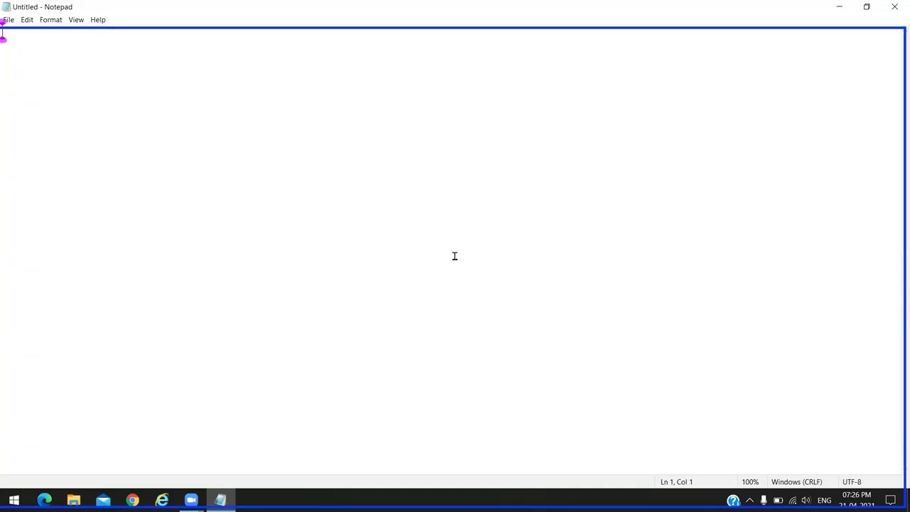
# Step: Reopen Notepad's window control menu, review every option through Close and back to Restore, and dismiss the menu
pyautogui.hotkey('alt', 'space')
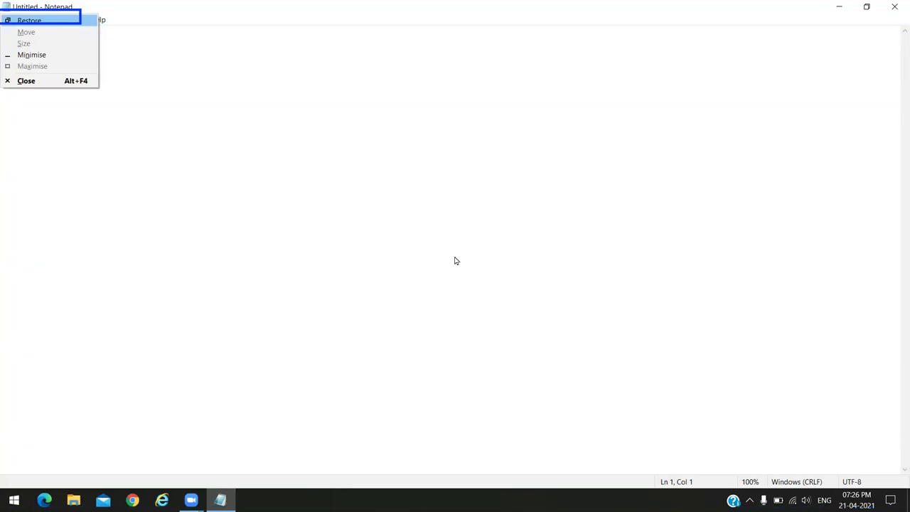
pyautogui.press('Down')
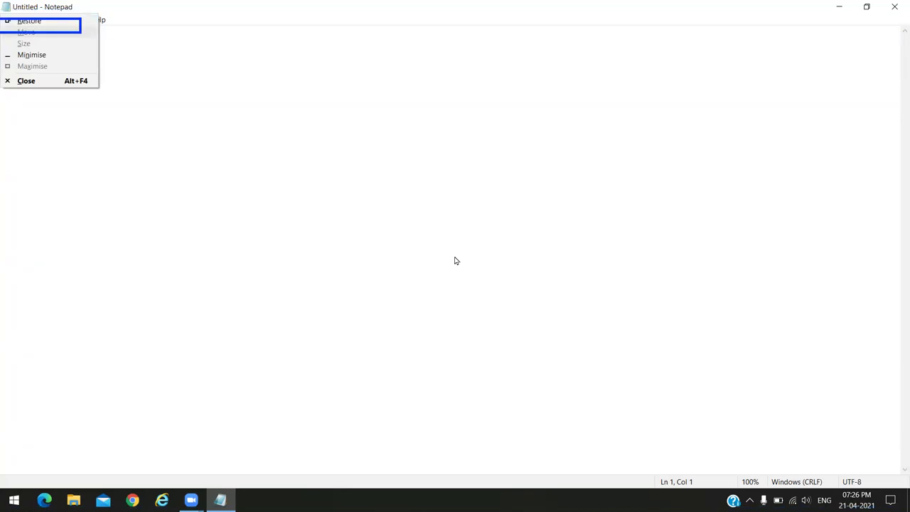
pyautogui.press('Down')
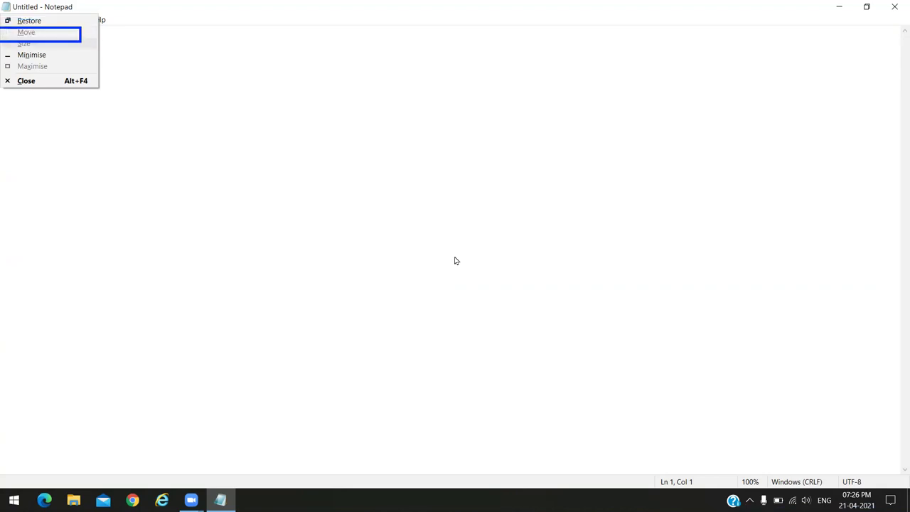
pyautogui.press('Down')
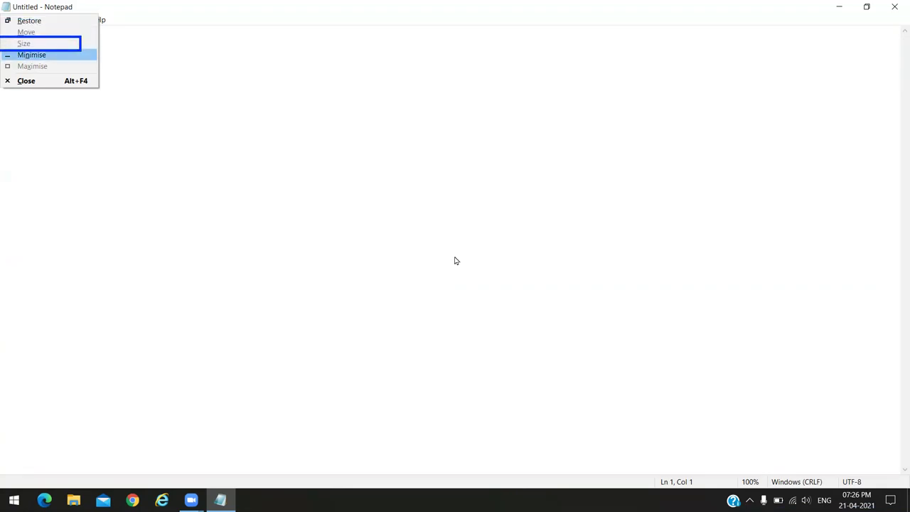
pyautogui.press('Down')
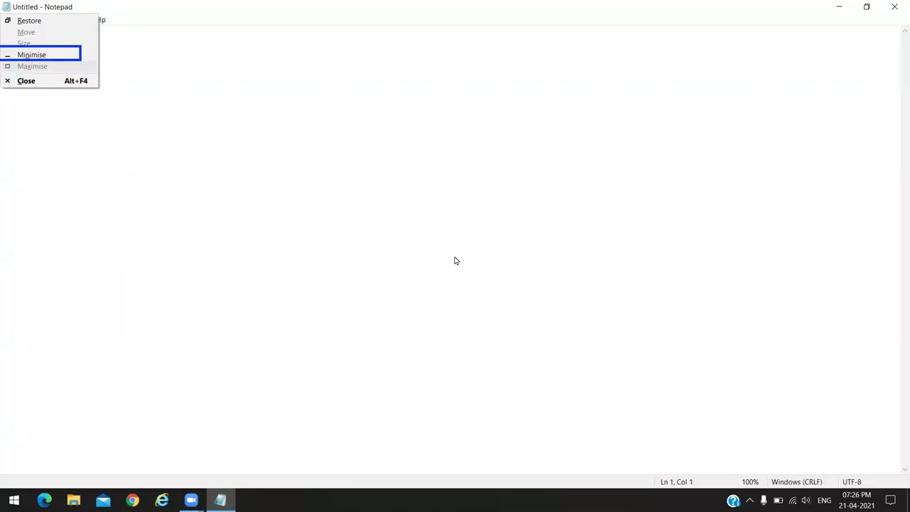
pyautogui.press('Down')
pyautogui.press('Up')
pyautogui.press('Down')
pyautogui.press('Down')
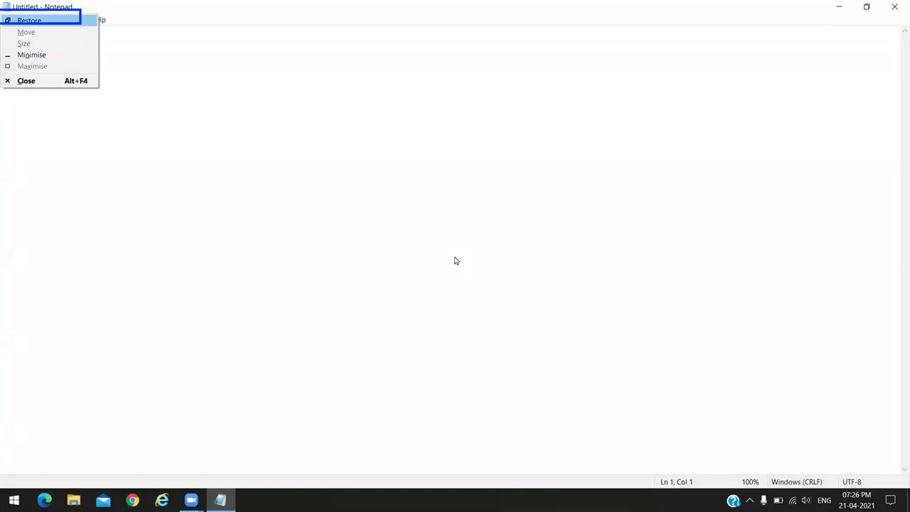
pyautogui.press('Escape')
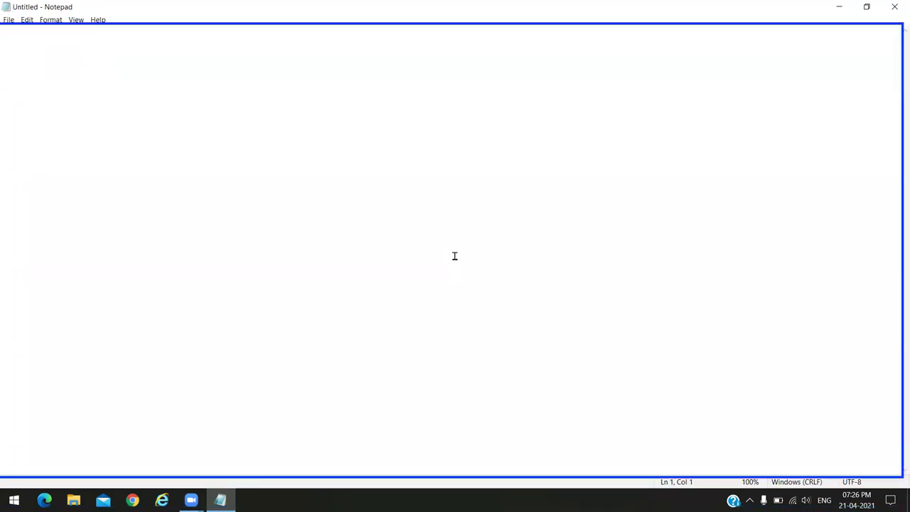
# Step: Bring up Notepad's window control menu again, move the selection to Minimise, and leave the menu without applying it
pyautogui.hotkey('alt', 'space')
pyautogui.press('Down')
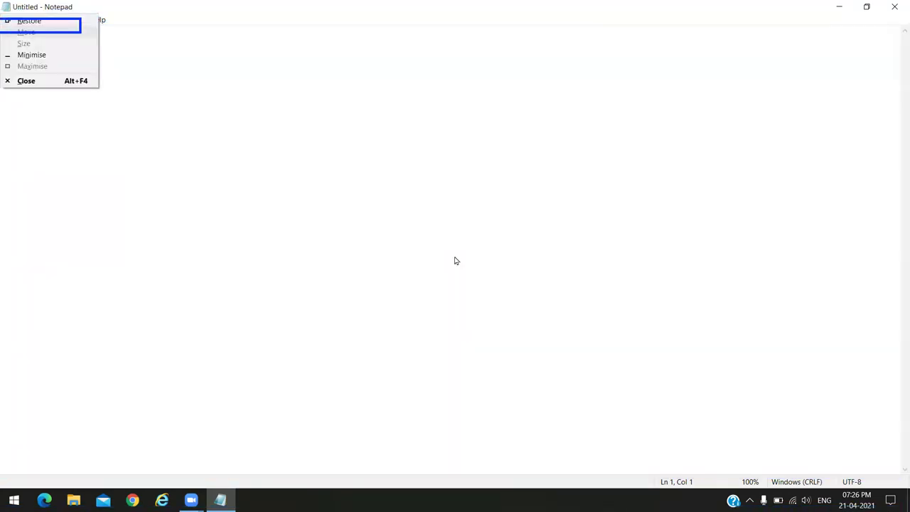
pyautogui.press('Down')
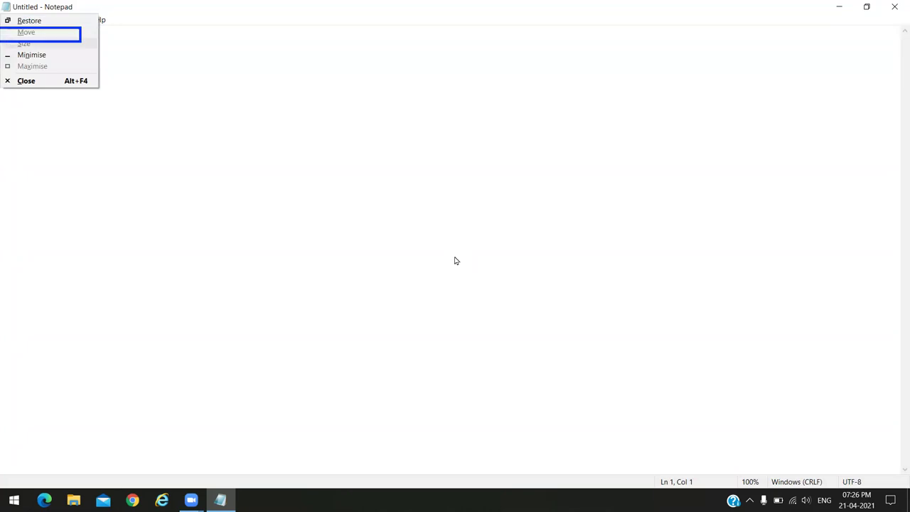
pyautogui.press('Down')
pyautogui.press('Down')
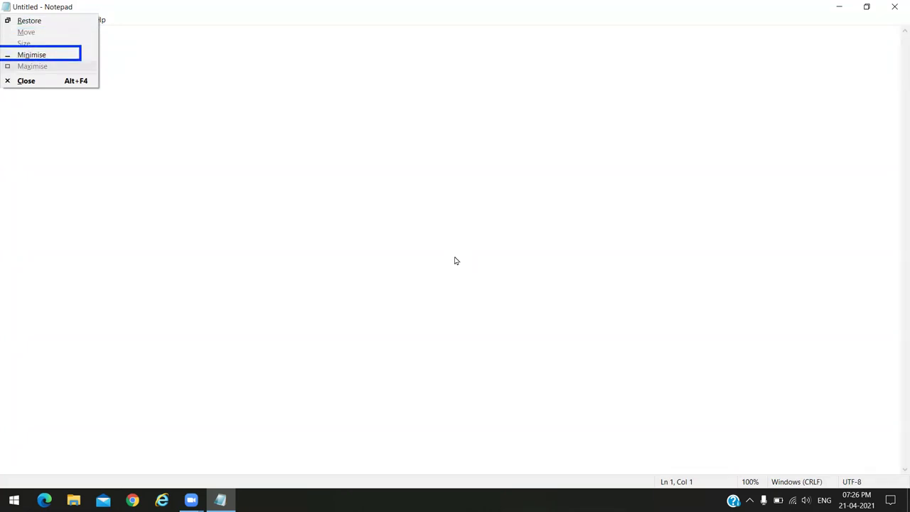
pyautogui.press('Escape')
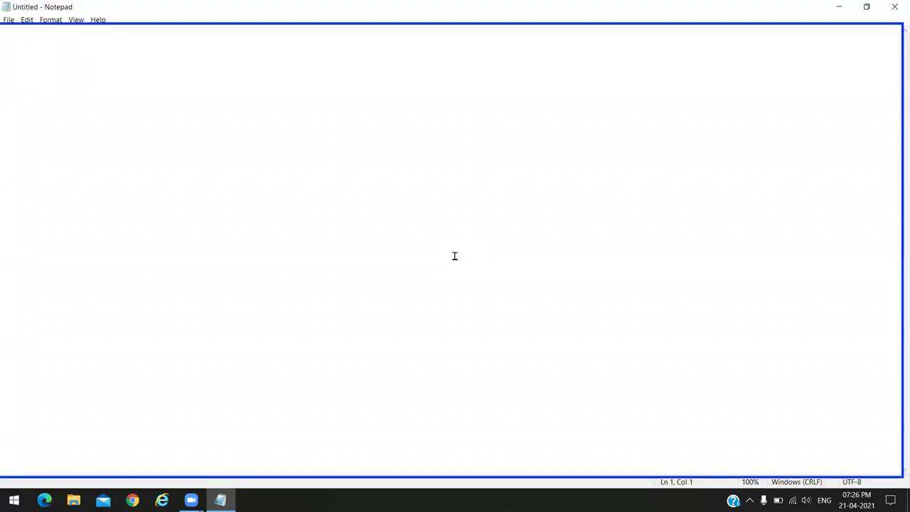
# Step: Show the desktop and open Google Chrome from its shortcut
pyautogui.press('super+d')
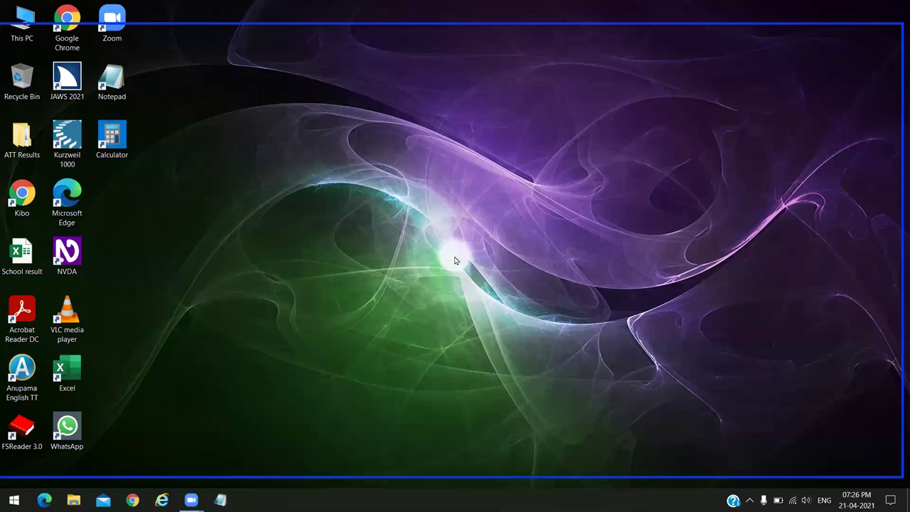
pyautogui.press('g')
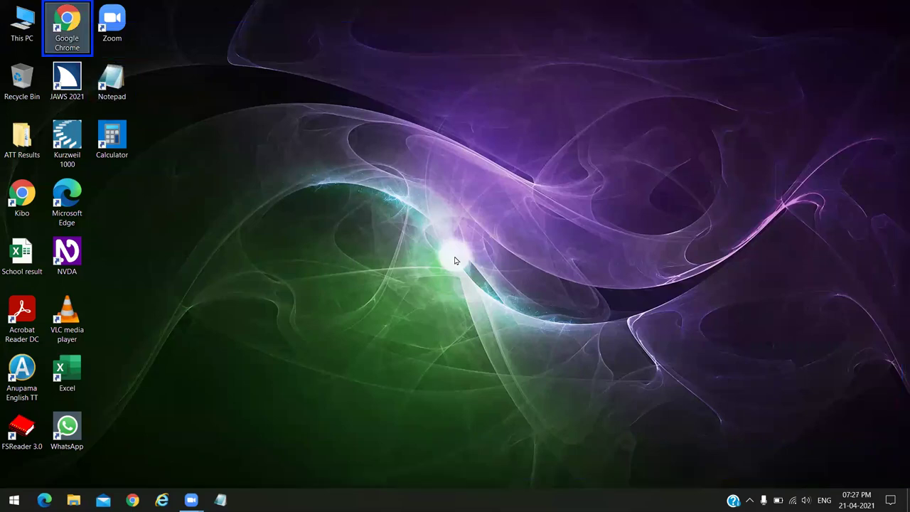
pyautogui.press('Return')
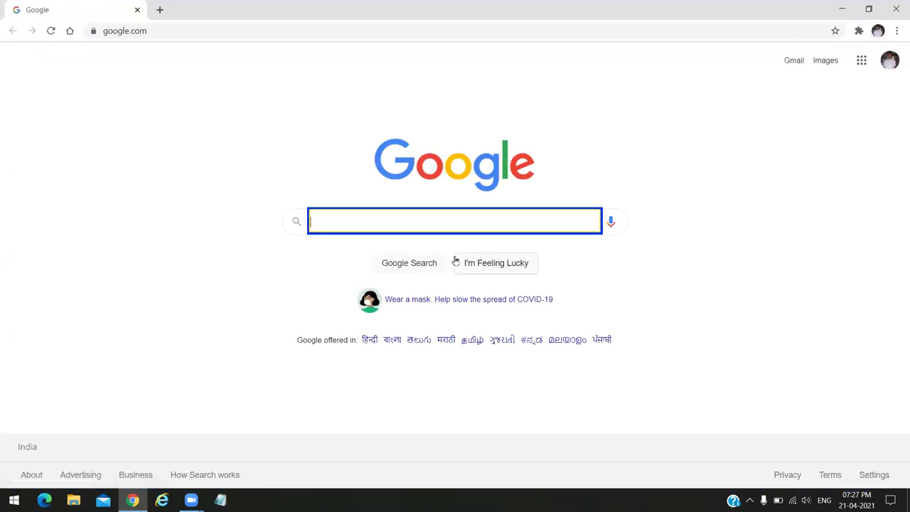
# Step: Open Chrome's window control menu, examine its options from Restore down to Minimise, and dismiss the menu
pyautogui.hotkey('alt', 'space')
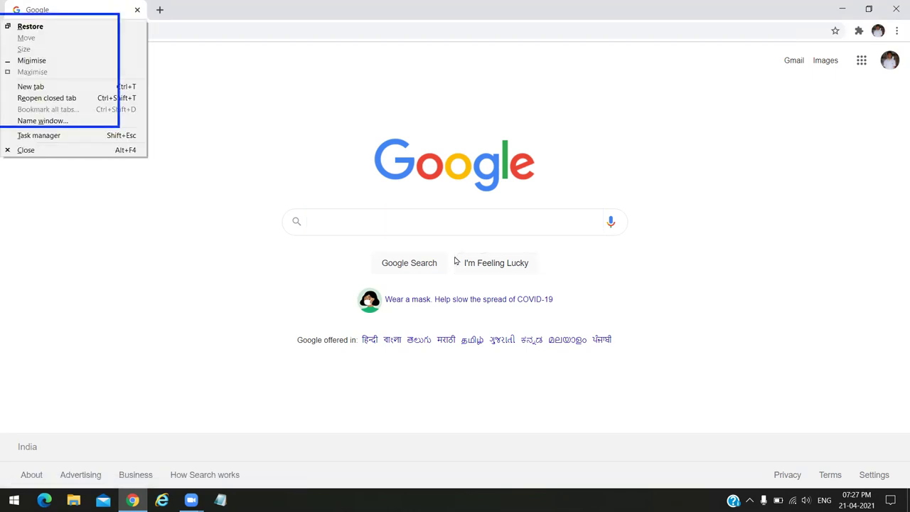
pyautogui.press('Down')
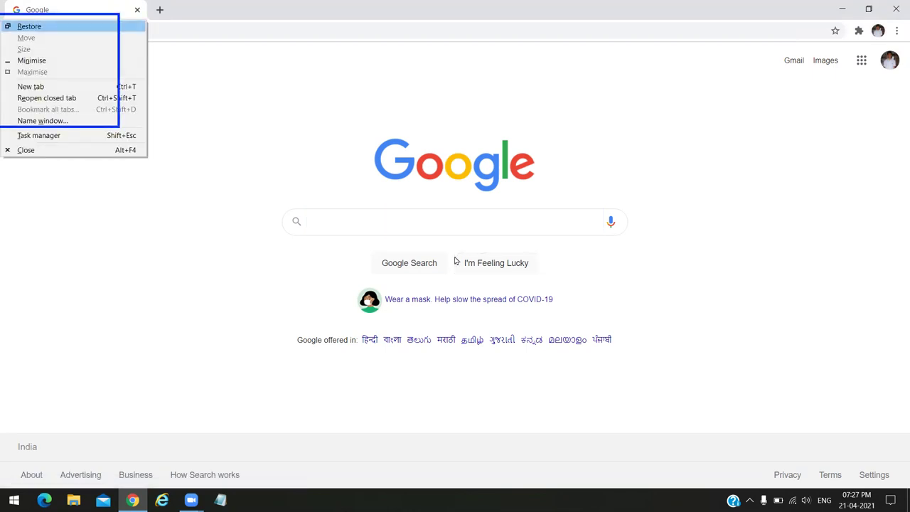
pyautogui.press('Escape')
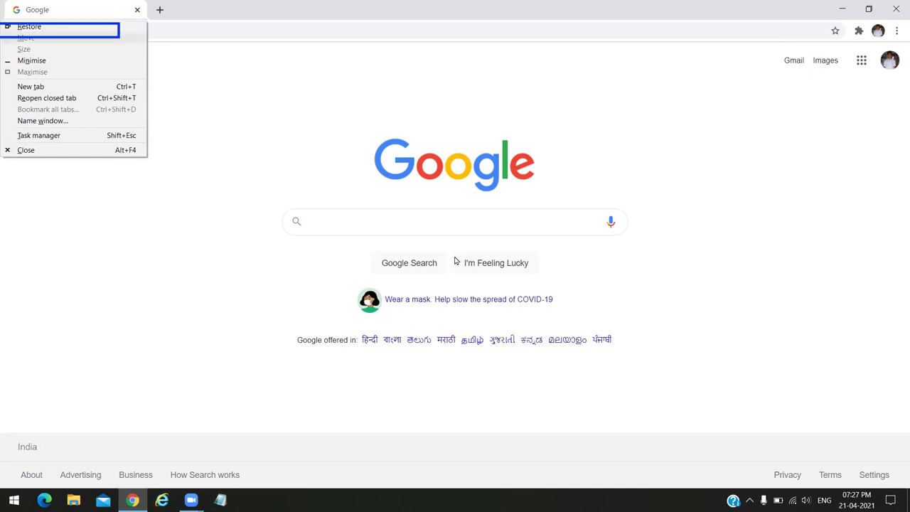
pyautogui.press('Down')
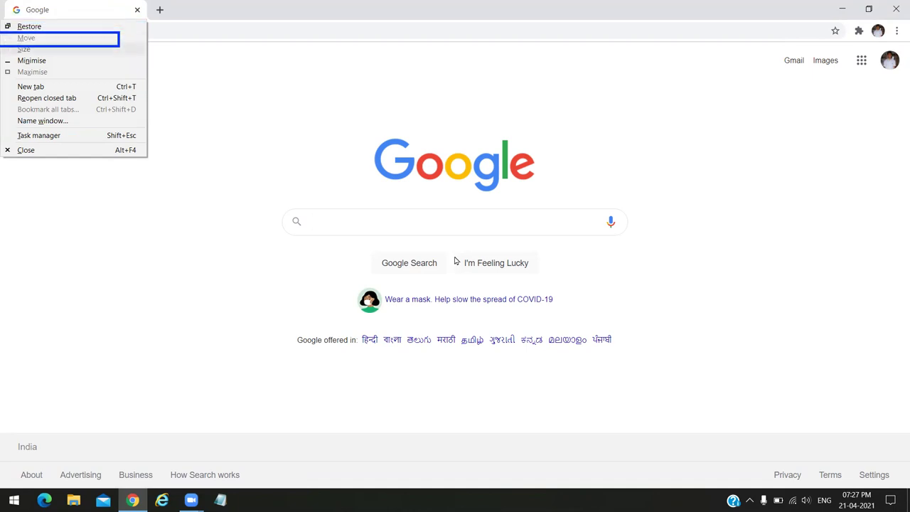
pyautogui.press('Down')
pyautogui.press('Escape')
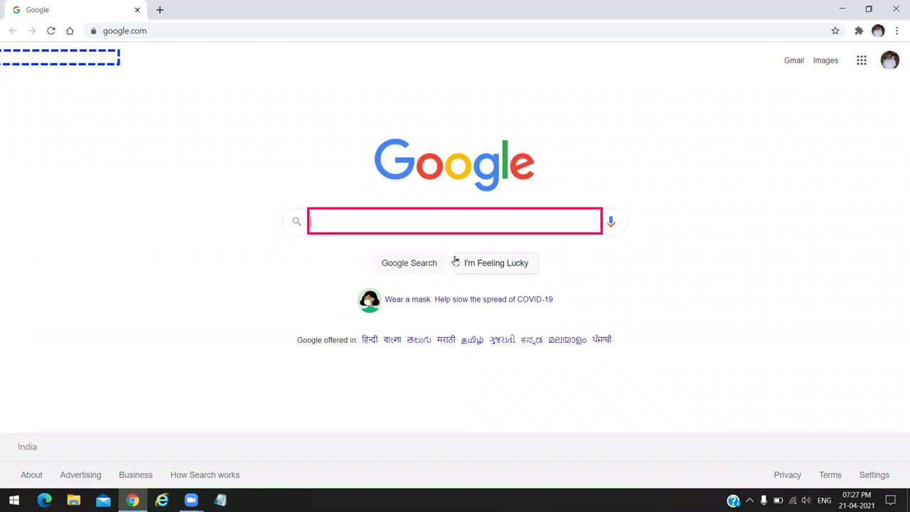
# Step: Open Chrome's window control menu, review its options from Close up to Reopen closed tab, and dismiss the menu
pyautogui.hotkey('alt', 'space')
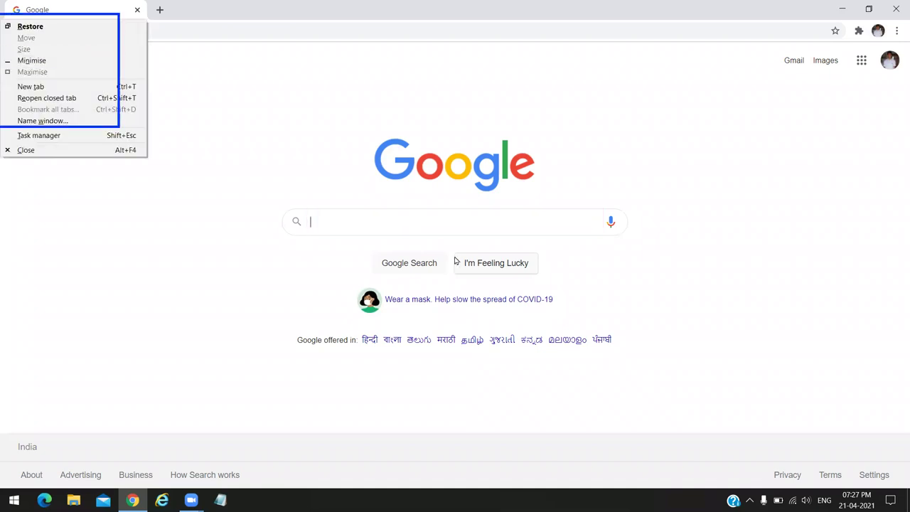
pyautogui.press('Up')
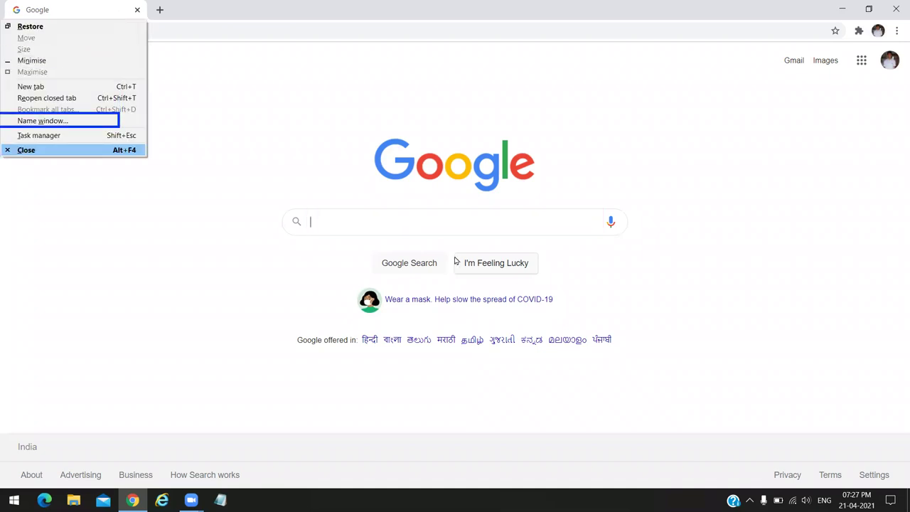
pyautogui.press('Up')
pyautogui.press('Up')
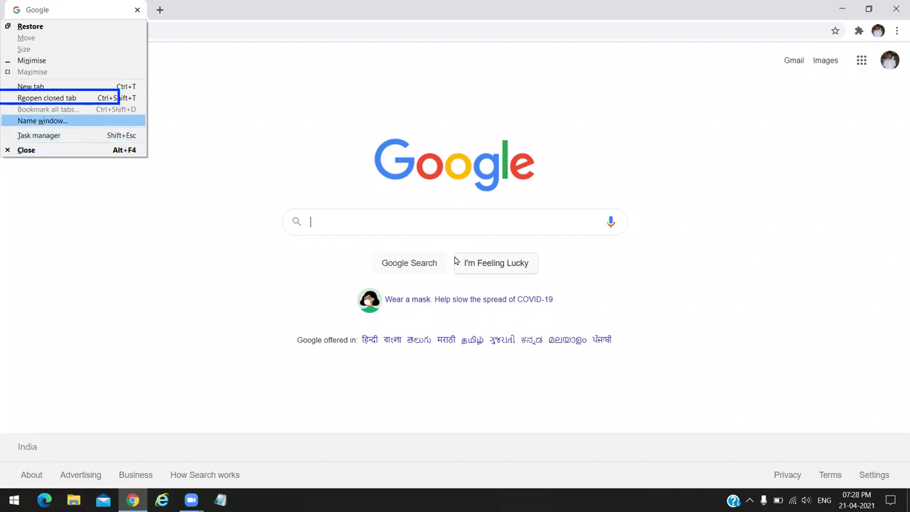
pyautogui.press('Up')
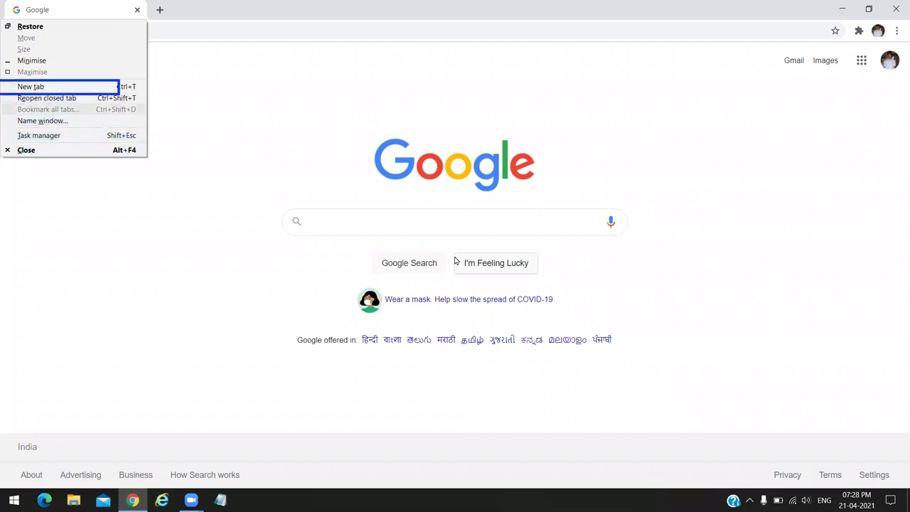
pyautogui.press('Up')
pyautogui.press('Escape')
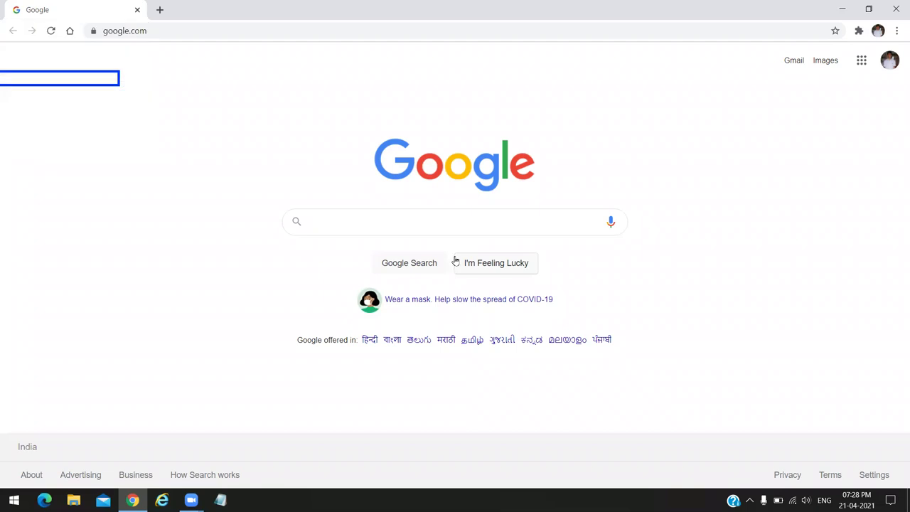
# Step: Minimise the Chrome window using the Minimise option of its window control menu
pyautogui.hotkey('alt', 'space')
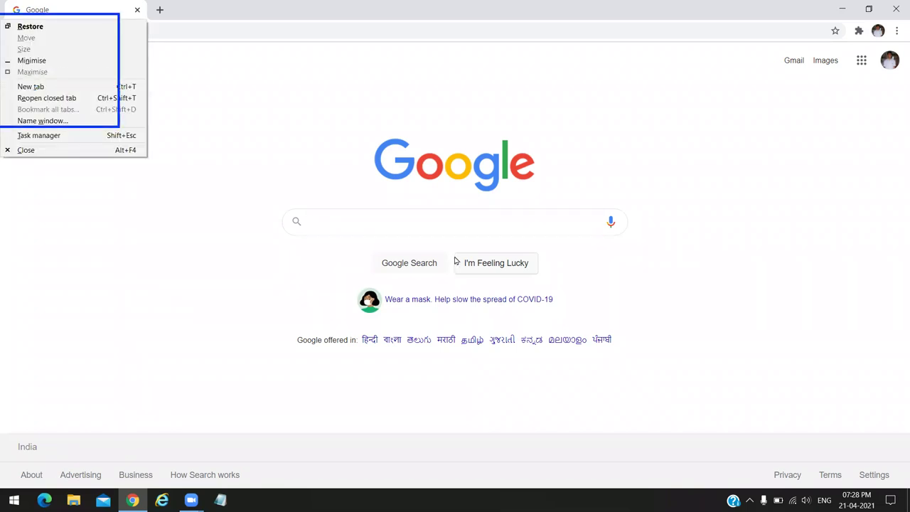
pyautogui.press('Down')
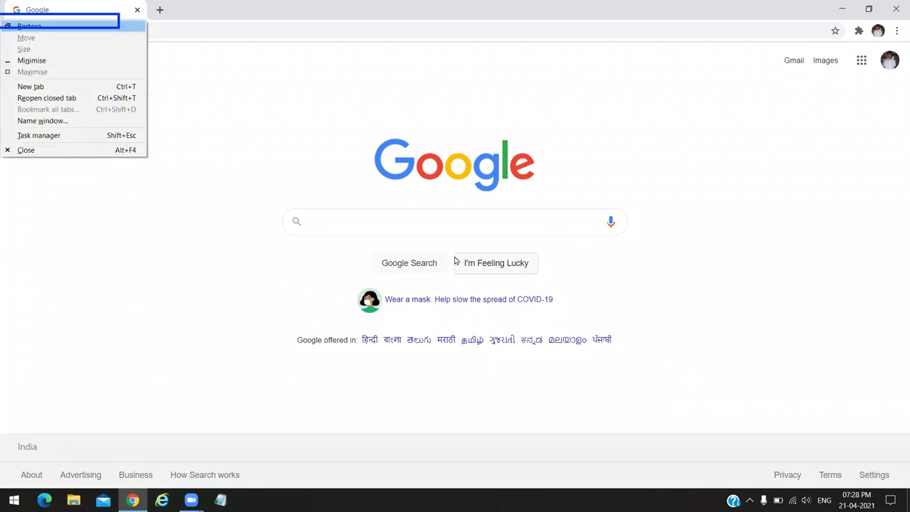
pyautogui.press('Escape')
pyautogui.press('Down')
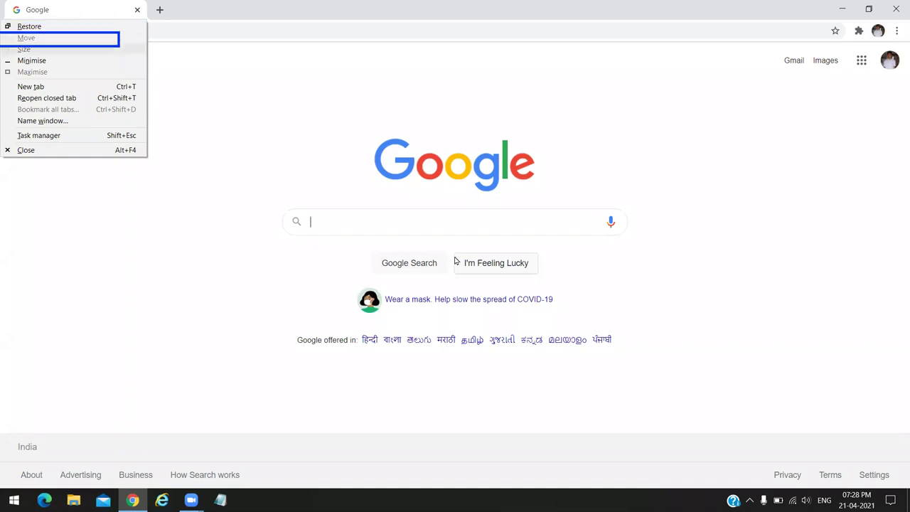
pyautogui.press('Down')
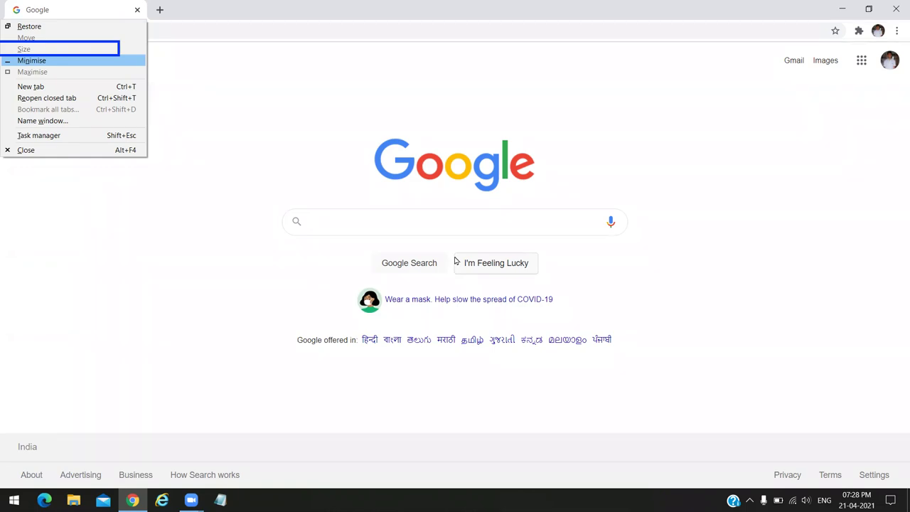
pyautogui.press('Return')
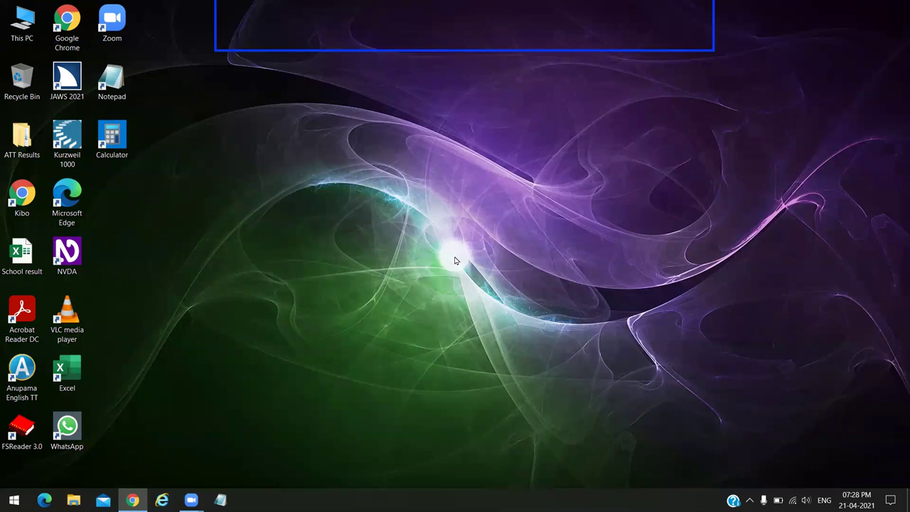
# Step: Switch back to the minimised Chrome window, review its window control menu from Restore down to Maximise, and dismiss the menu
pyautogui.hotkey('alt', 'Tab')
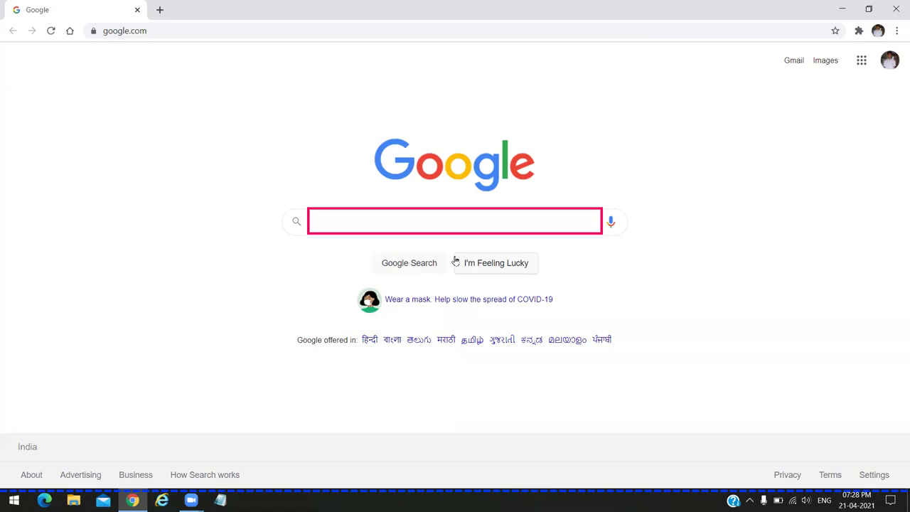
pyautogui.hotkey('alt', 'space')
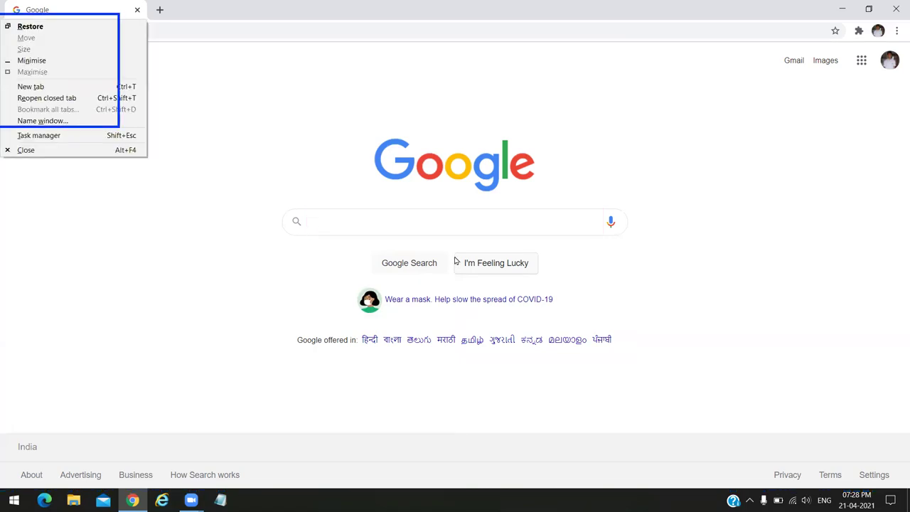
pyautogui.press('Down')
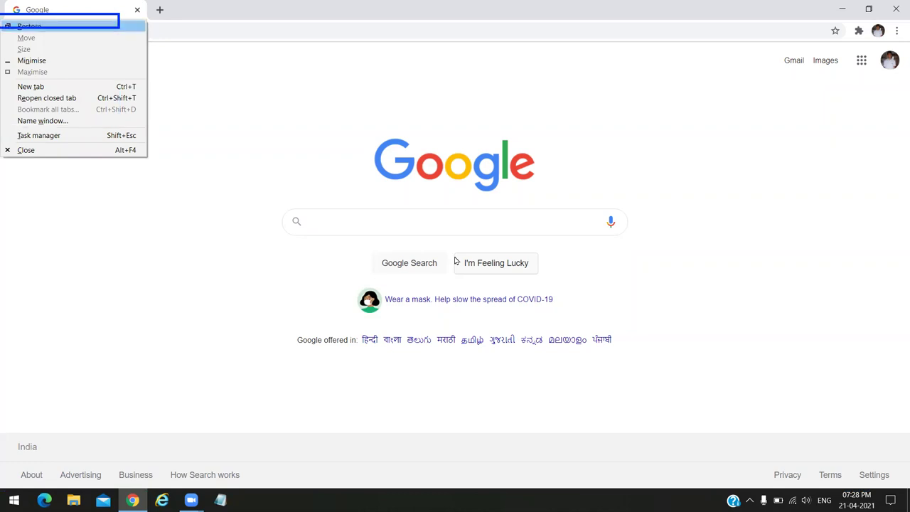
pyautogui.press('Down')
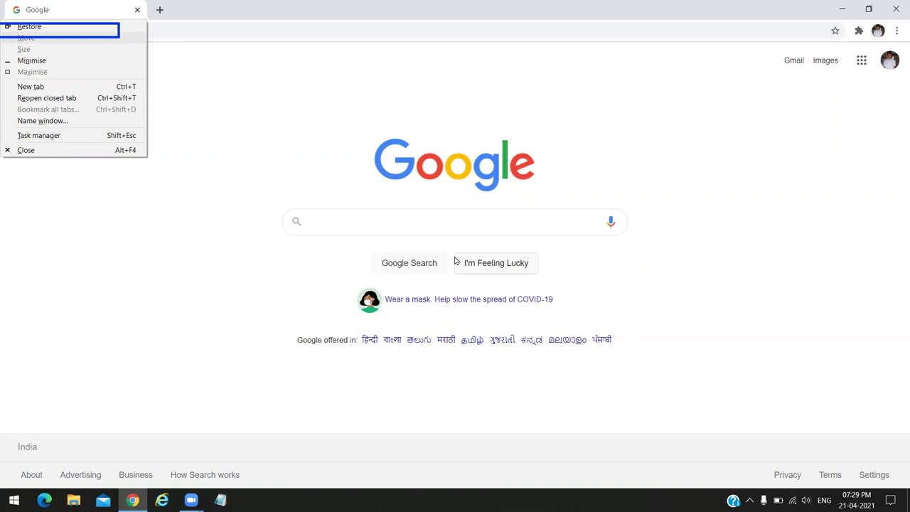
pyautogui.press('Down')
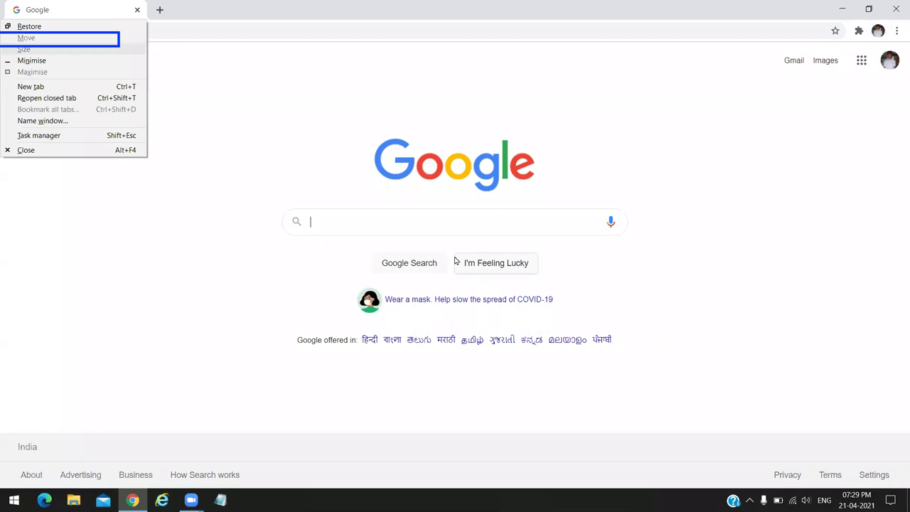
pyautogui.press('Down')
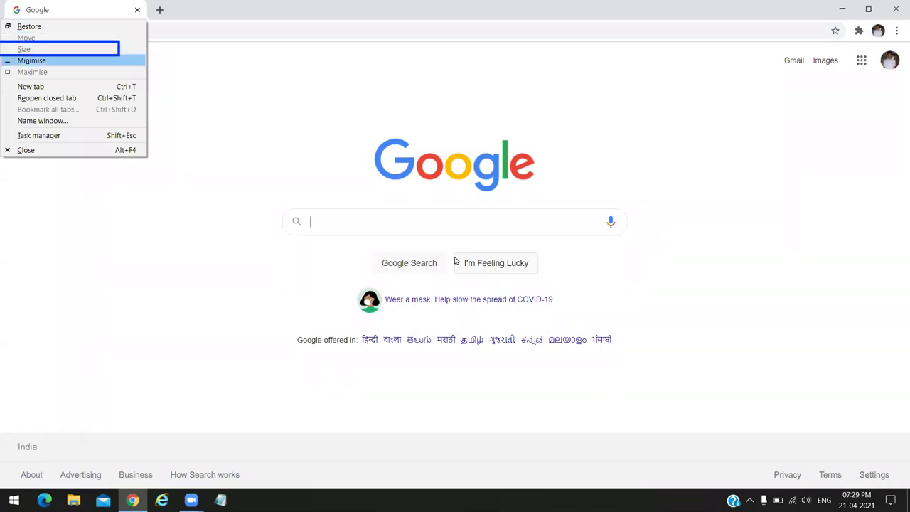
pyautogui.press('Down')
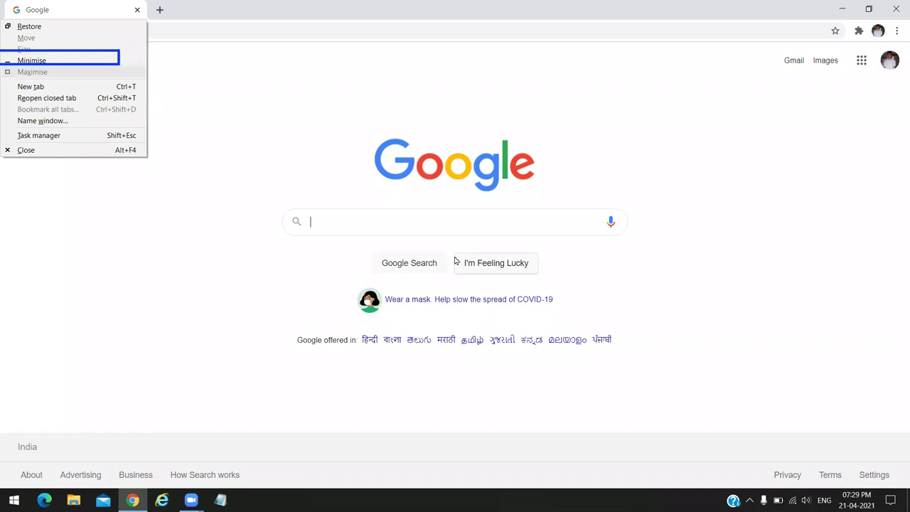
pyautogui.press('Escape')
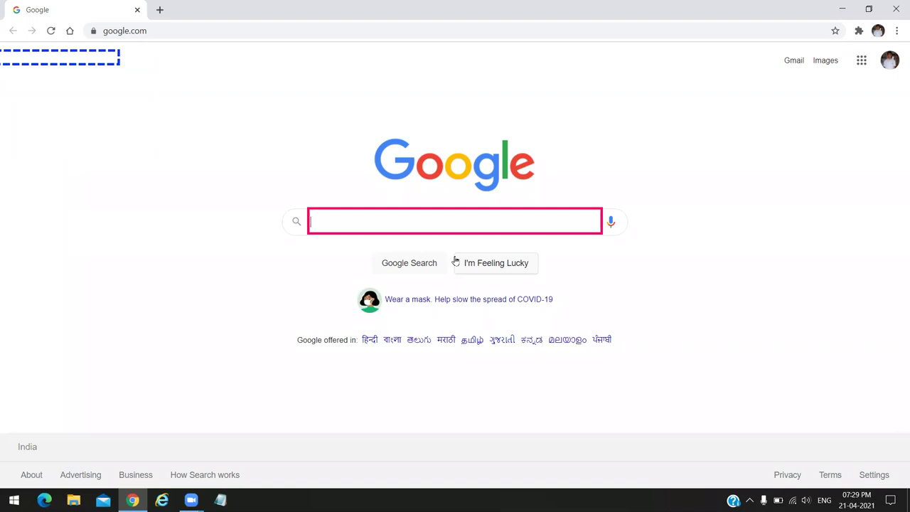
# Step: Close the Chrome window using the Close option of its window control menu
pyautogui.hotkey('alt', 'space')
pyautogui.press('Up')
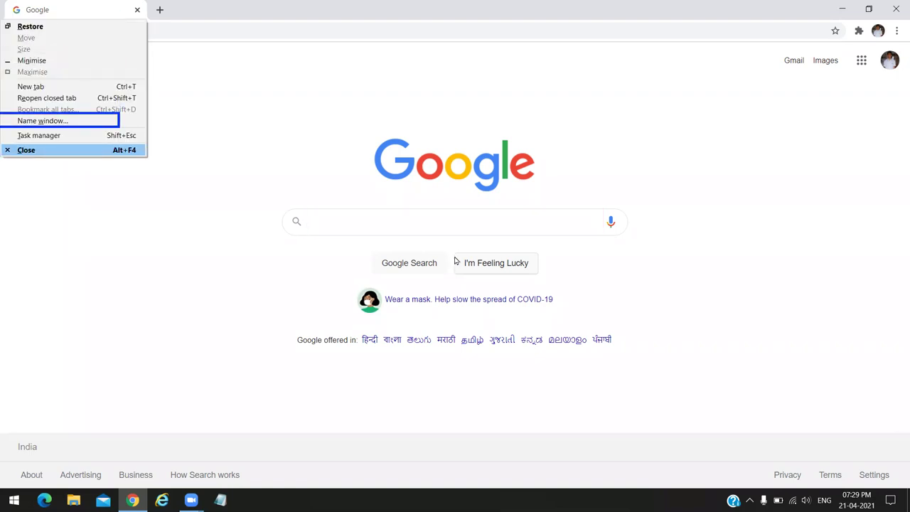
pyautogui.press('Return')
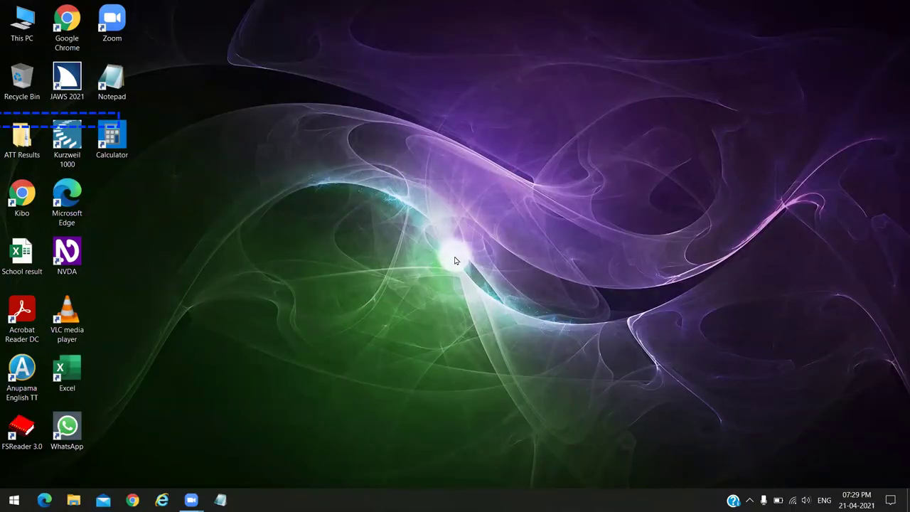
# Step: Select the Notepad shortcut on the desktop and open a blank Notepad window from it
pyautogui.hotkey('alt', 'Tab')
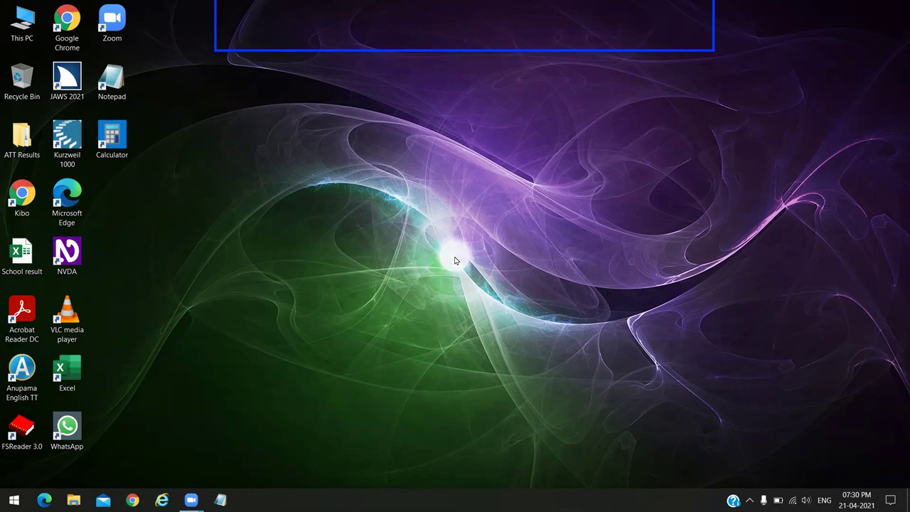
pyautogui.press('g')
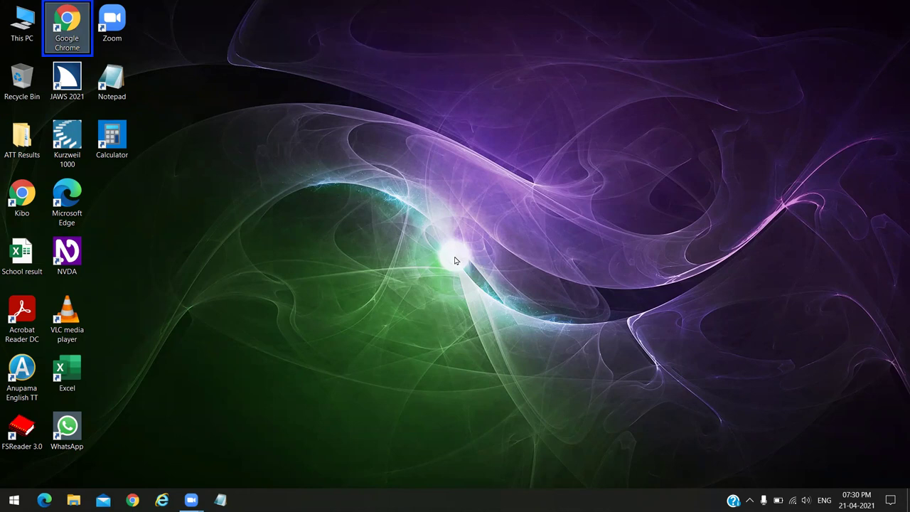
pyautogui.press('n')
pyautogui.press('n')
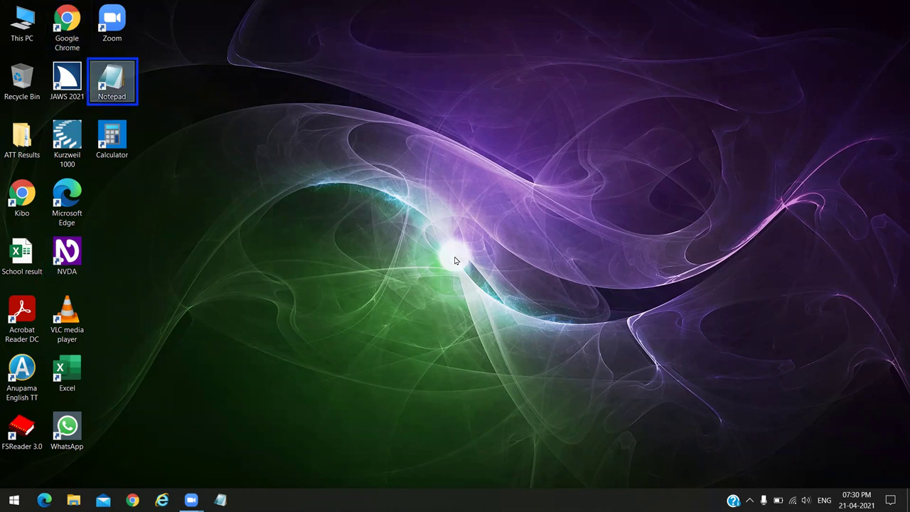
pyautogui.press('Return')
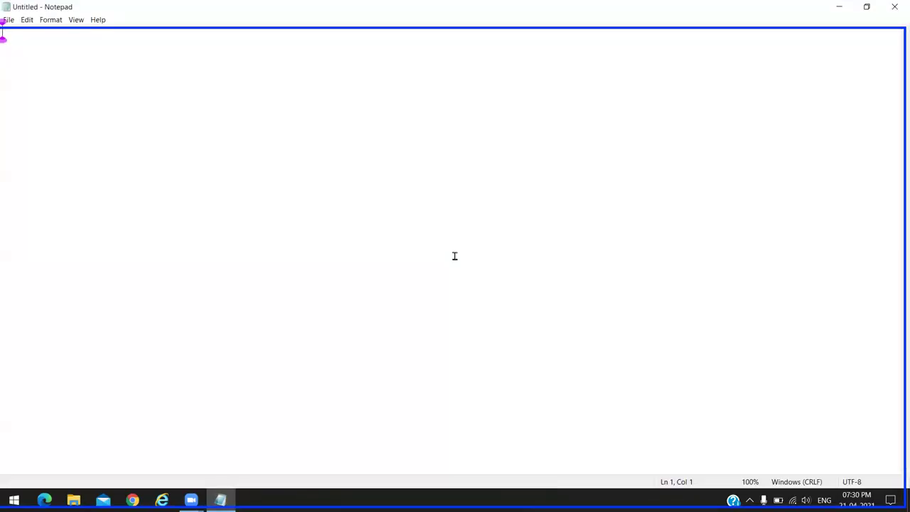